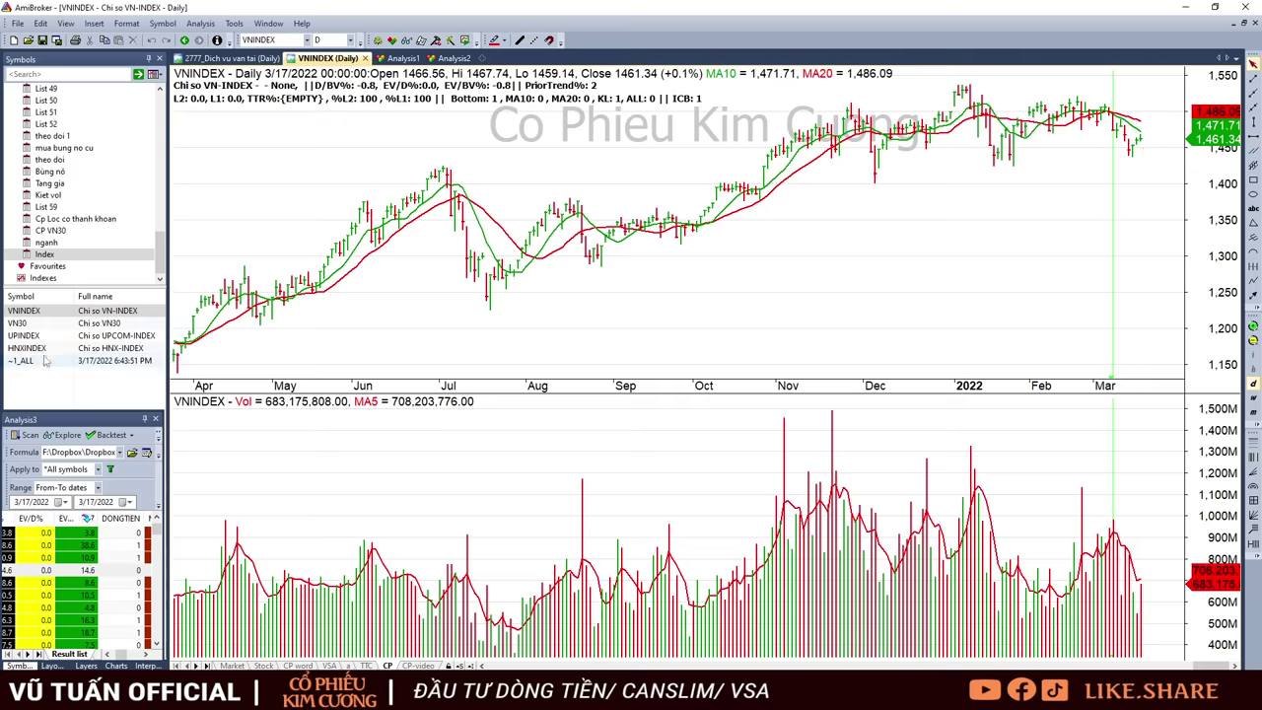
Open the VN30 index chart and examine its latest daily price and volume bars.
{"action": "key", "text": "Down"}
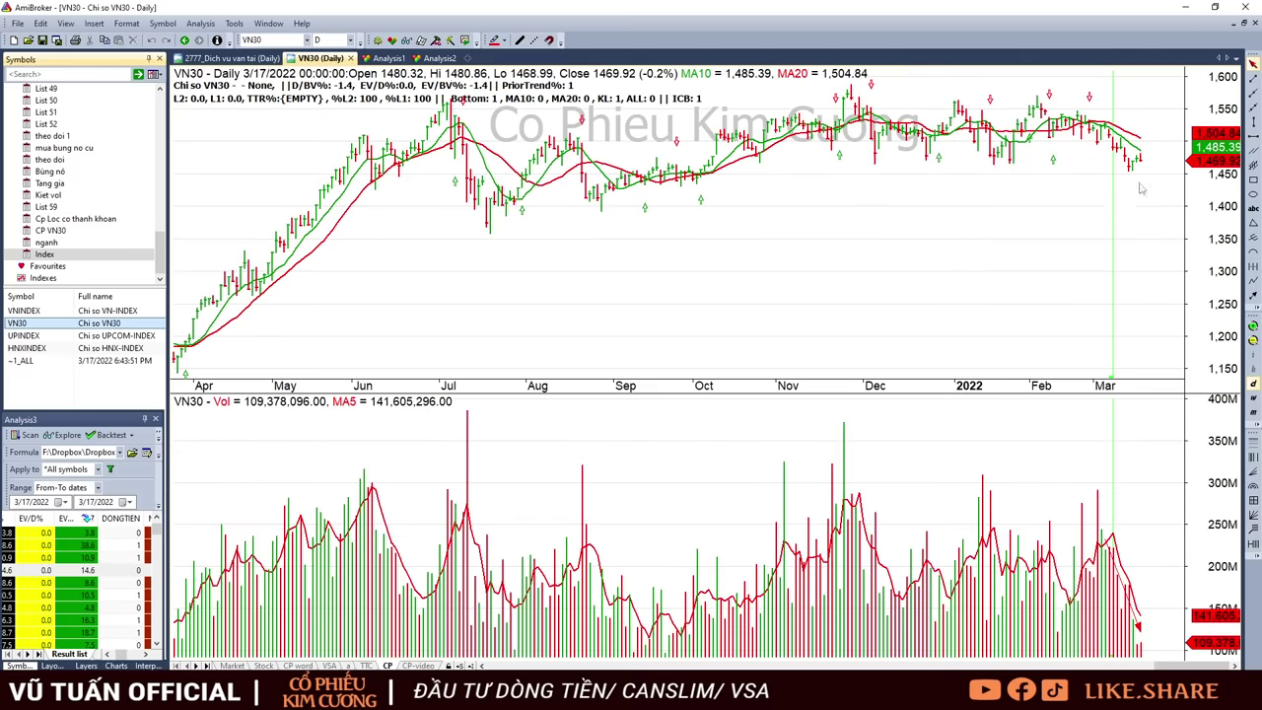
{"action": "left_click", "coordinate": [1145, 655]}
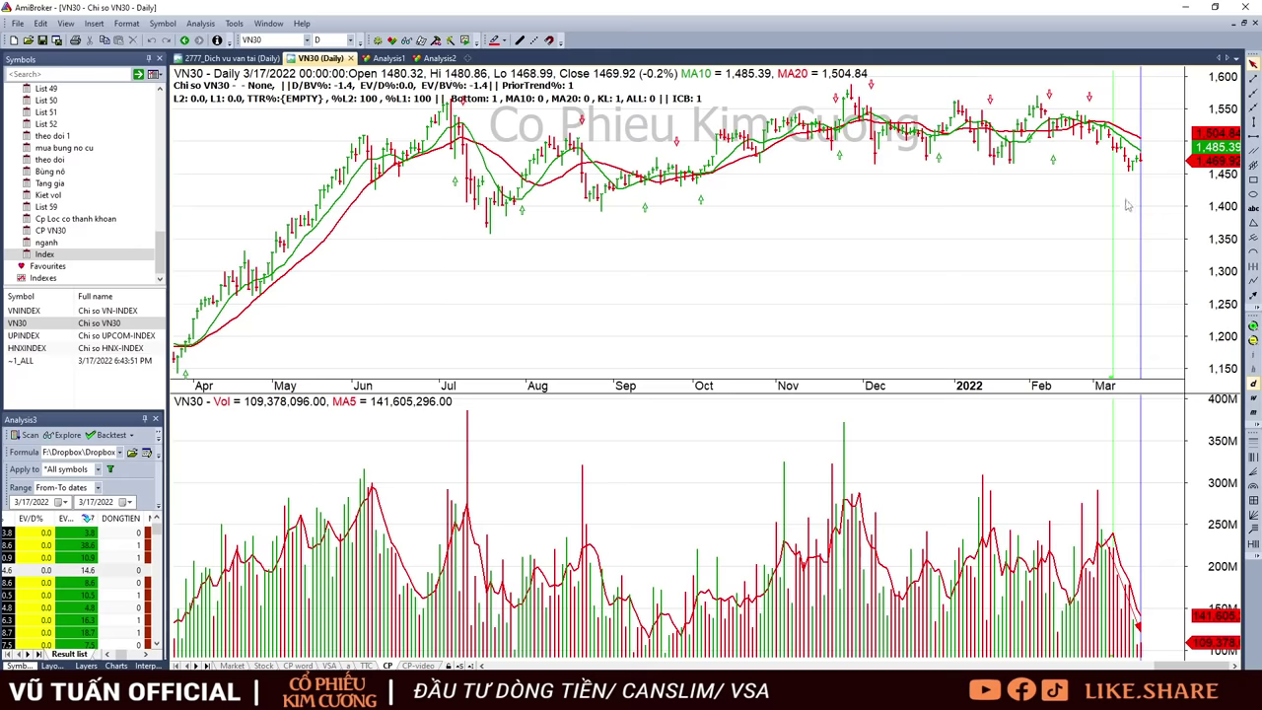
{"action": "left_click", "coordinate": [1161, 176]}
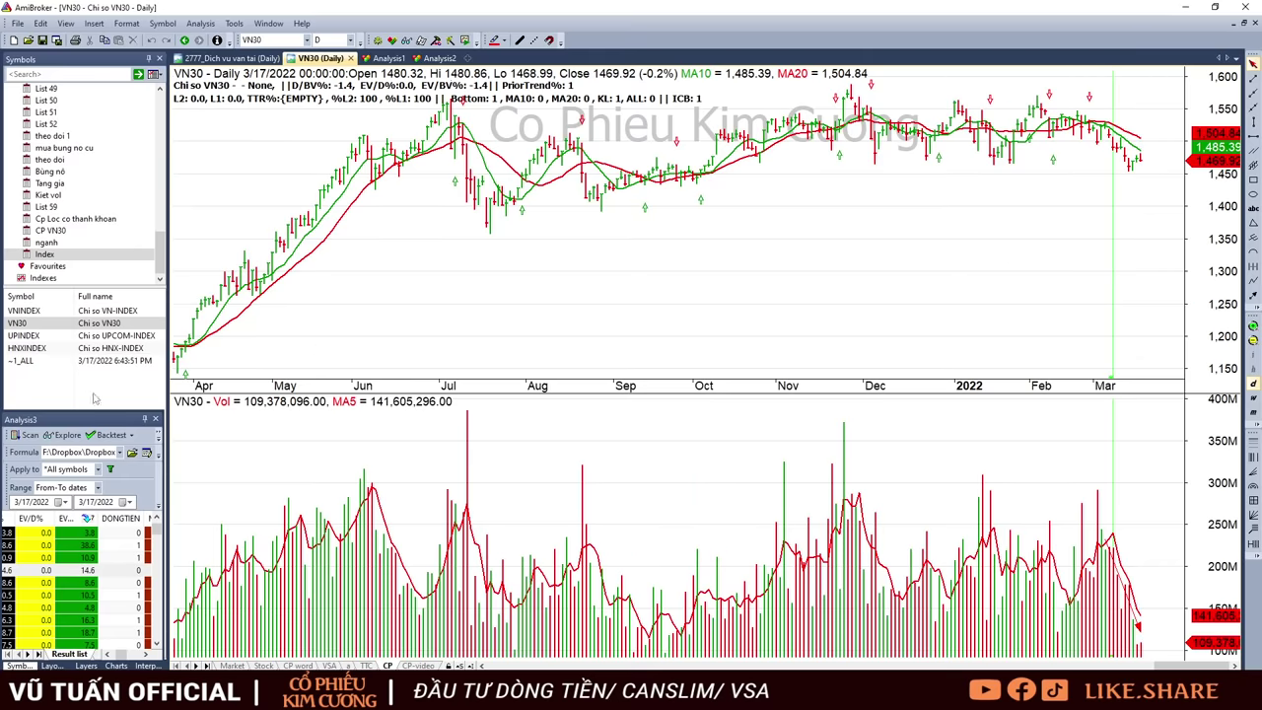
View the UPINDEX, HNXINDEX and ~1_ALL charts in turn and examine the latest price and volume of ~1_ALL.
{"action": "left_click", "coordinate": [90, 337]}
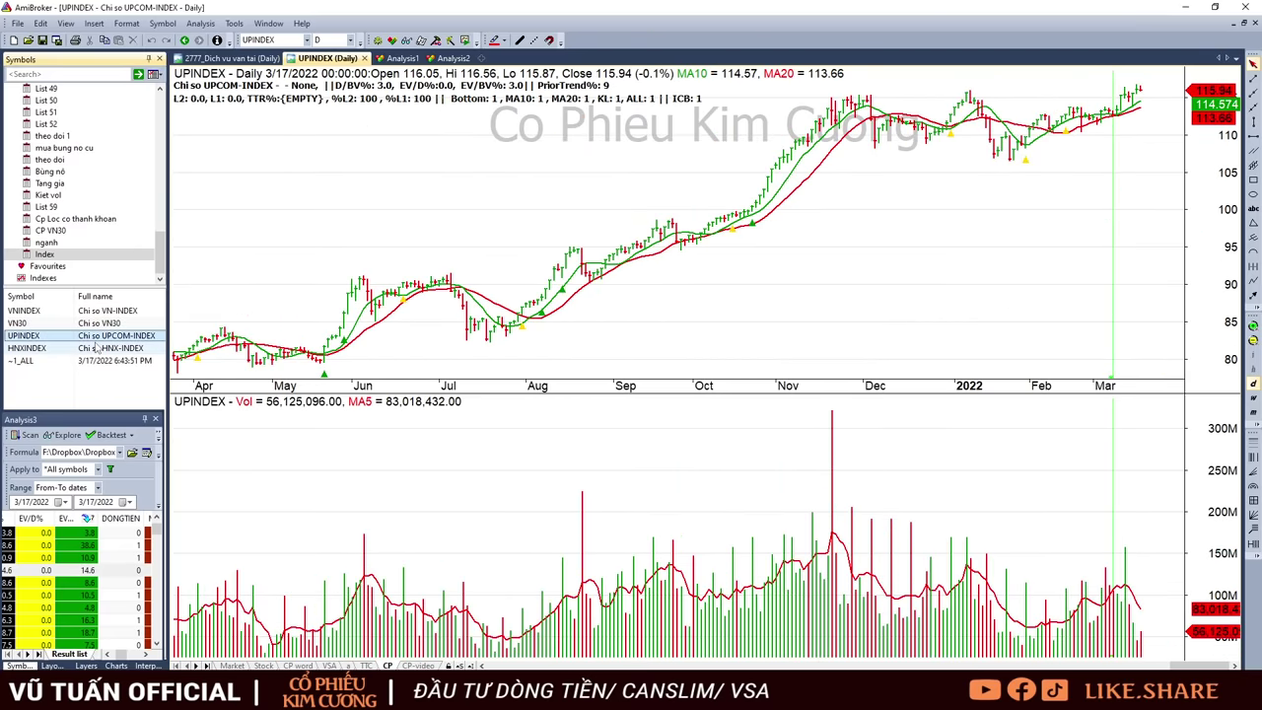
{"action": "left_click", "coordinate": [95, 347]}
{"action": "left_click", "coordinate": [95, 339]}
{"action": "left_click", "coordinate": [91, 362]}
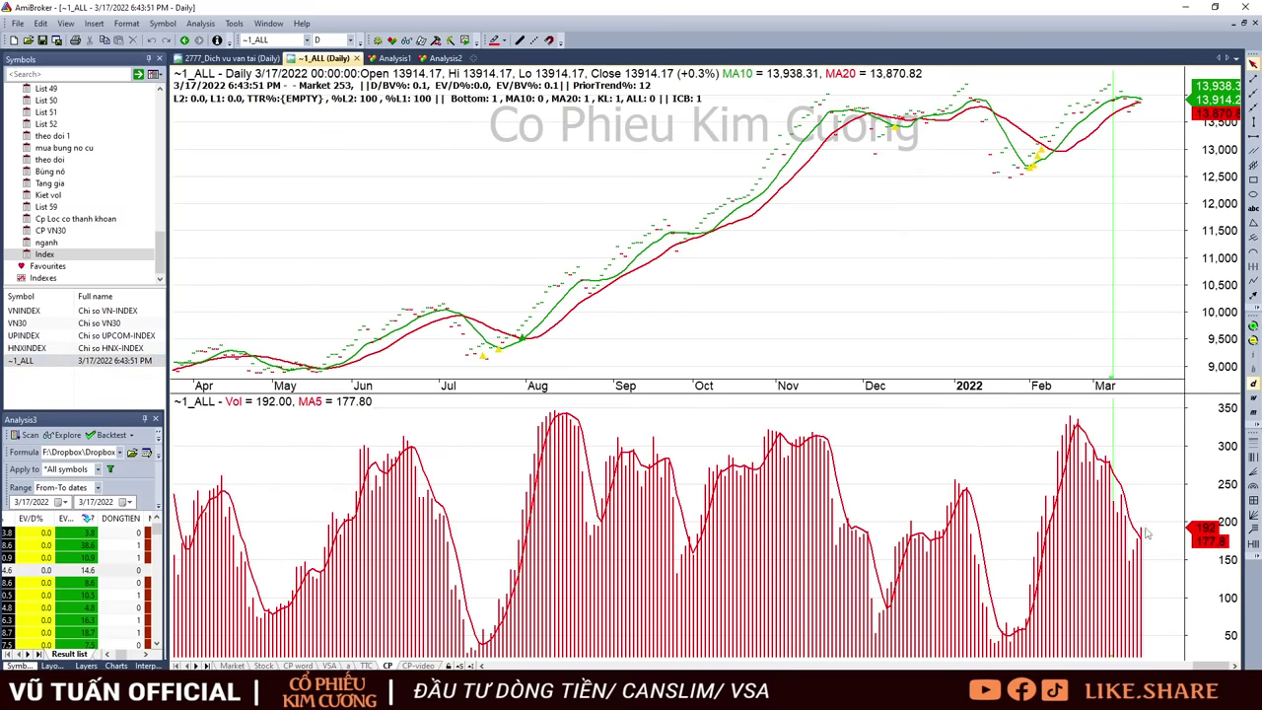
{"action": "left_click", "coordinate": [1139, 490]}
{"action": "left_click", "coordinate": [1148, 108]}
Switch to the CP Kim Cương 18.03.2022 workbook in Excel and read the market strategy note in row 3.
{"action": "left_click", "coordinate": [233, 612]}
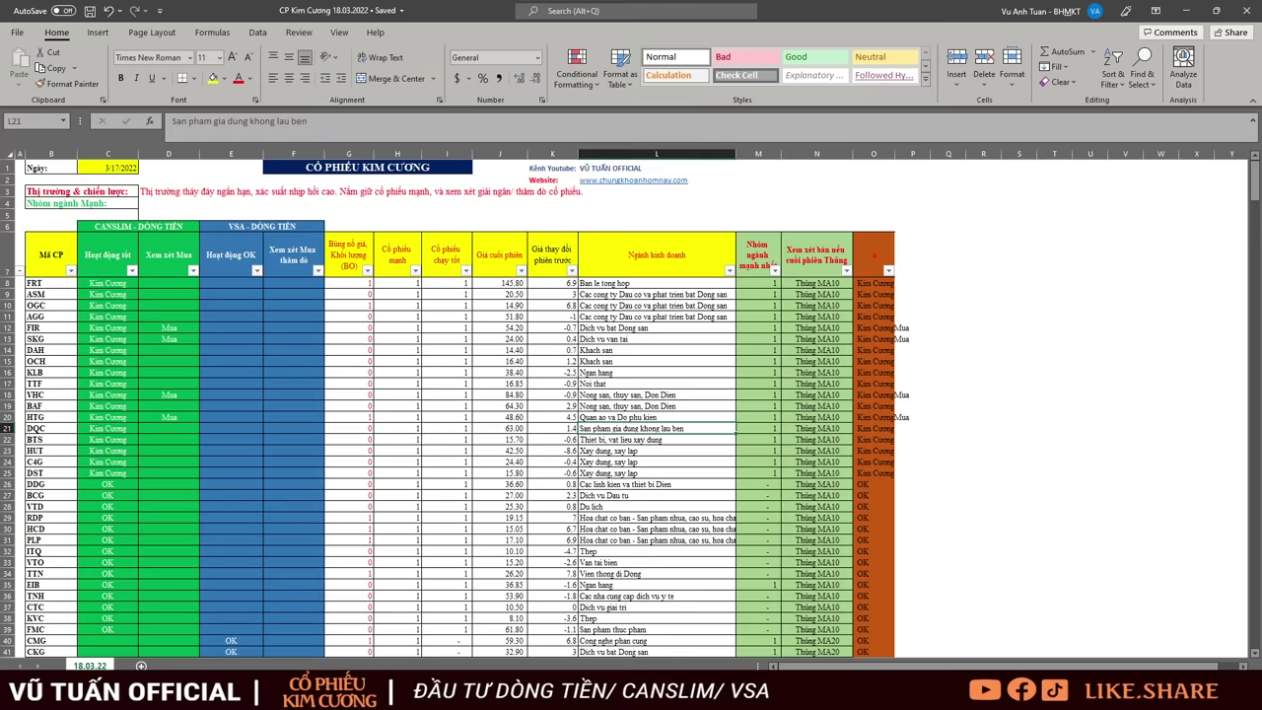
{"action": "left_click", "coordinate": [145, 194]}
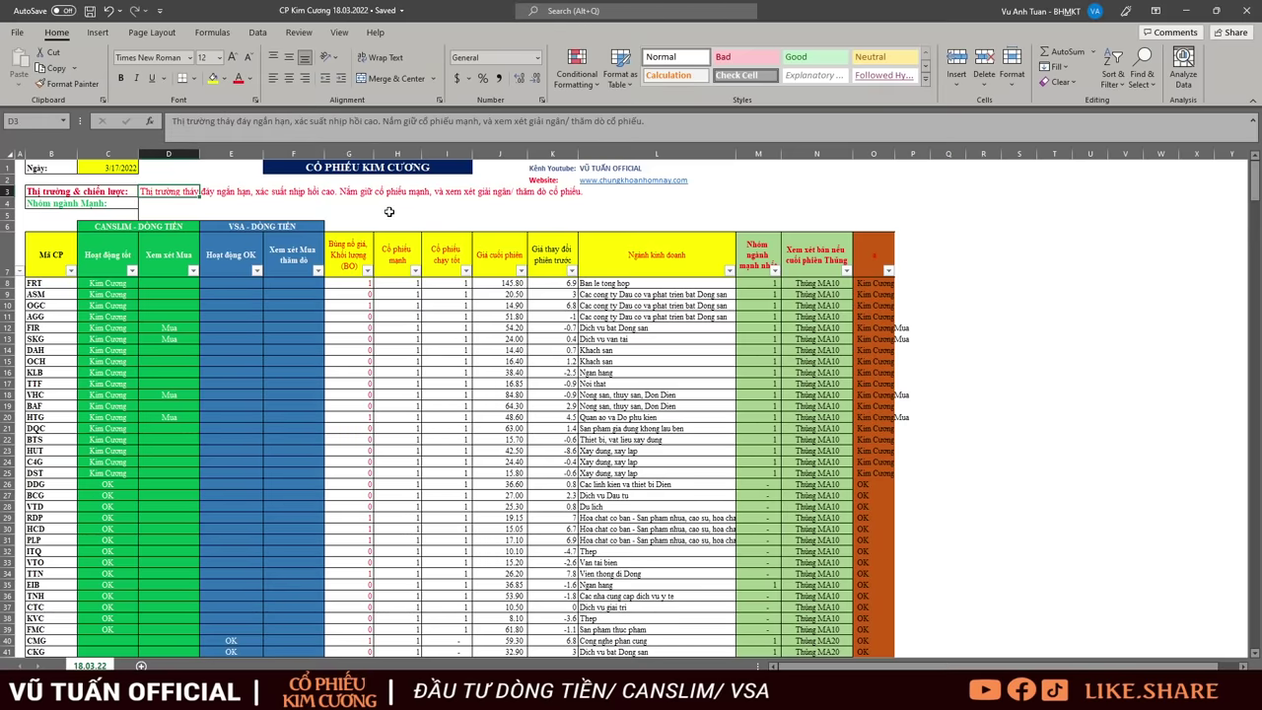
{"action": "left_click_drag", "start_coordinate": [365, 192], "coordinate": [560, 200]}
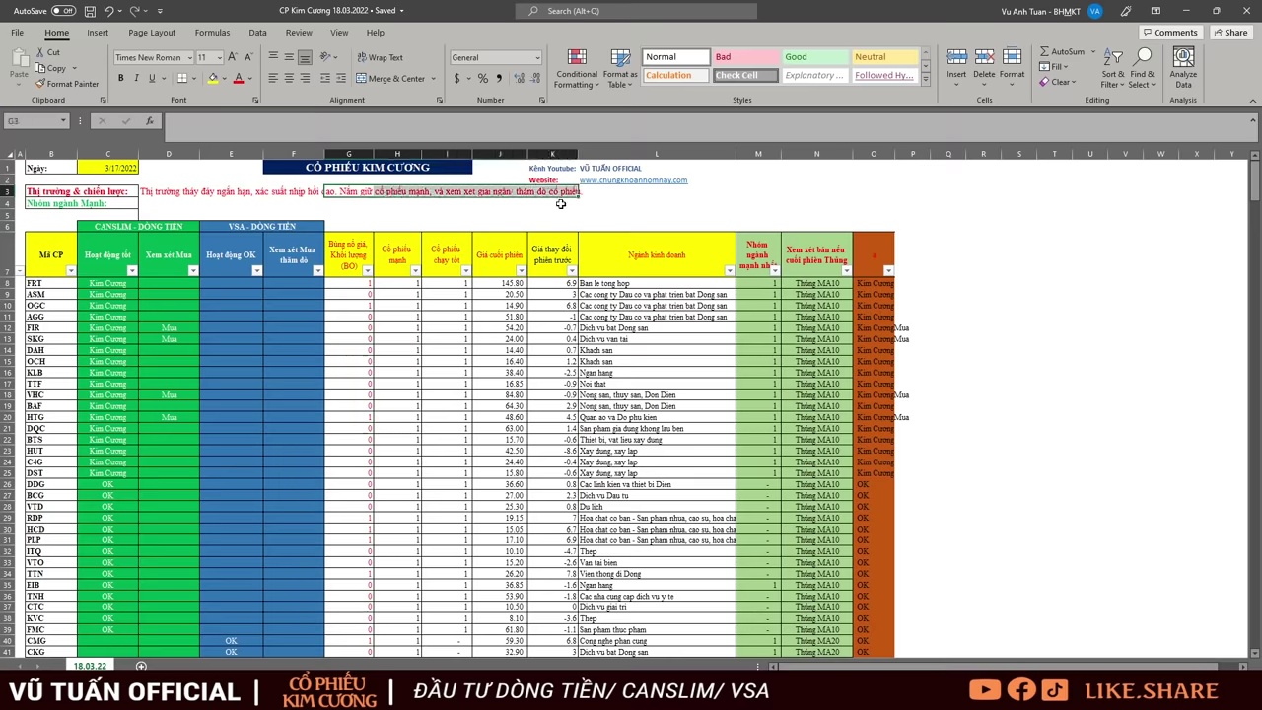
{"action": "left_click", "coordinate": [698, 213]}
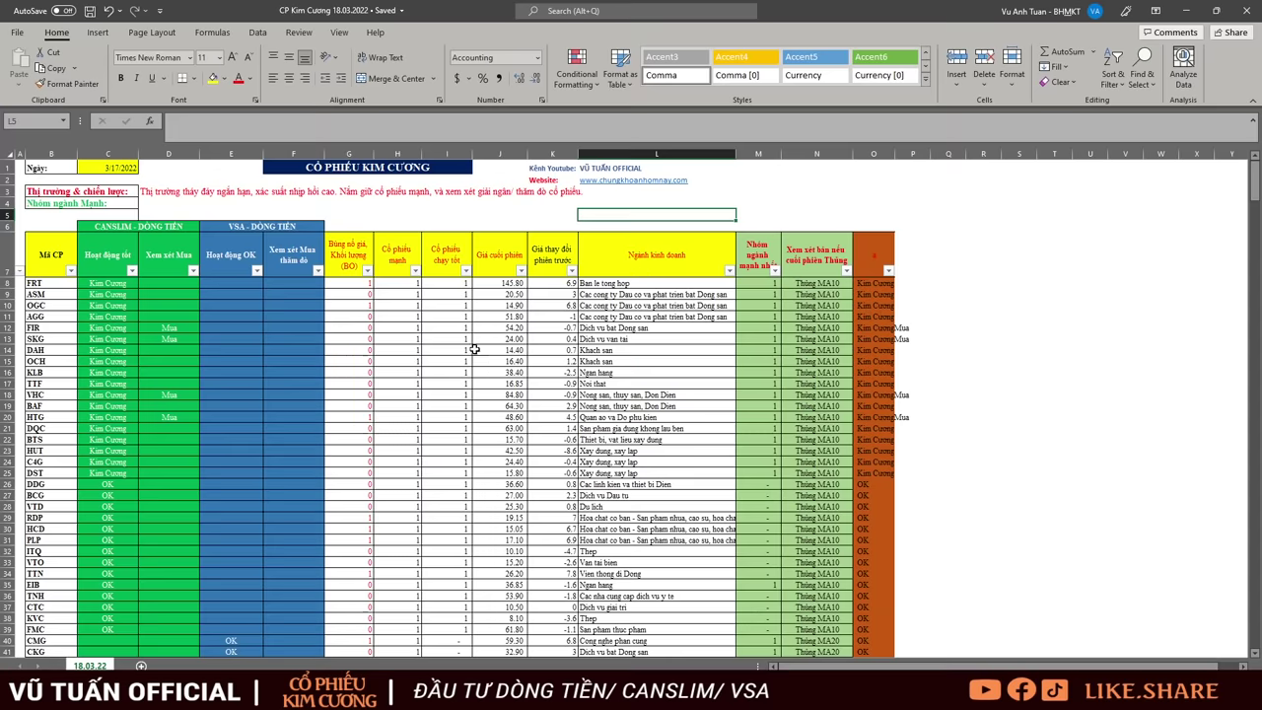
{"action": "left_click", "coordinate": [632, 340]}
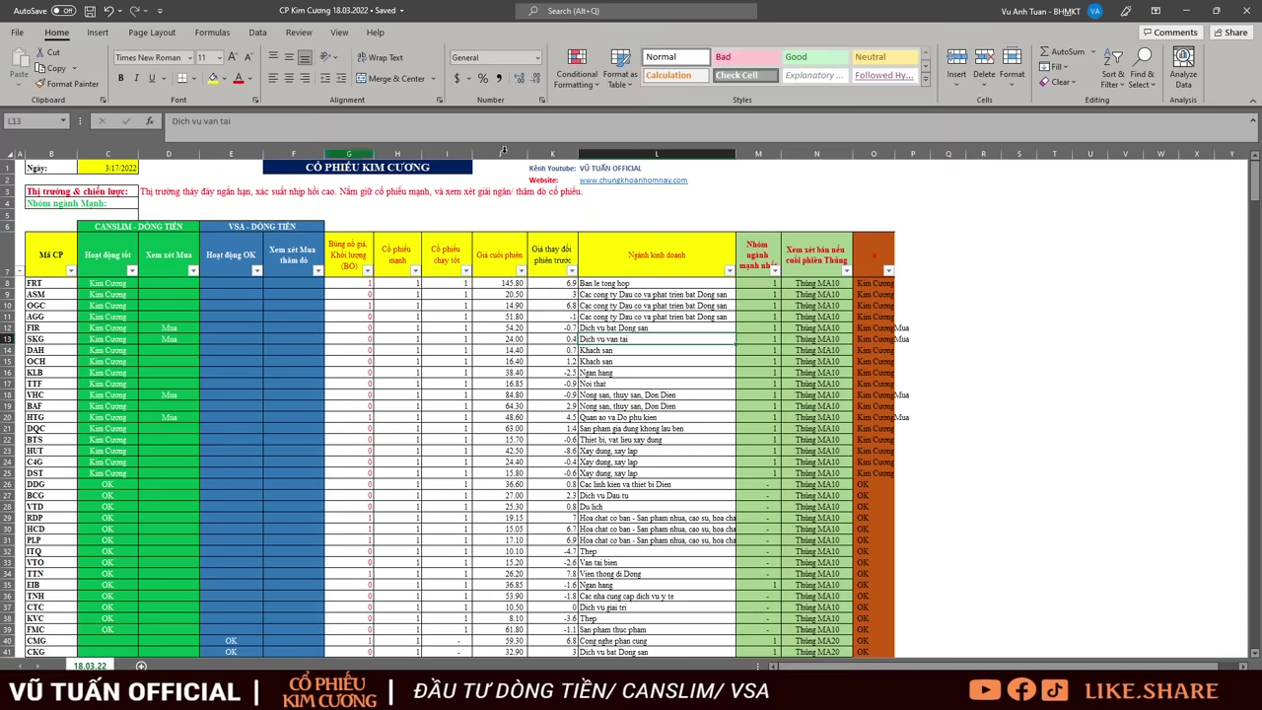
Filter the "Nhóm ngành mạnh nhất" column to show only rows with the value 1.
{"action": "left_click", "coordinate": [776, 271]}
{"action": "left_click", "coordinate": [808, 437]}
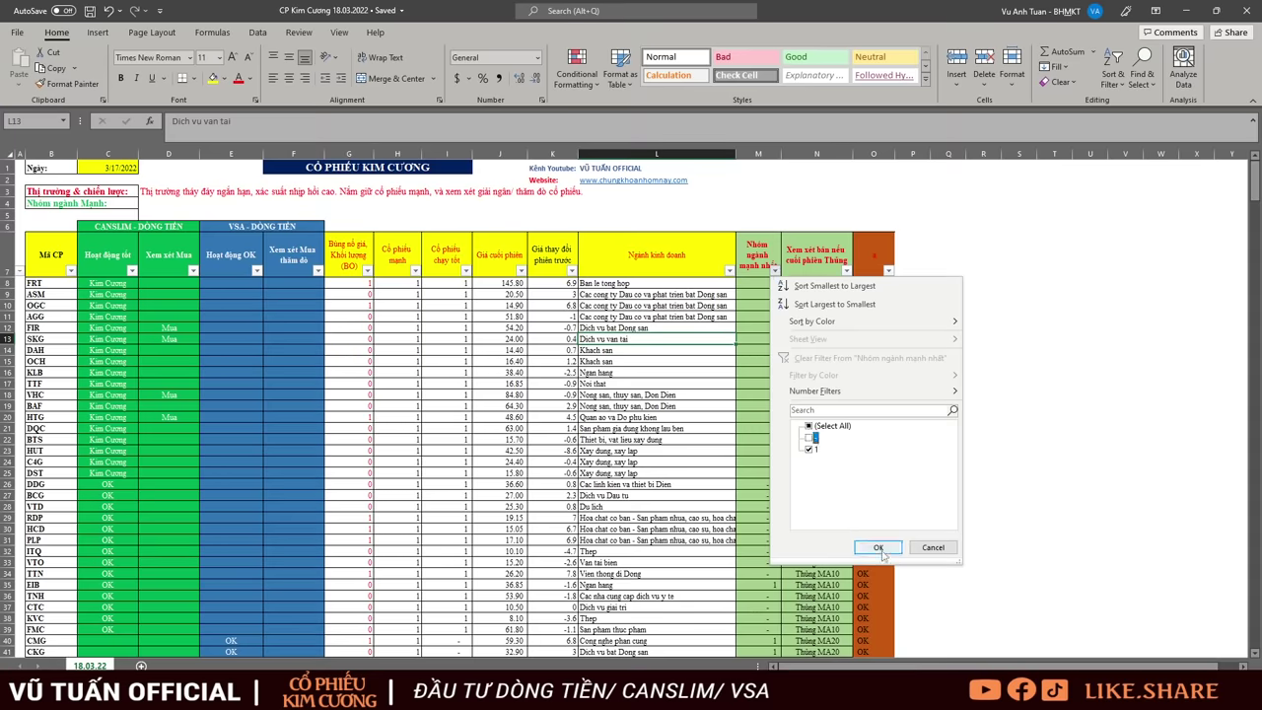
{"action": "left_click", "coordinate": [878, 548]}
Review the full list of strong industries in the "Ngành kinh doanh" column filter, keeping all of them selected.
{"action": "left_click", "coordinate": [730, 271]}
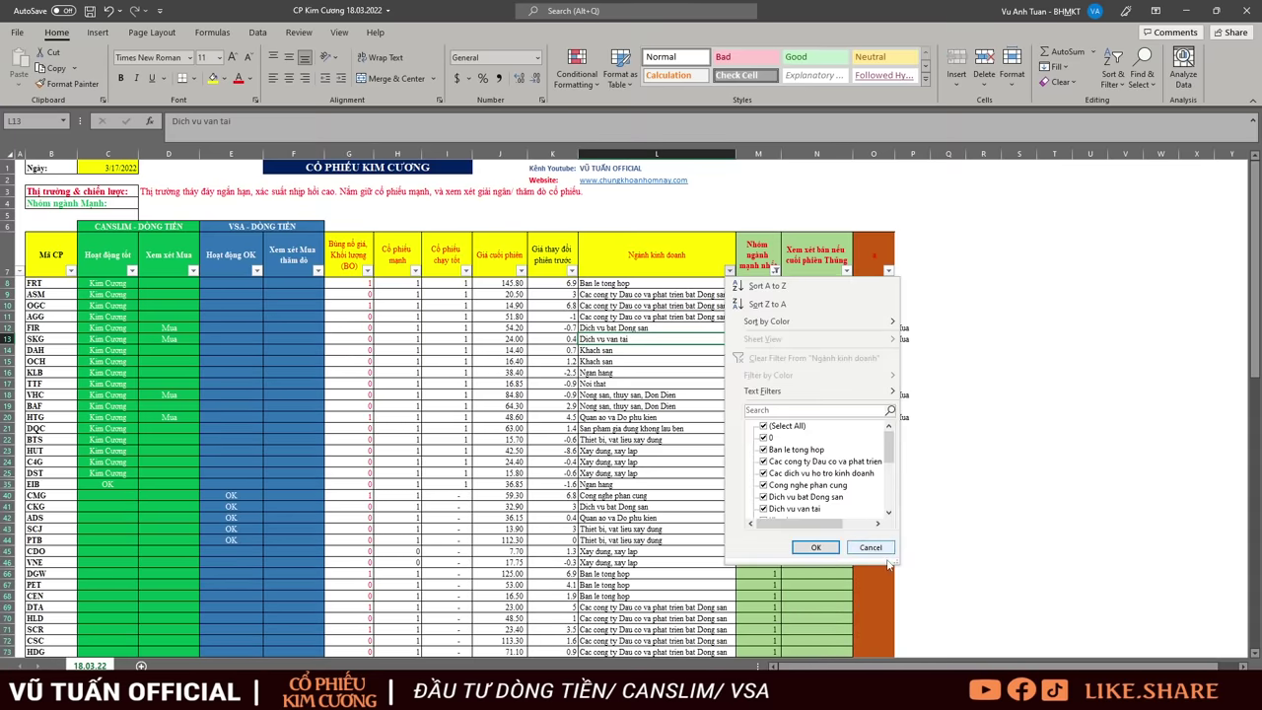
{"action": "left_click_drag", "start_coordinate": [890, 564], "coordinate": [1139, 637]}
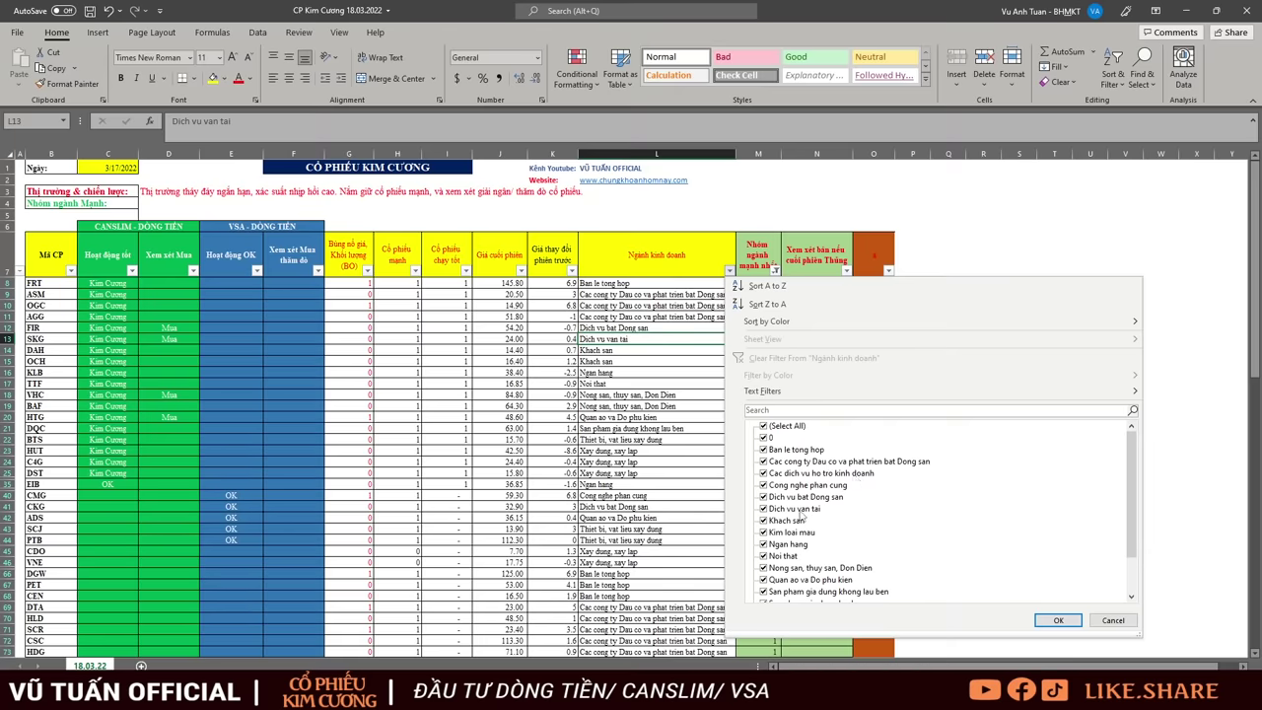
{"action": "scroll", "coordinate": [803, 553], "scroll_direction": "down", "scroll_amount": 1}
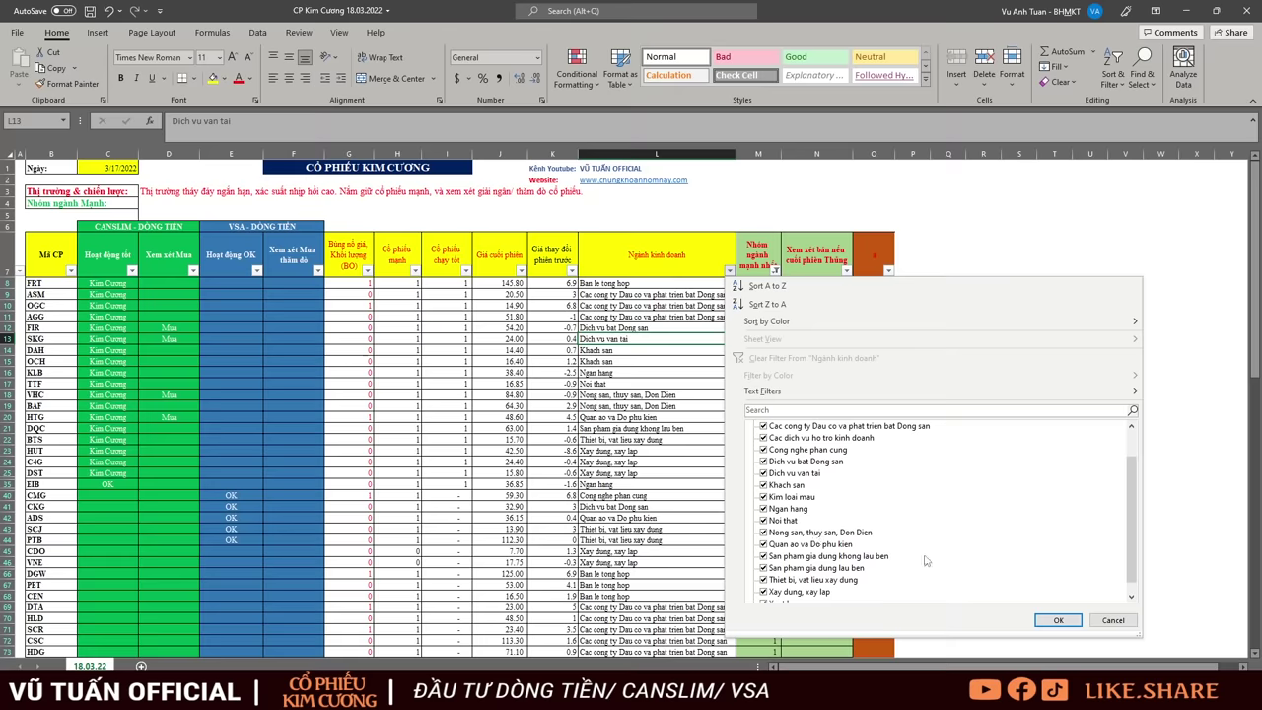
{"action": "scroll", "coordinate": [877, 591], "scroll_direction": "down", "scroll_amount": 1}
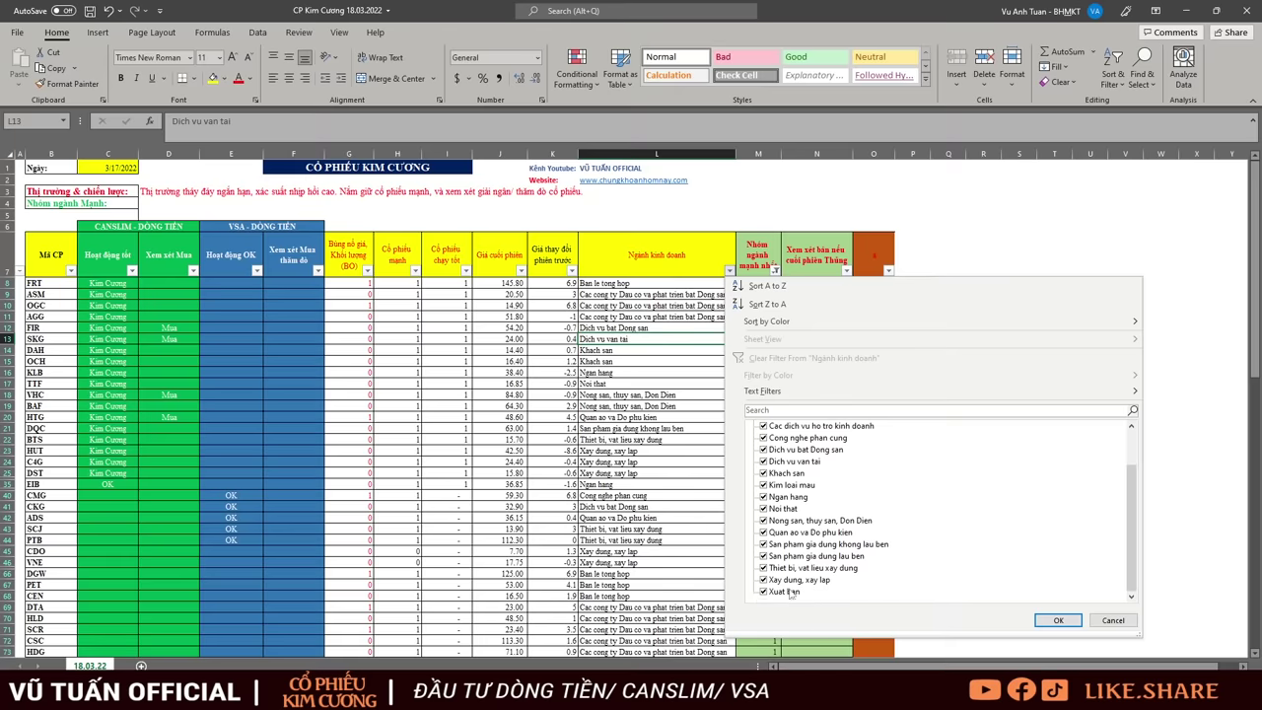
{"action": "scroll", "coordinate": [927, 543], "scroll_direction": "up", "scroll_amount": 2}
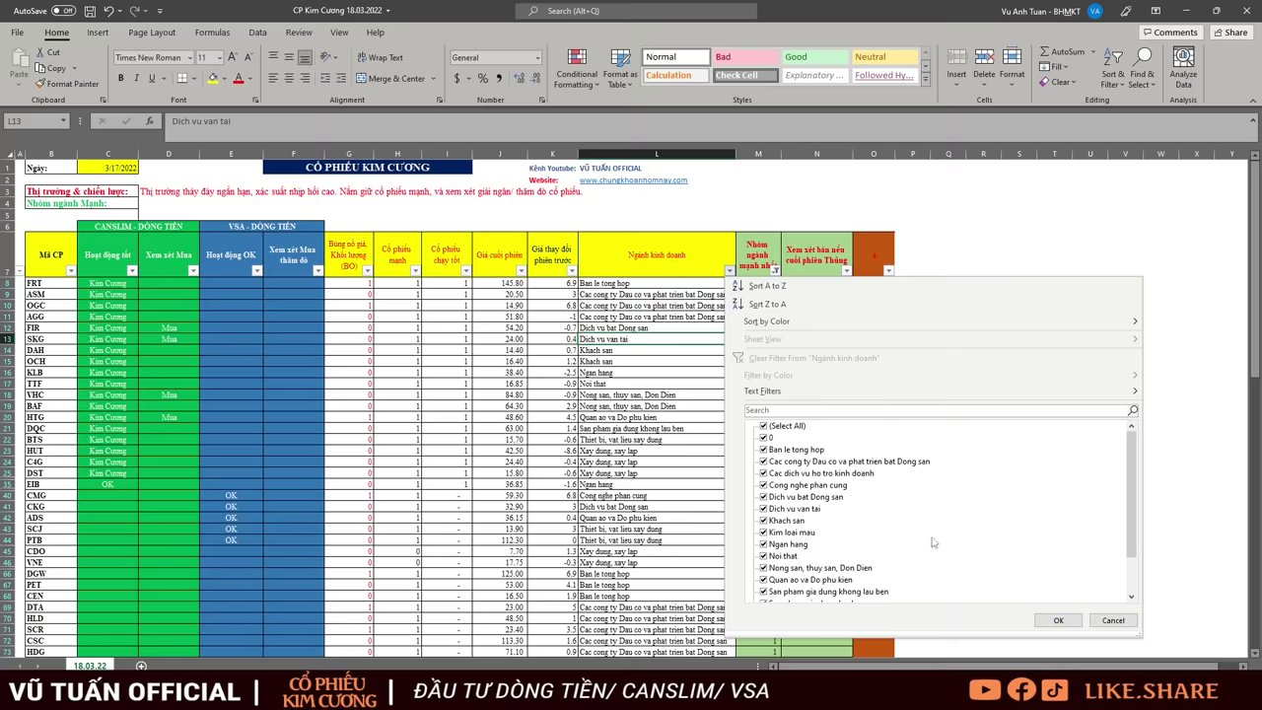
{"action": "left_click", "coordinate": [1058, 620]}
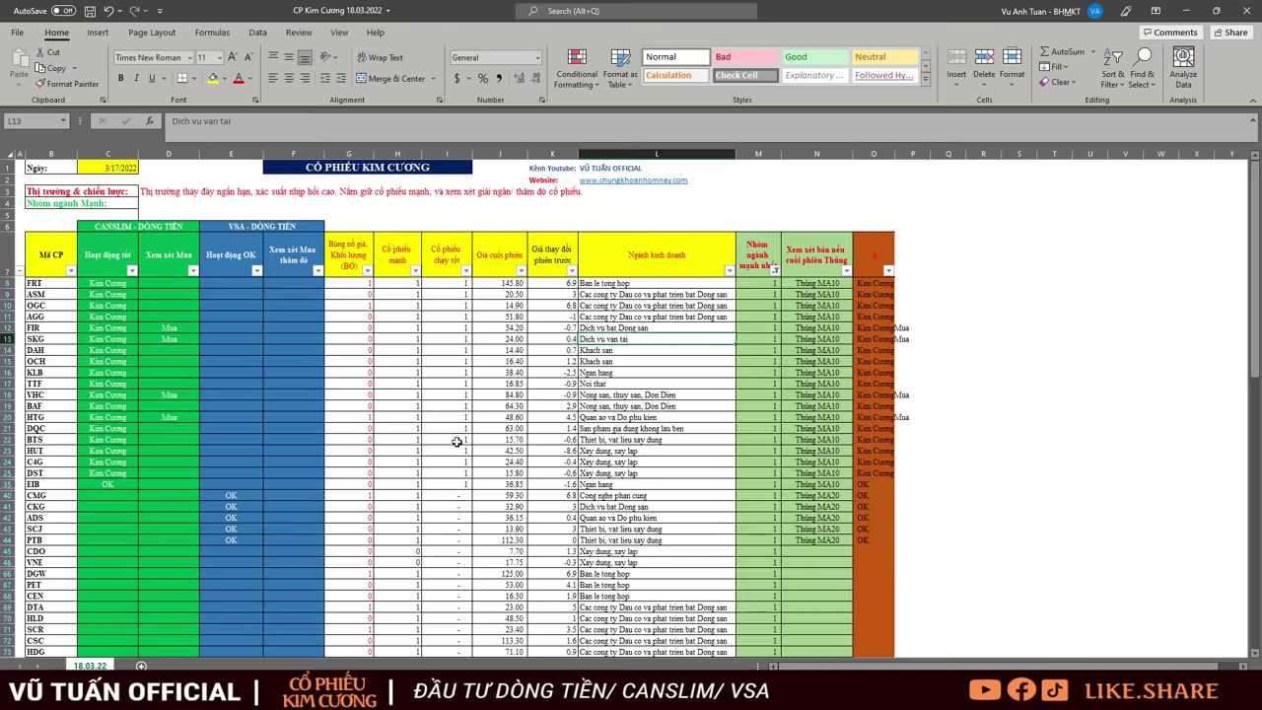
Check the filter options of the "Hoạt động tốt" column and clear all filters from the stock table.
{"action": "left_click", "coordinate": [132, 270]}
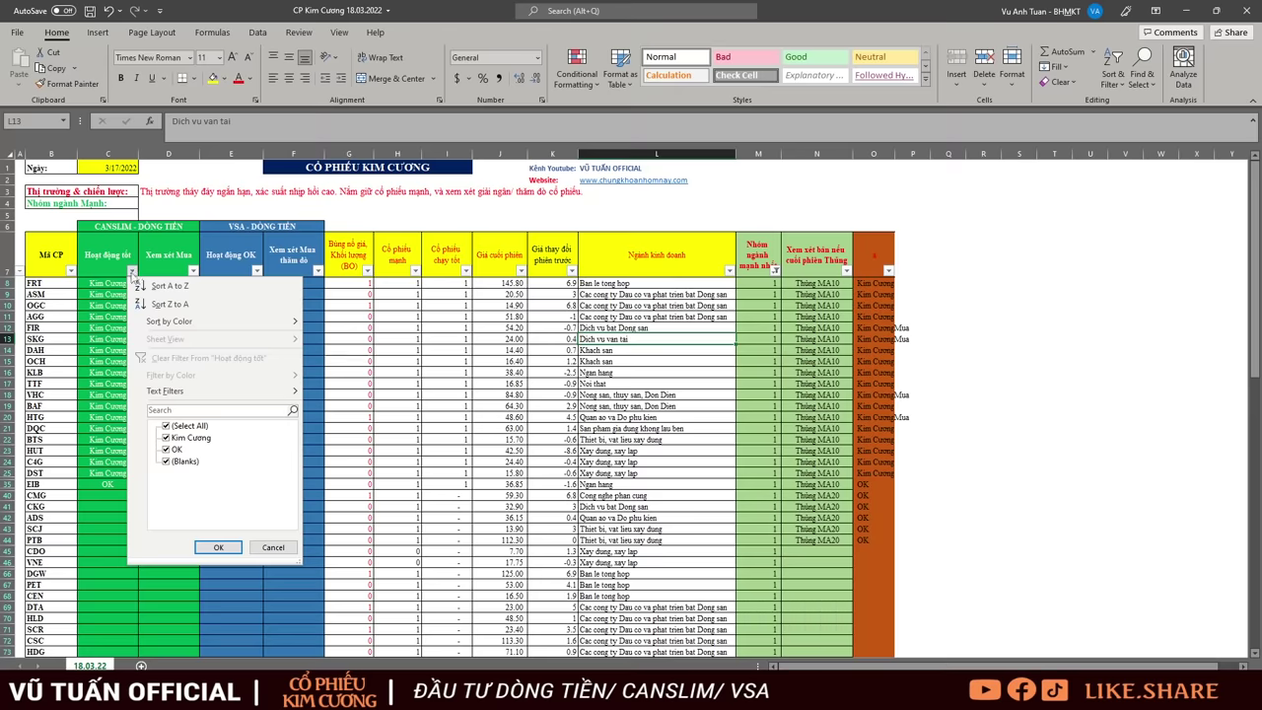
{"action": "key", "text": "Escape"}
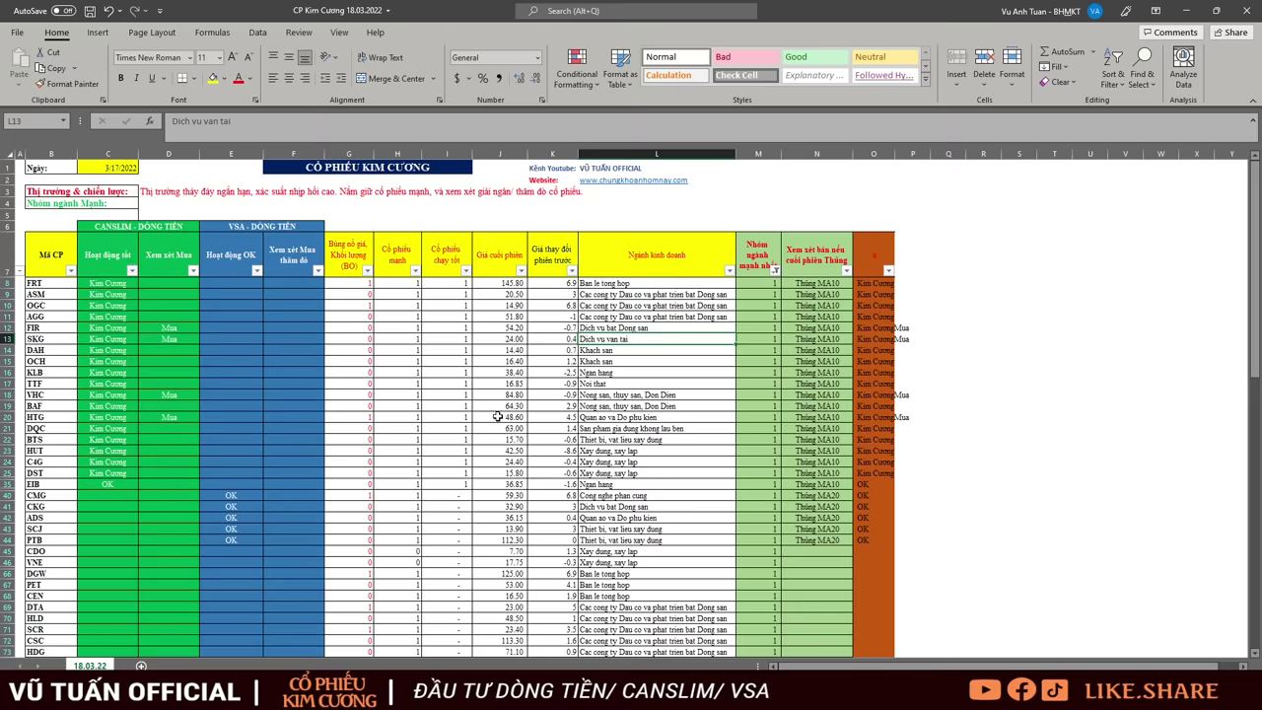
{"action": "key", "text": "alt+a"}
{"action": "key", "text": "c"}
{"action": "left_click", "coordinate": [243, 402]}
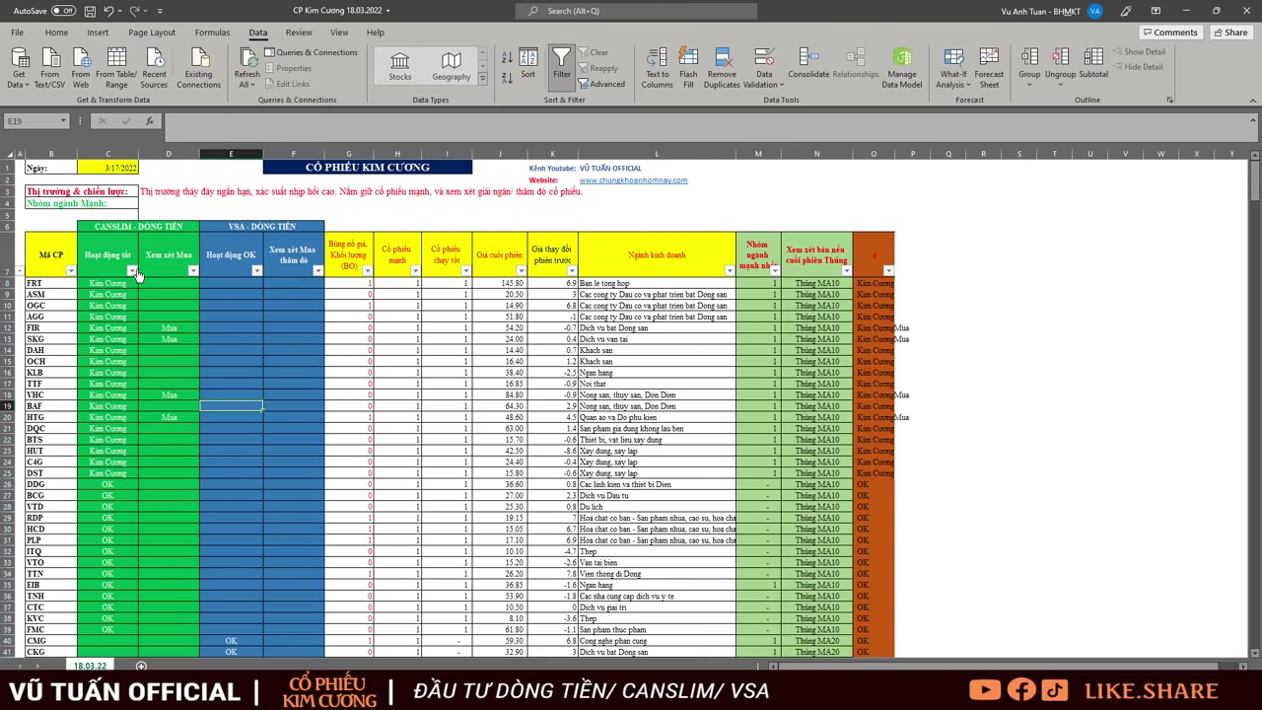
Examine the CANSLIM and VSA column groups, the "Kim Cương" stocks and their "Thủng MA10" sell criteria.
{"action": "left_click_drag", "start_coordinate": [122, 226], "coordinate": [150, 510]}
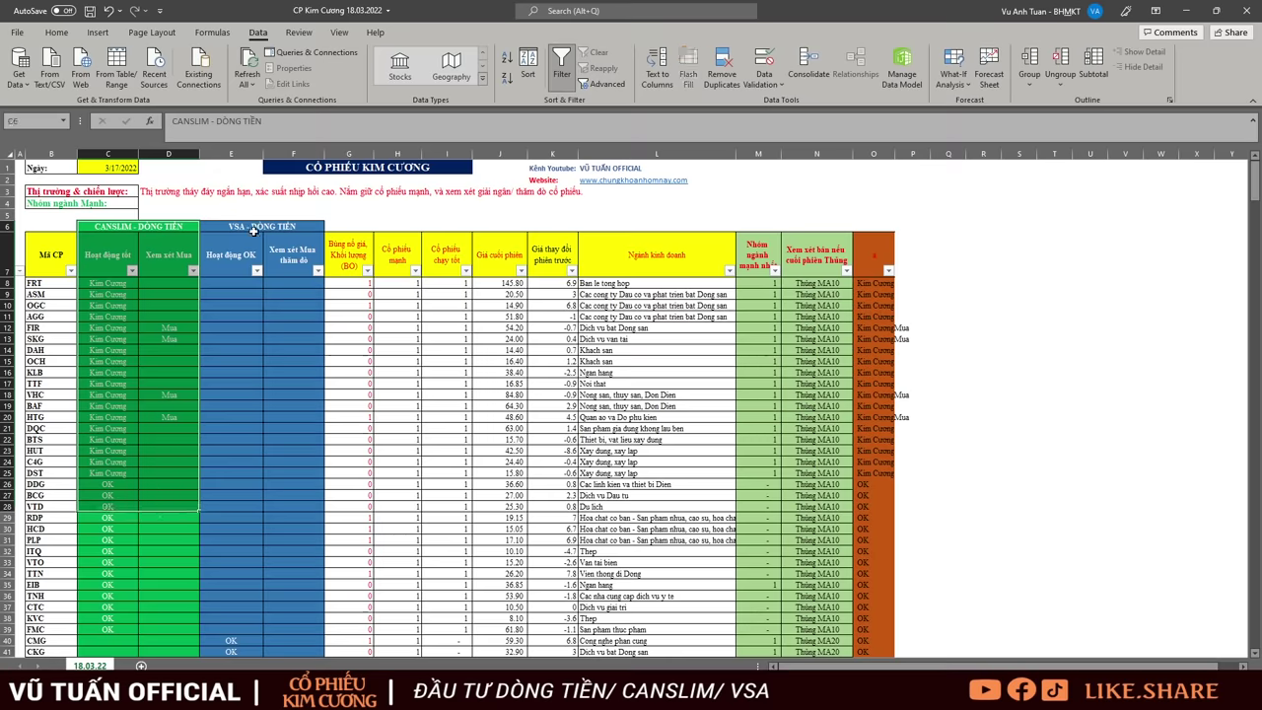
{"action": "left_click_drag", "start_coordinate": [230, 257], "coordinate": [272, 358]}
{"action": "left_click_drag", "start_coordinate": [136, 228], "coordinate": [168, 449]}
{"action": "left_click_drag", "start_coordinate": [104, 284], "coordinate": [118, 474]}
{"action": "left_click_drag", "start_coordinate": [804, 284], "coordinate": [819, 486]}
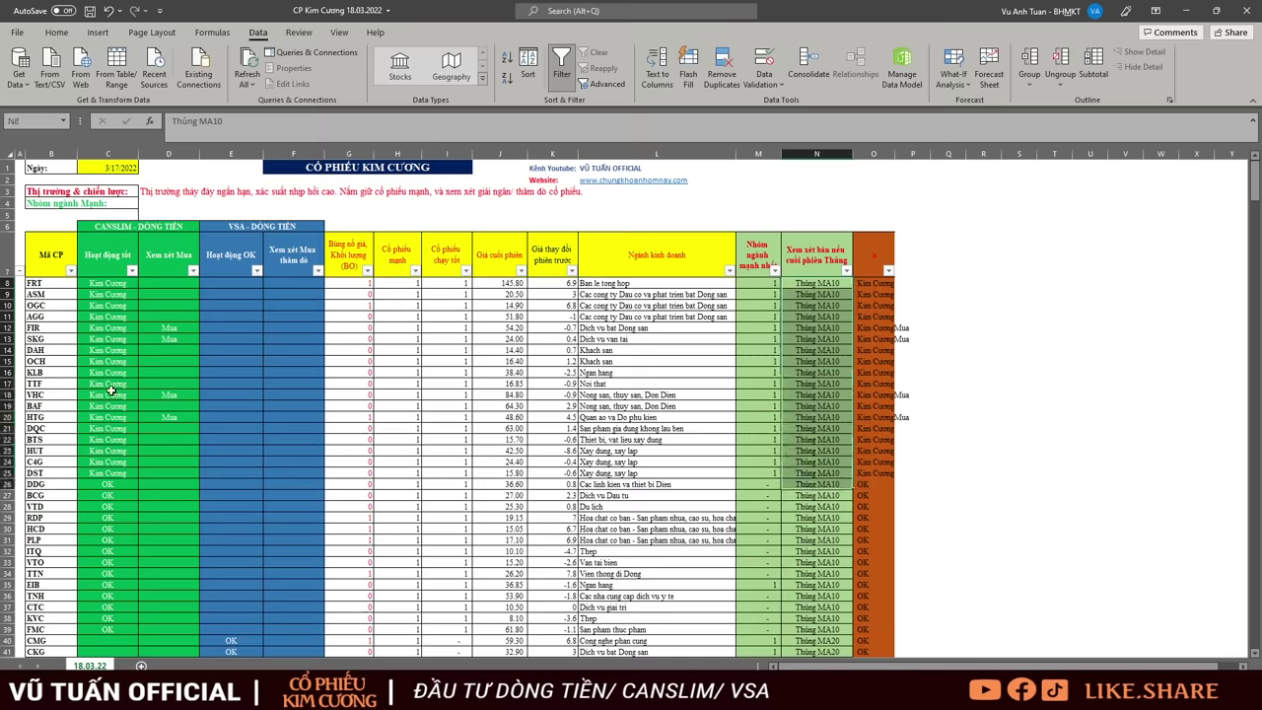
Examine the stocks marked OK under "Hoạt động tốt", from DDG to FMC in rows 26 to 39.
{"action": "scroll", "coordinate": [140, 434], "scroll_direction": "down", "scroll_amount": 3}
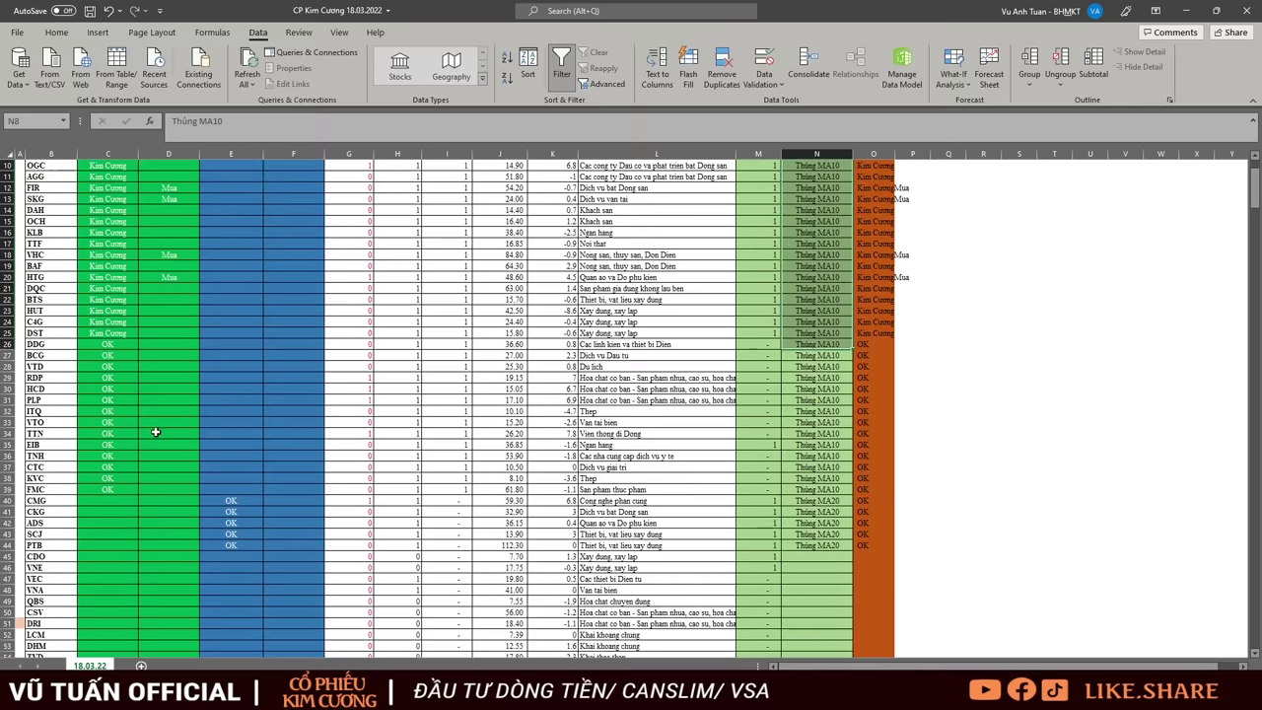
{"action": "left_click_drag", "start_coordinate": [108, 344], "coordinate": [107, 490]}
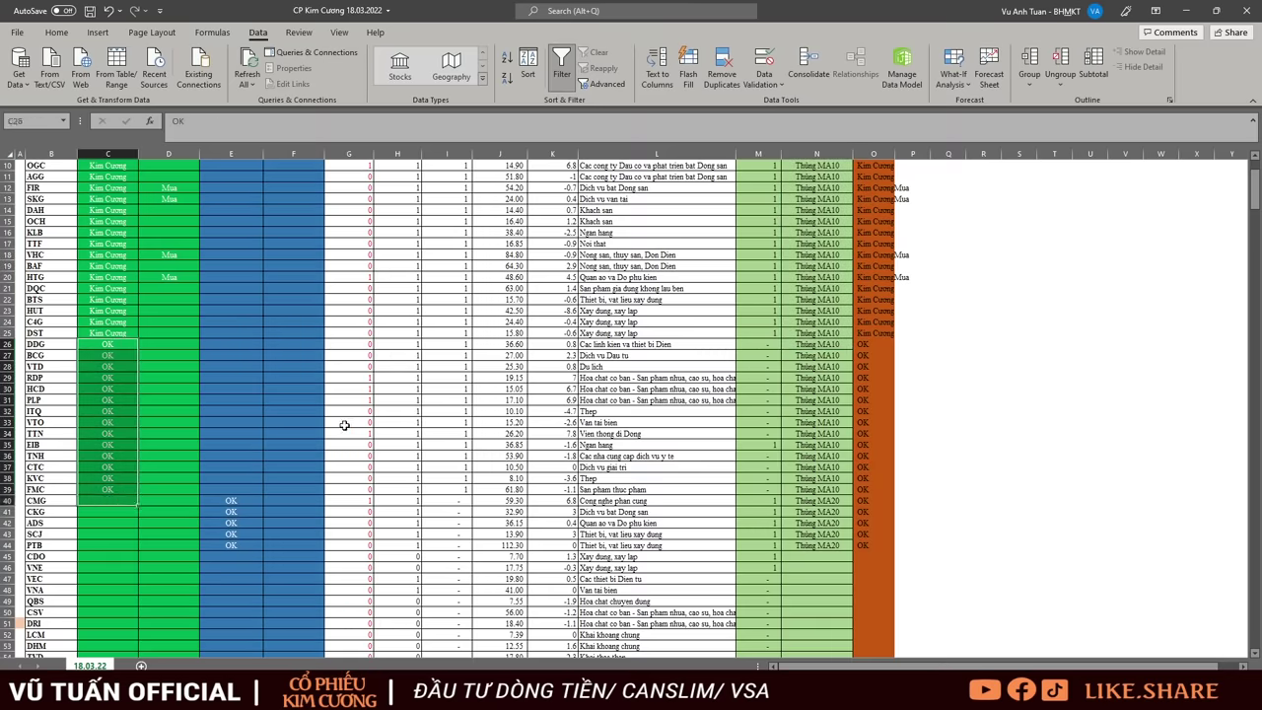
{"action": "left_click_drag", "start_coordinate": [57, 344], "coordinate": [105, 490]}
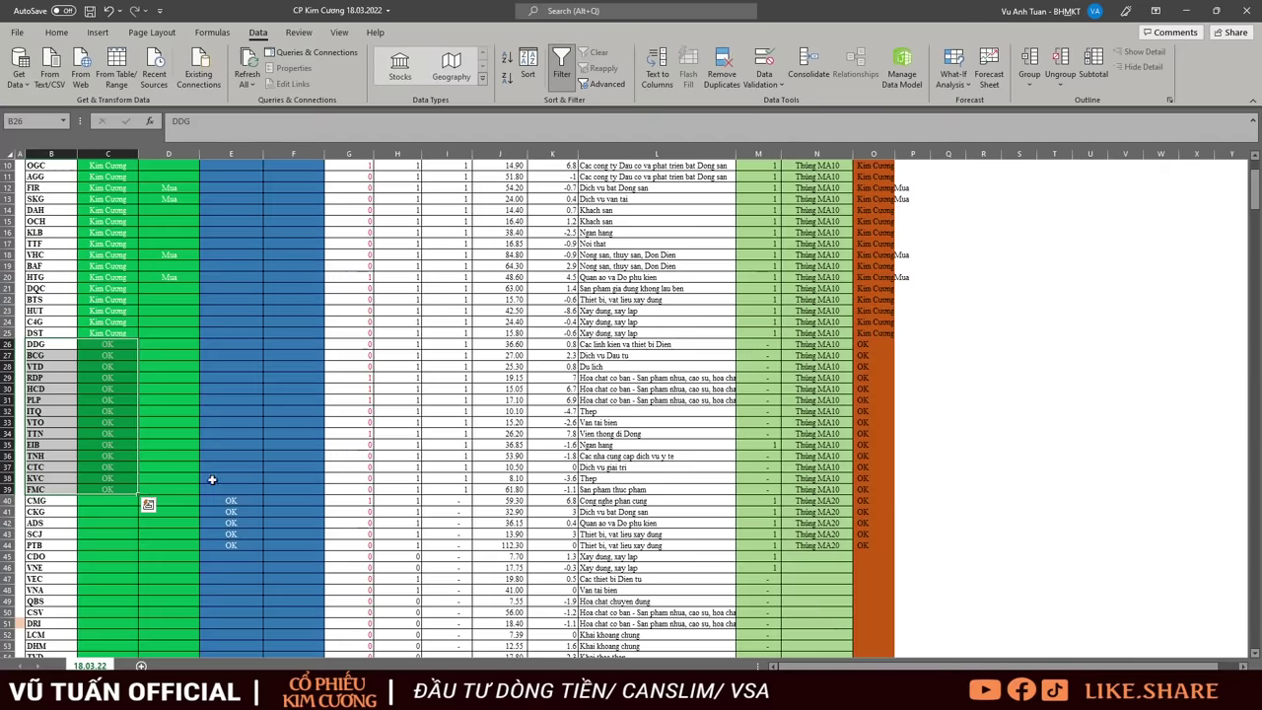
Filter the CANSLIM "Xem xét Mua" column to show only Mua and highlight the listed stocks from FIR to HTG.
{"action": "scroll", "coordinate": [211, 480], "scroll_direction": "up", "scroll_amount": 3}
{"action": "left_click", "coordinate": [168, 257]}
{"action": "left_click_drag", "start_coordinate": [168, 256], "coordinate": [172, 481]}
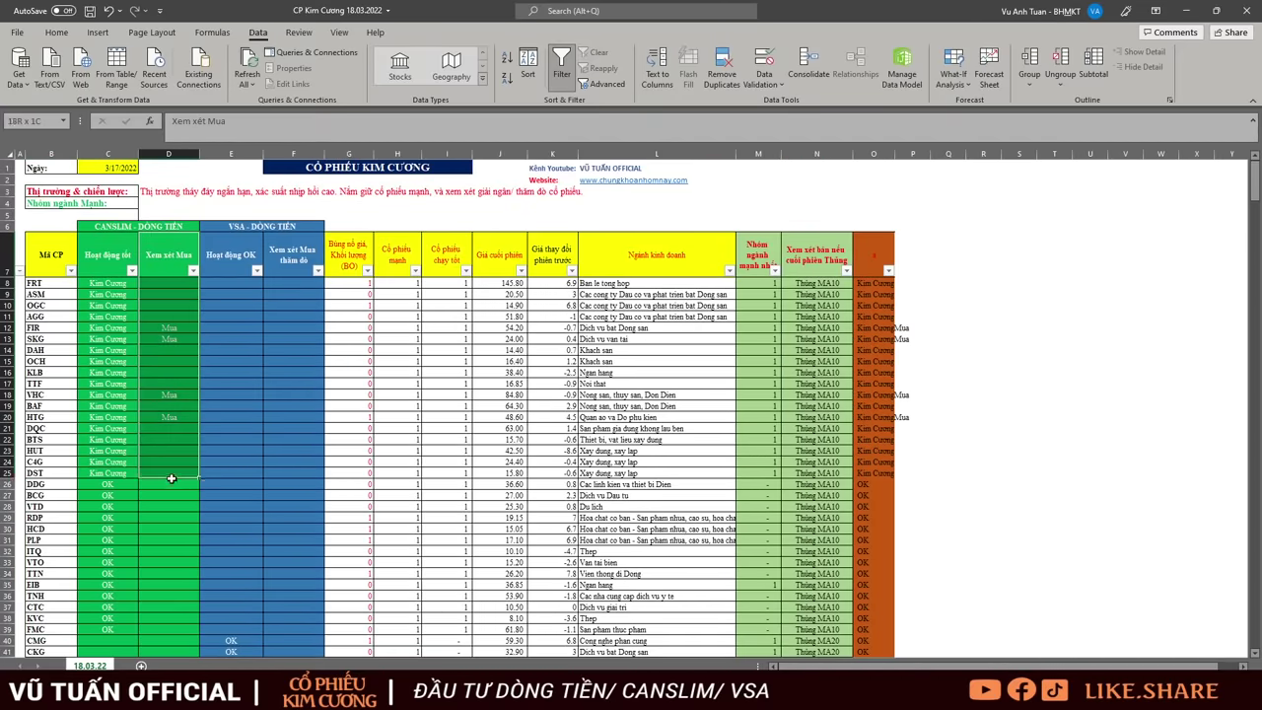
{"action": "left_click", "coordinate": [192, 270]}
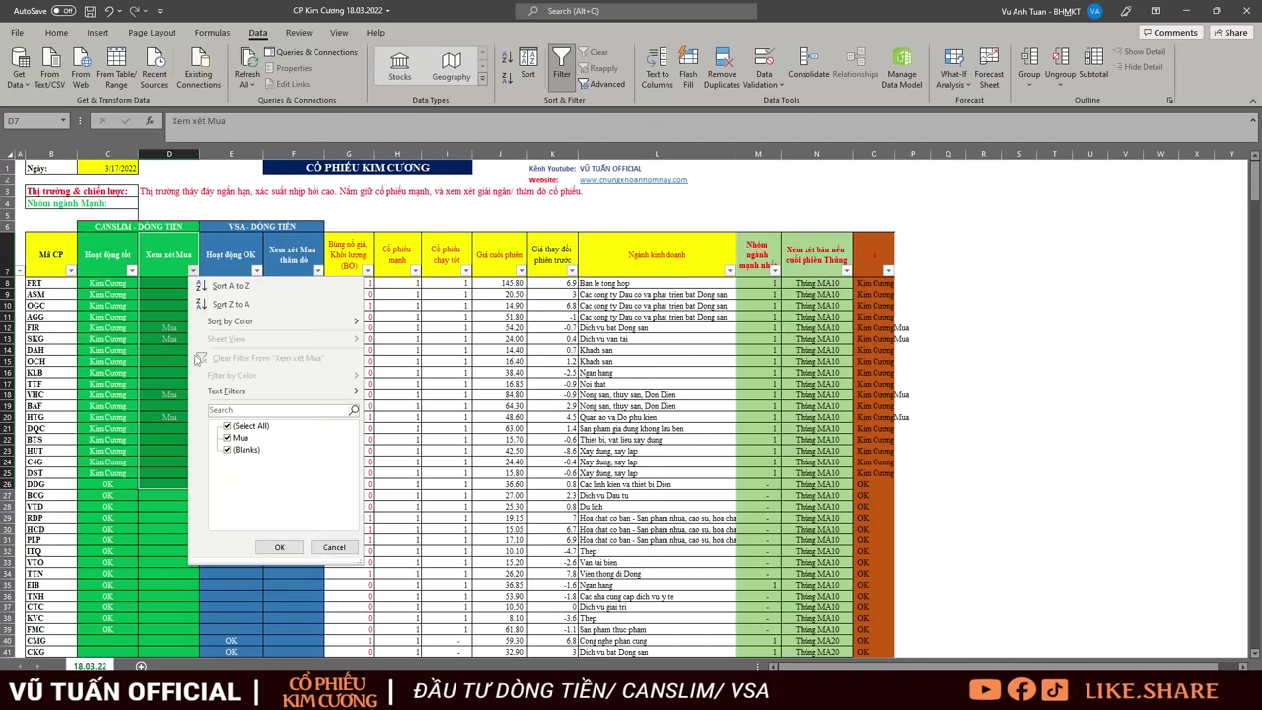
{"action": "left_click", "coordinate": [228, 450]}
{"action": "left_click", "coordinate": [279, 548]}
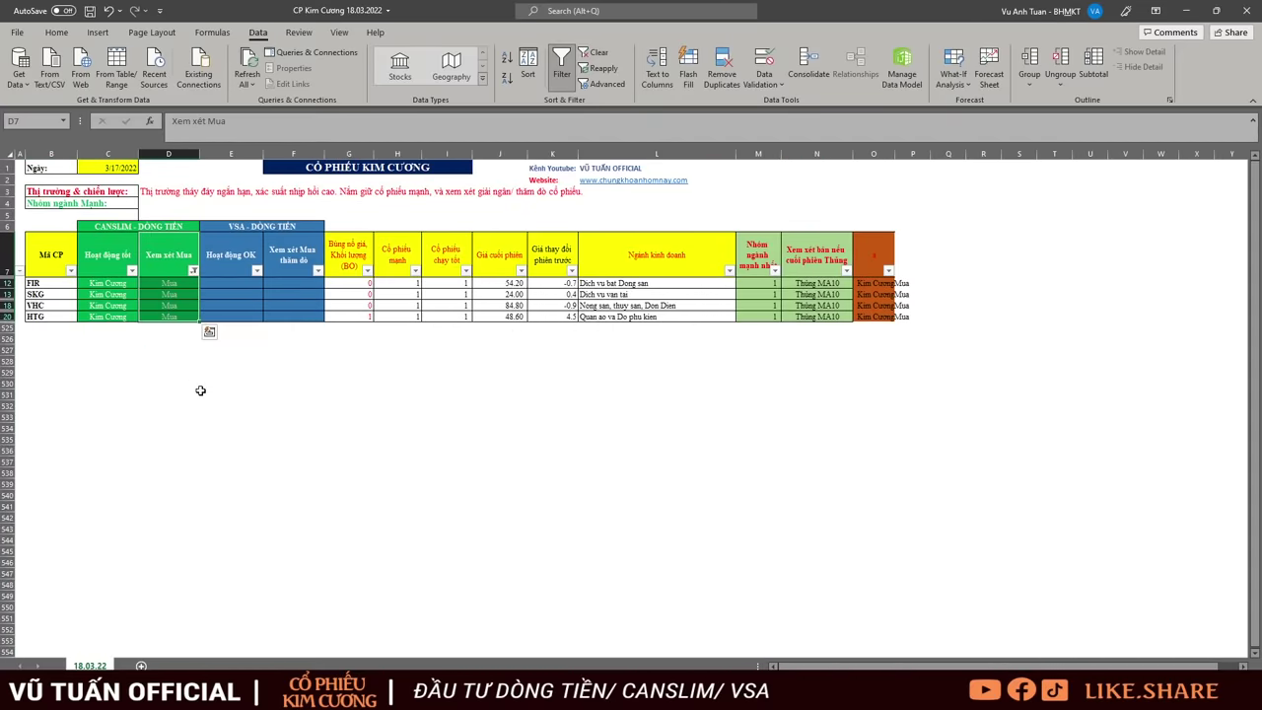
{"action": "left_click_drag", "start_coordinate": [48, 285], "coordinate": [177, 316]}
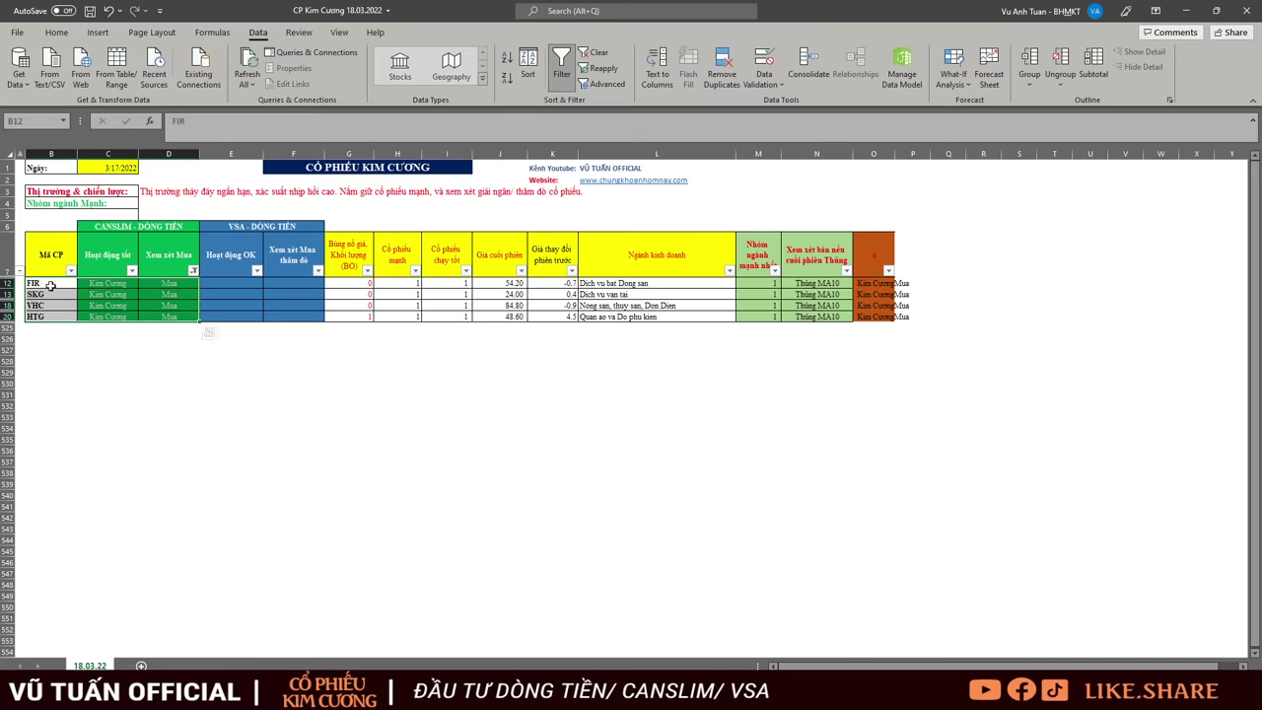
Clear the "Xem xét Mua" filter to restore the full stock list.
{"action": "left_click", "coordinate": [391, 427]}
{"action": "key", "text": "alt+a"}
{"action": "key", "text": "c"}
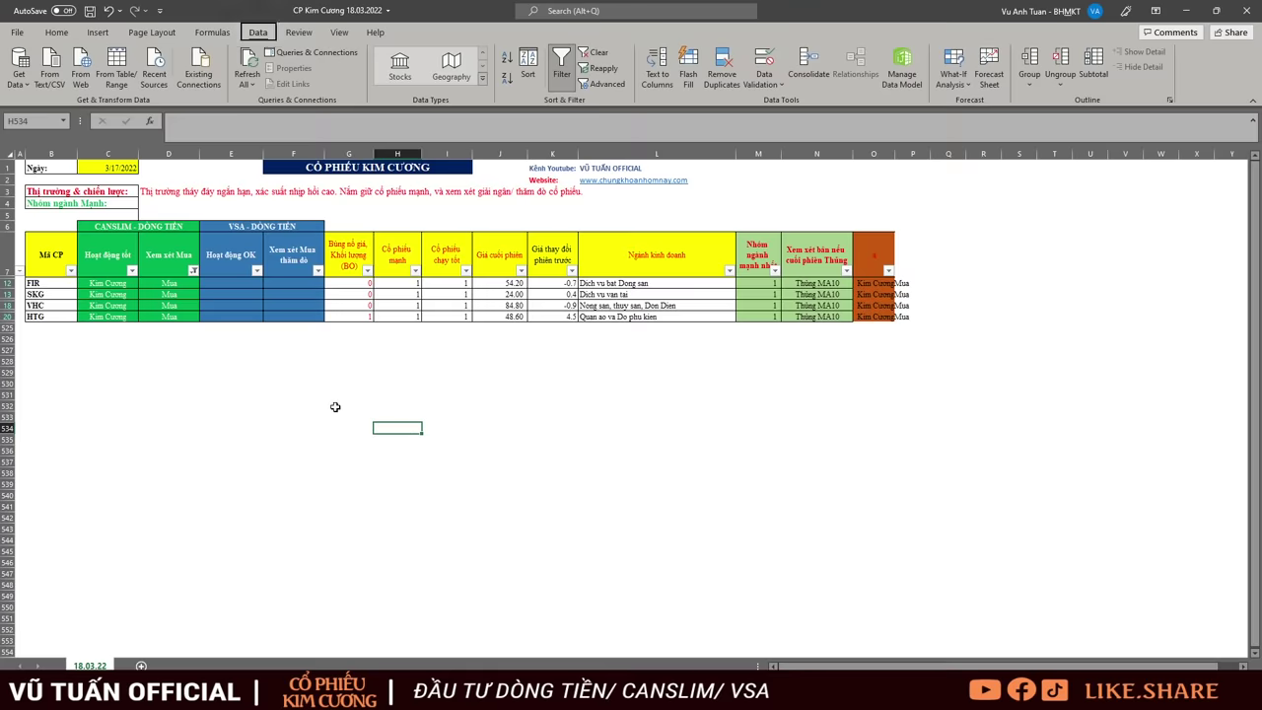
{"action": "left_click", "coordinate": [231, 395]}
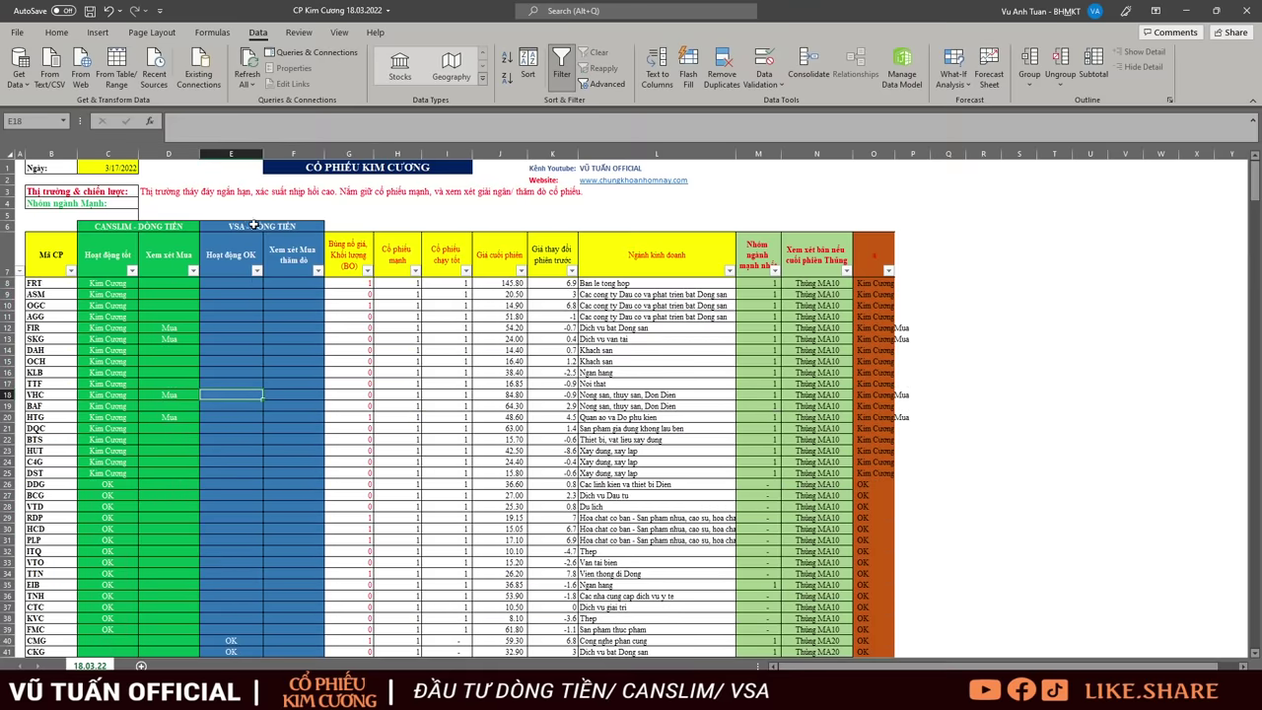
Filter the VSA "Hoạt động OK" column to show only OK and highlight the listed stocks from CMG to ACL.
{"action": "left_click_drag", "start_coordinate": [254, 227], "coordinate": [274, 409]}
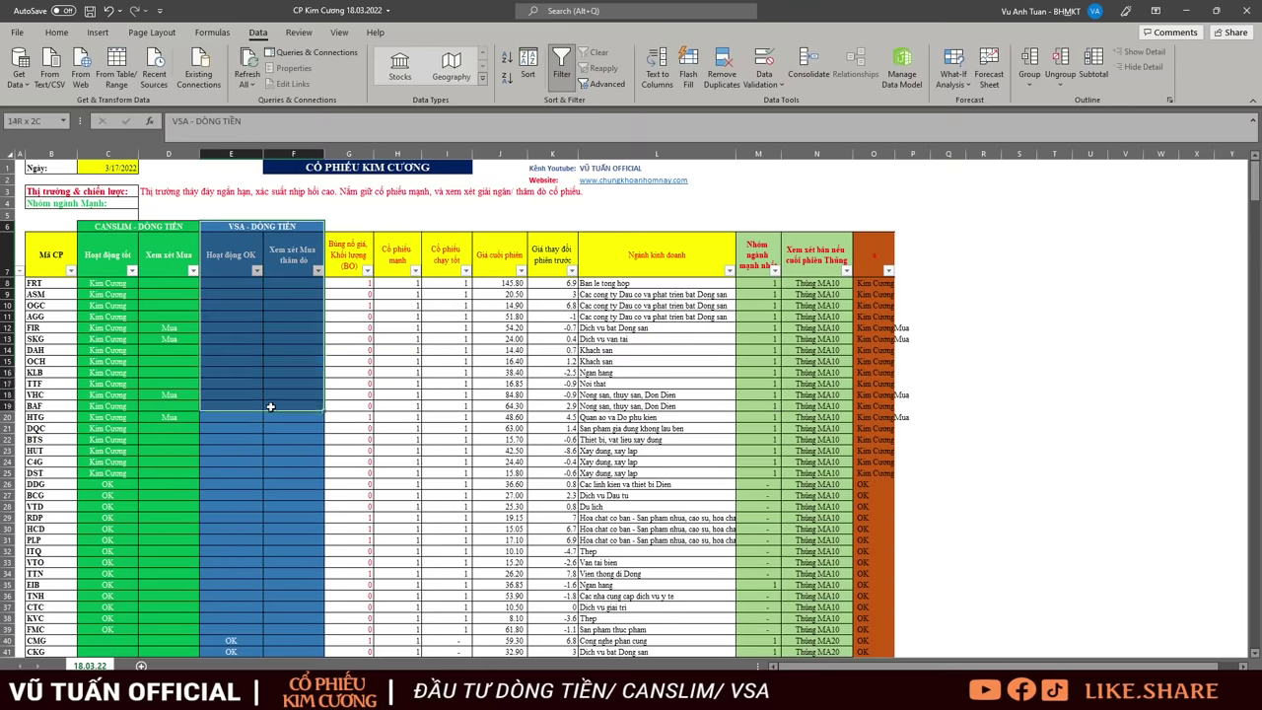
{"action": "left_click", "coordinate": [257, 270]}
{"action": "left_click", "coordinate": [292, 452]}
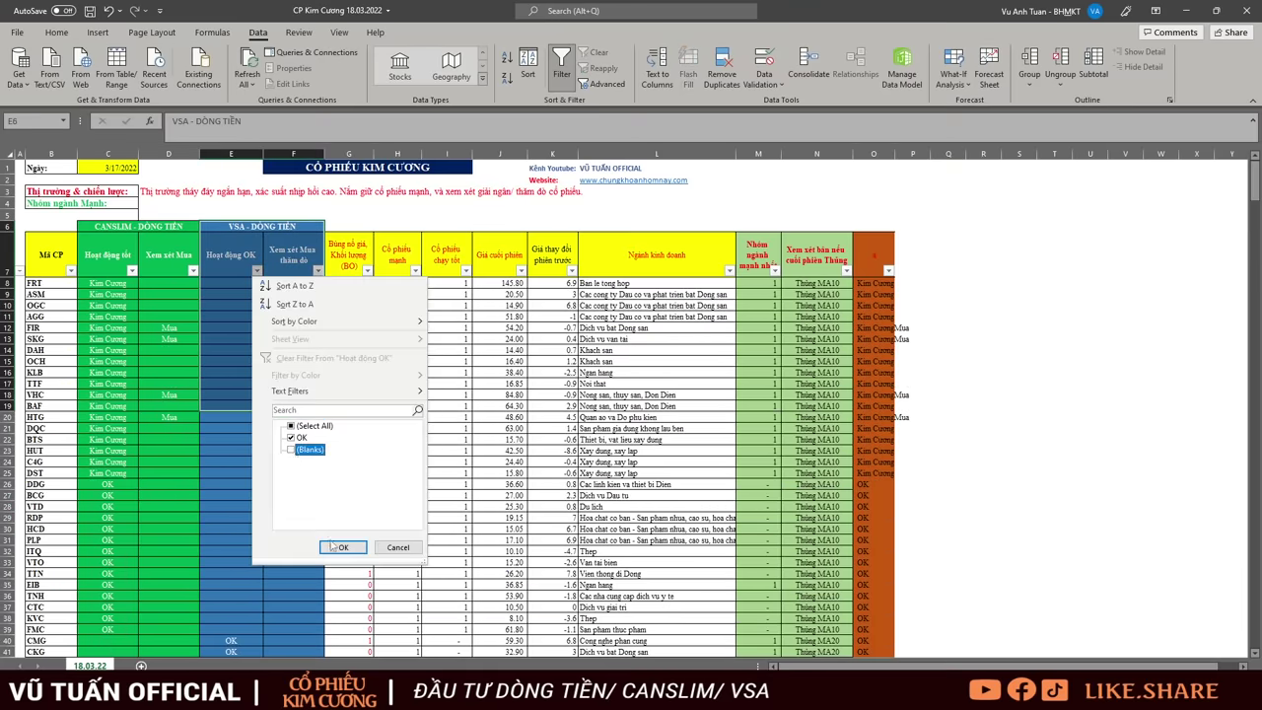
{"action": "left_click", "coordinate": [343, 547]}
{"action": "left_click_drag", "start_coordinate": [59, 286], "coordinate": [63, 338]}
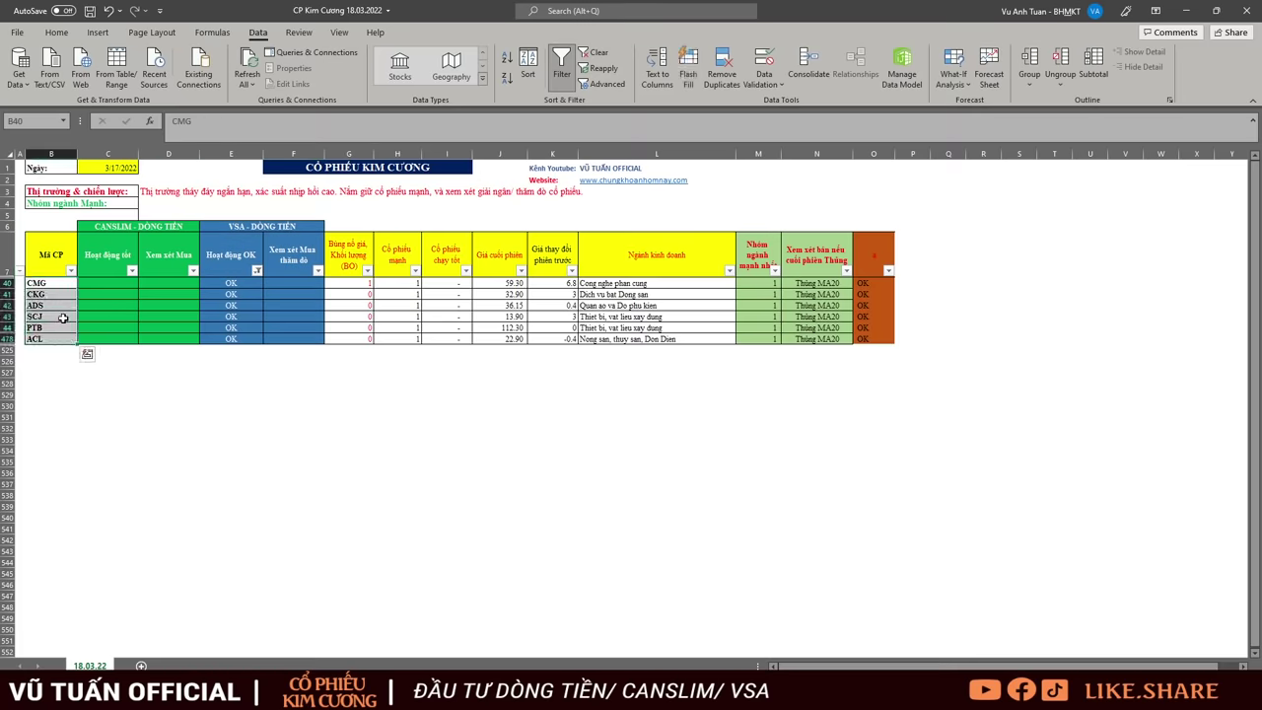
{"action": "left_click_drag", "start_coordinate": [230, 284], "coordinate": [239, 352]}
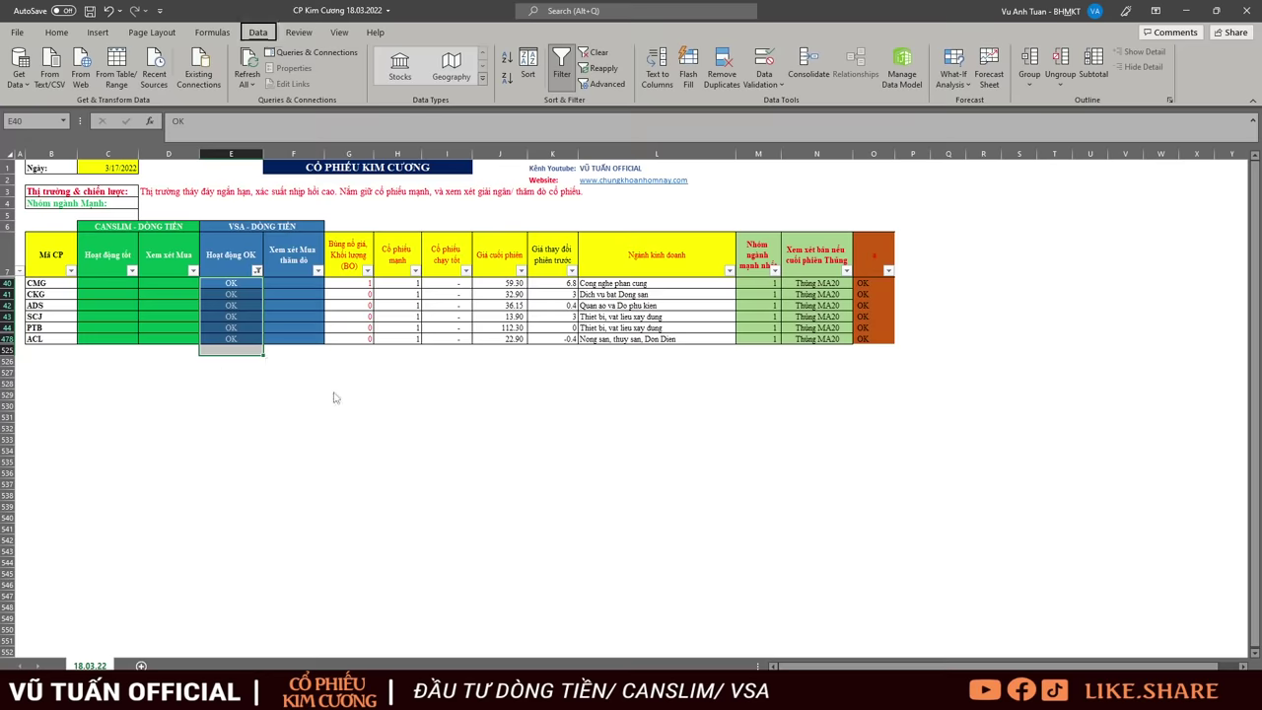
Replace the "Hoạt động OK" filter with one on VSA "Xem xét Mua thăm dò" that shows only Thăm dò.
{"action": "key", "text": "ctrl+z"}
{"action": "left_click", "coordinate": [318, 270]}
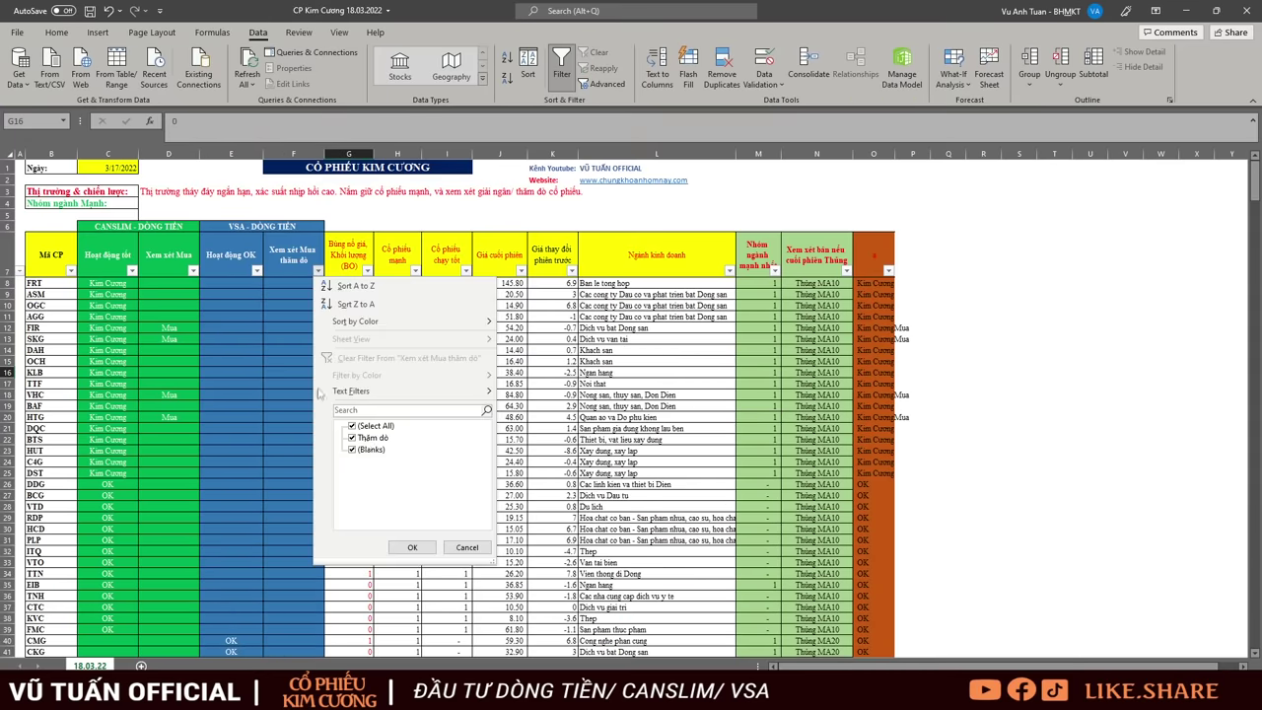
{"action": "left_click", "coordinate": [367, 449]}
{"action": "left_click", "coordinate": [405, 547]}
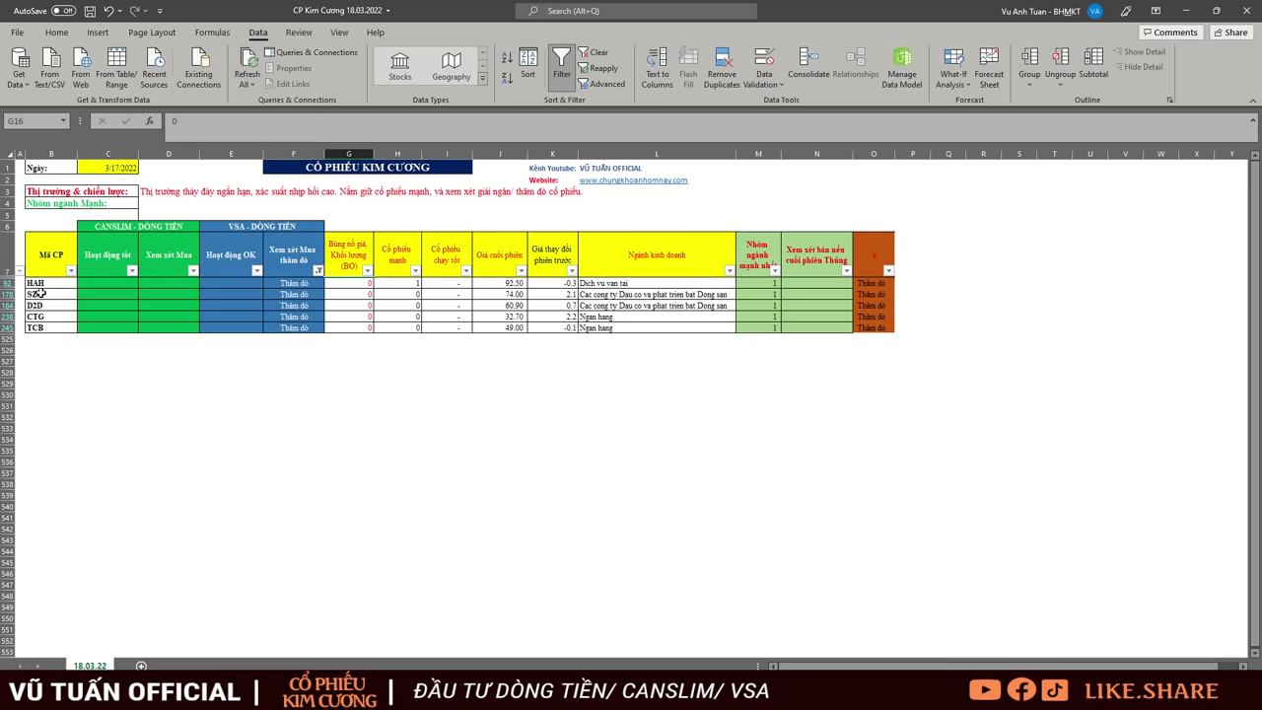
Highlight the filtered stocks from HAH to TCB with their CANSLIM and VSA cells, and check SZC's industry.
{"action": "left_click_drag", "start_coordinate": [47, 283], "coordinate": [65, 329]}
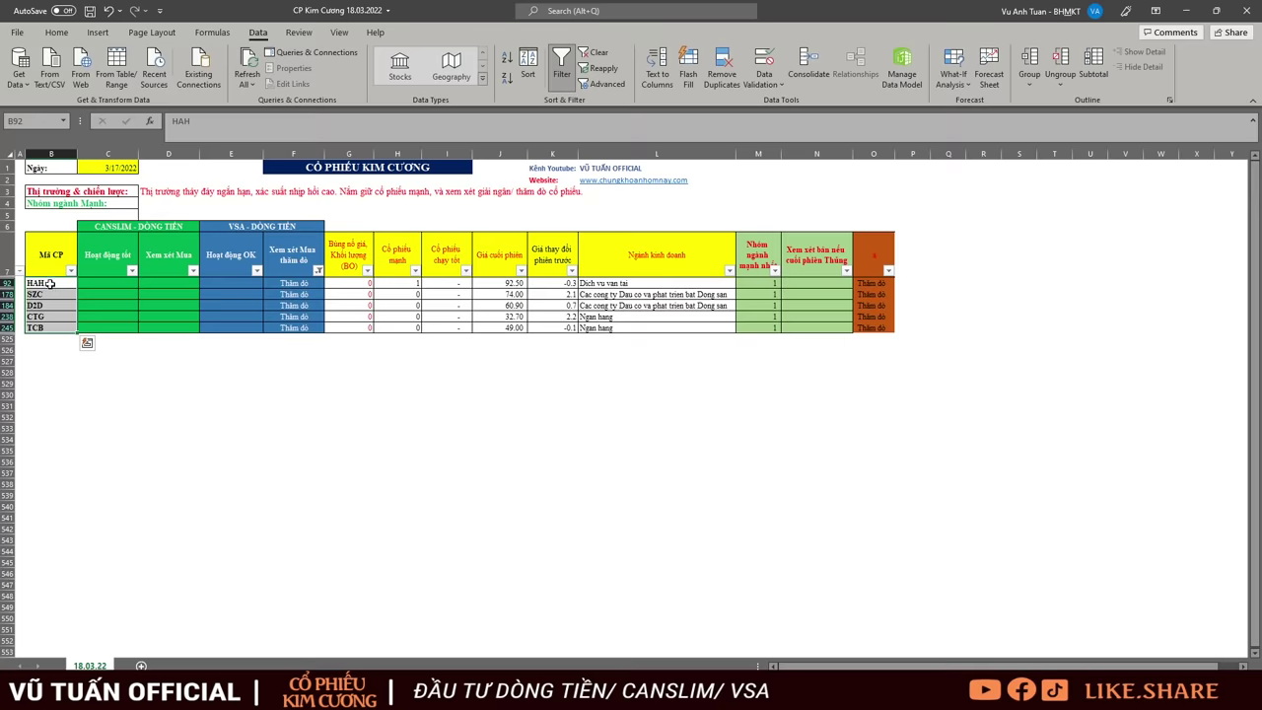
{"action": "left_click_drag", "start_coordinate": [47, 285], "coordinate": [291, 336]}
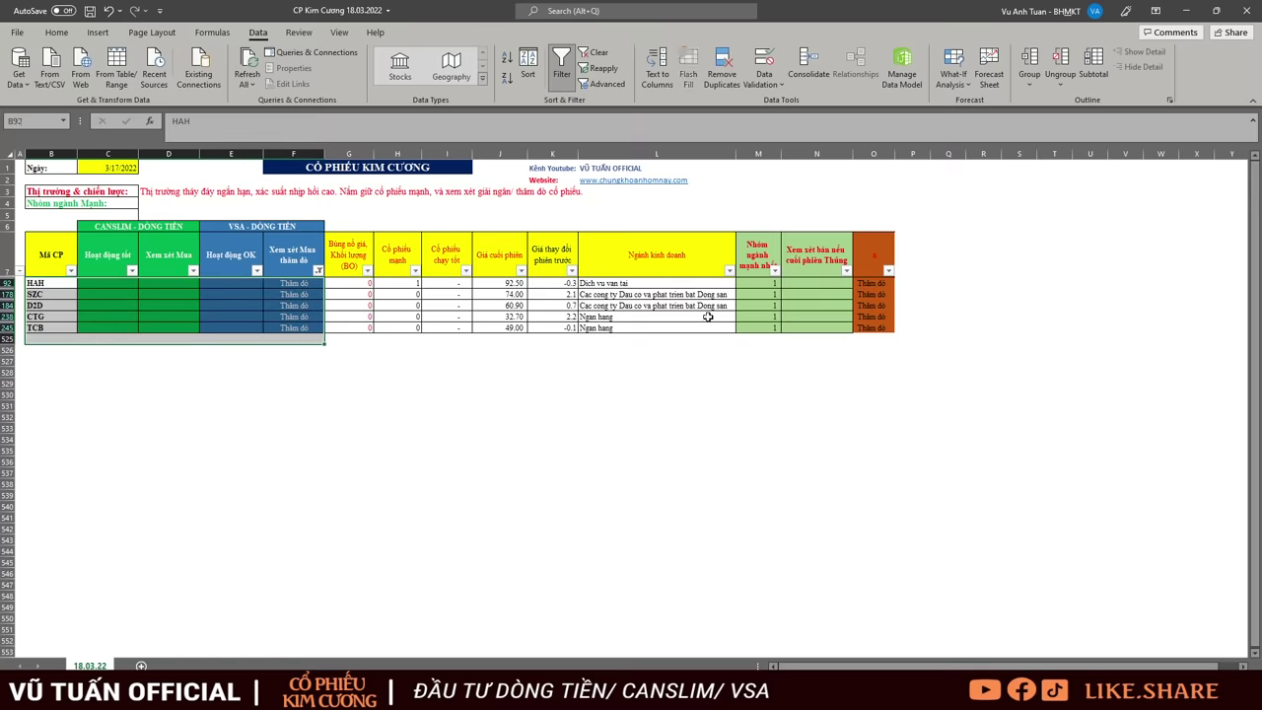
{"action": "left_click", "coordinate": [680, 294]}
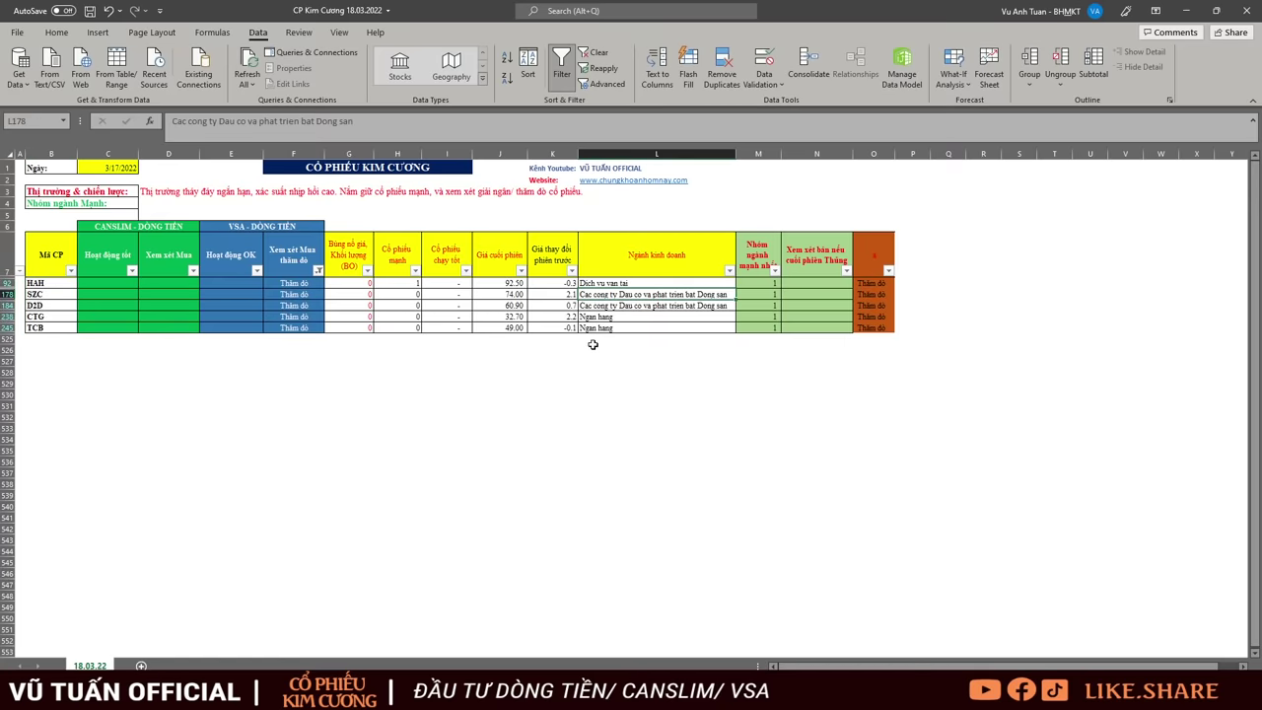
Clear the "Xem xét Mua thăm dò" filter and look through the full stock list.
{"action": "key", "text": "alt+a"}
{"action": "key", "text": "c"}
{"action": "scroll", "coordinate": [403, 394], "scroll_direction": "down", "scroll_amount": 10}
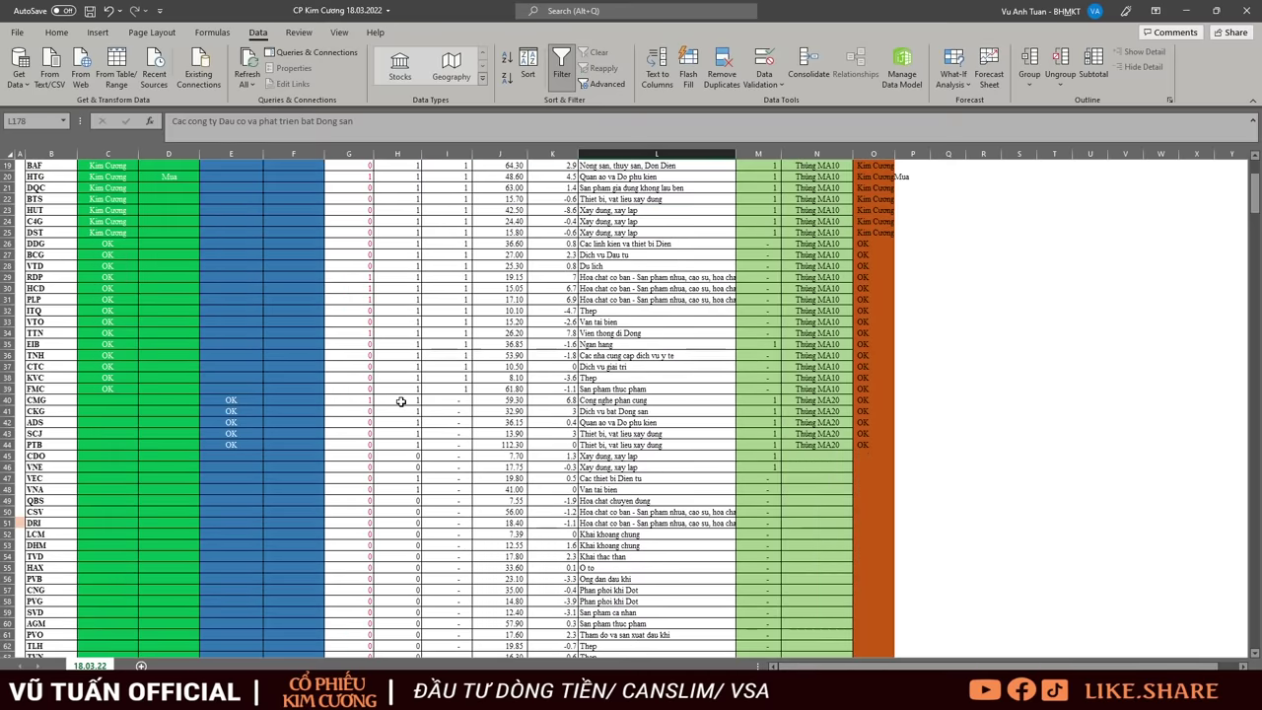
{"action": "scroll", "coordinate": [374, 437], "scroll_direction": "down", "scroll_amount": 4}
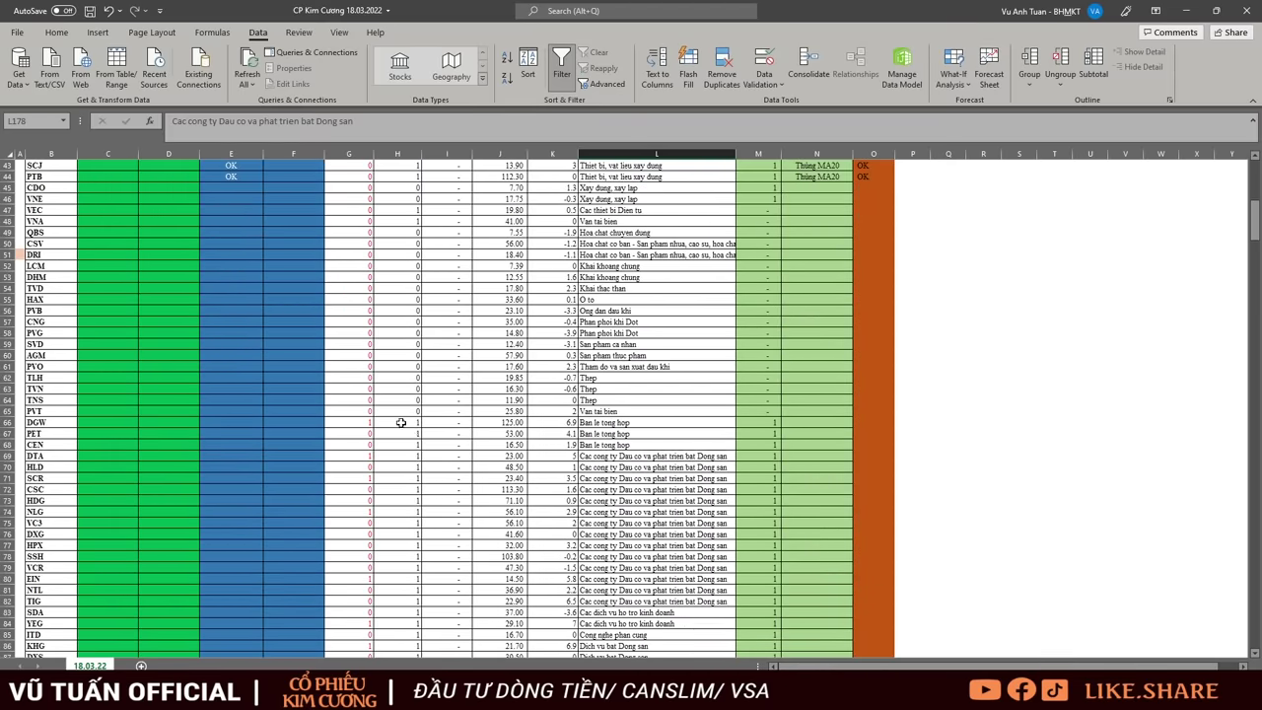
{"action": "scroll", "coordinate": [413, 443], "scroll_direction": "up", "scroll_amount": 13}
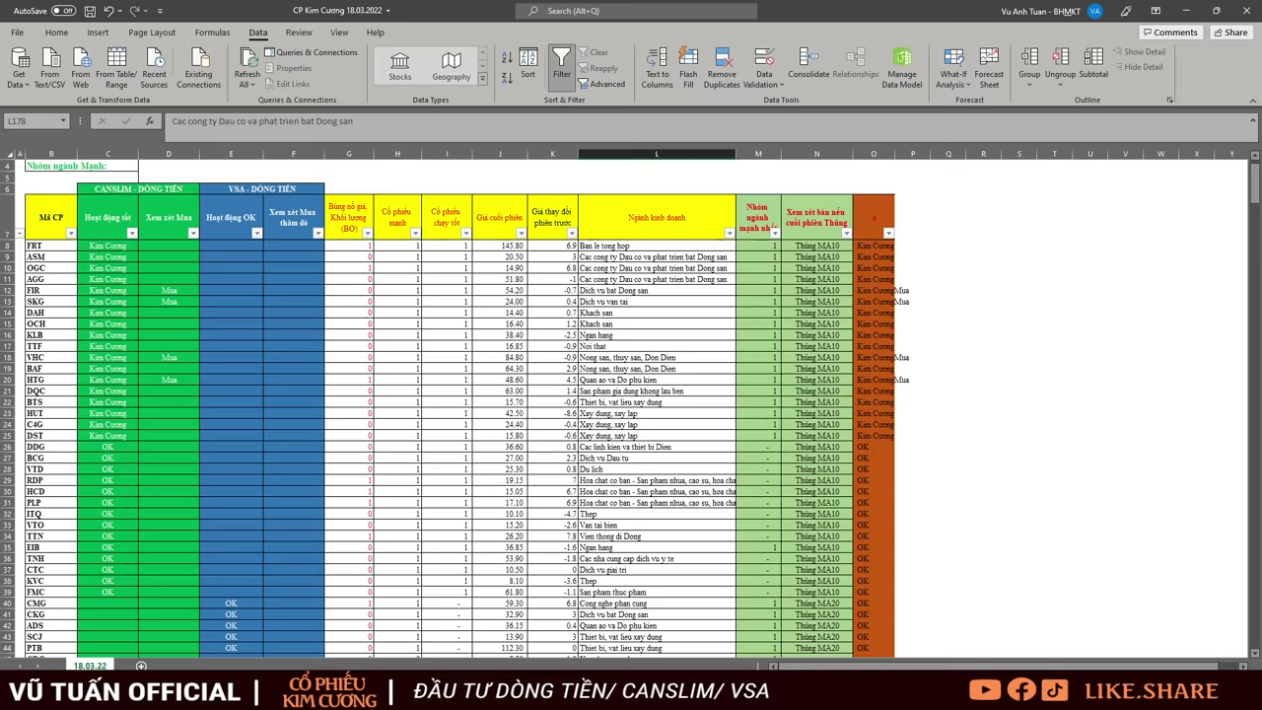
Switch to the CANSLIM – VSA course page in the browser and highlight the KHOÁ C_03 date and session times.
{"action": "key", "text": "alt+Tab"}
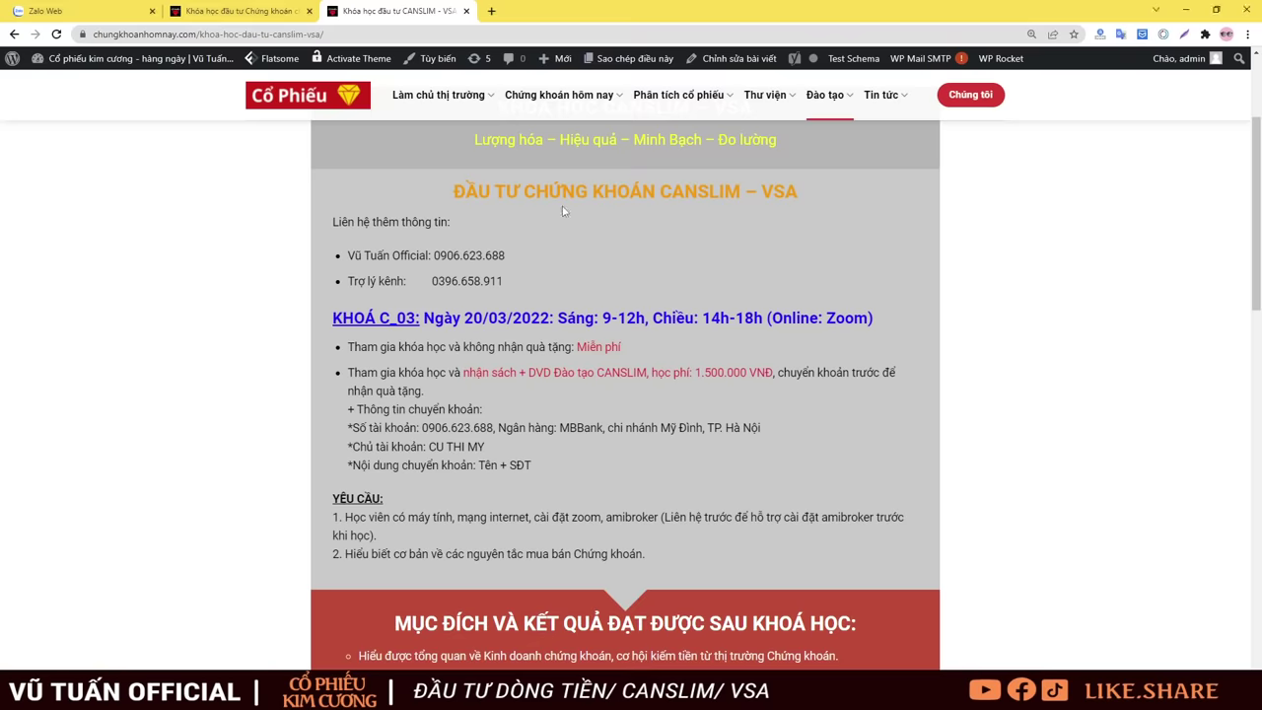
{"action": "scroll", "coordinate": [563, 211], "scroll_direction": "up", "scroll_amount": 1}
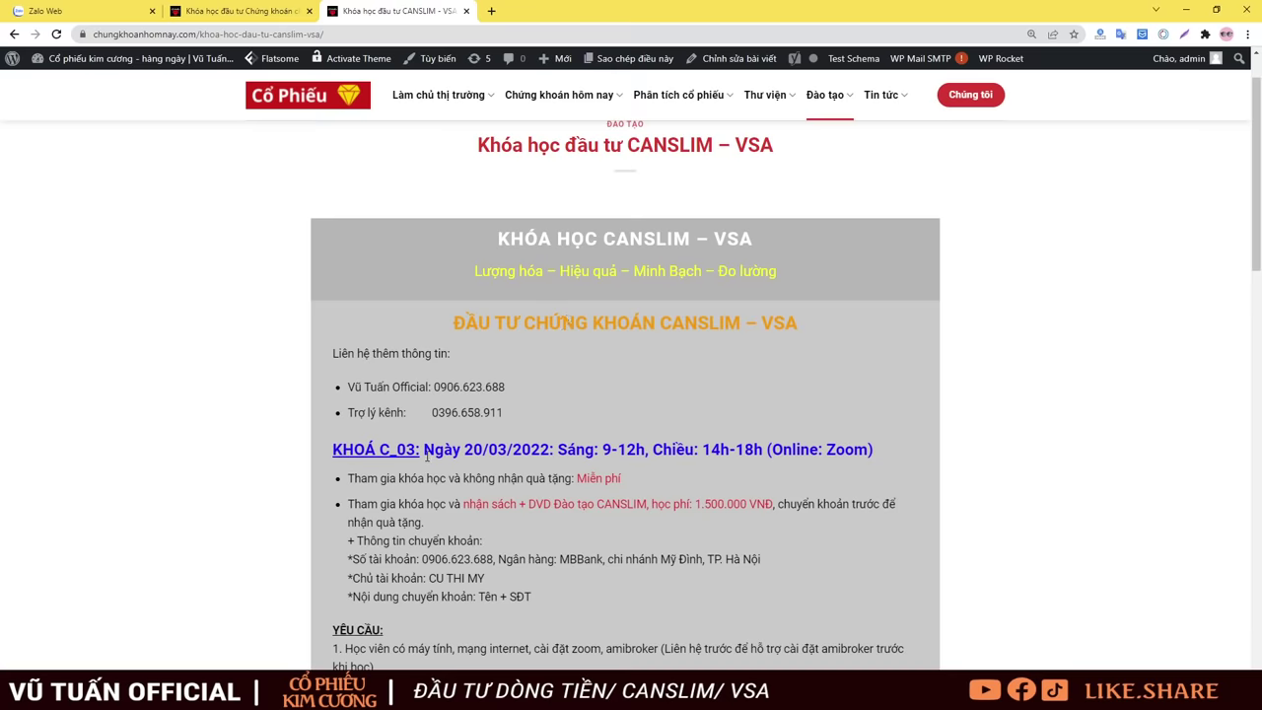
{"action": "left_click_drag", "start_coordinate": [426, 453], "coordinate": [779, 464]}
{"action": "left_click", "coordinate": [736, 476]}
{"action": "left_click_drag", "start_coordinate": [604, 452], "coordinate": [768, 457]}
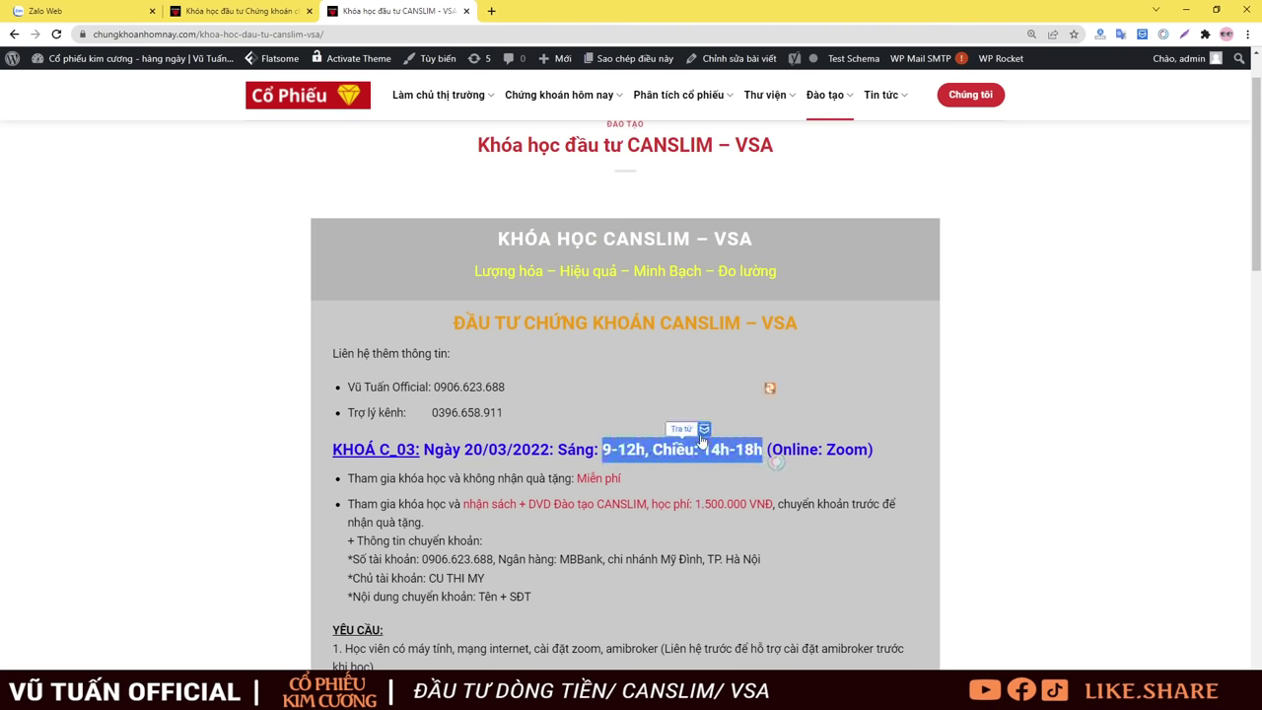
Read the course goals and highlight the topics under "NỘI DUNG KHOÁ HỌC", ending with item 9 on VSA.
{"action": "scroll", "coordinate": [683, 444], "scroll_direction": "down", "scroll_amount": 2}
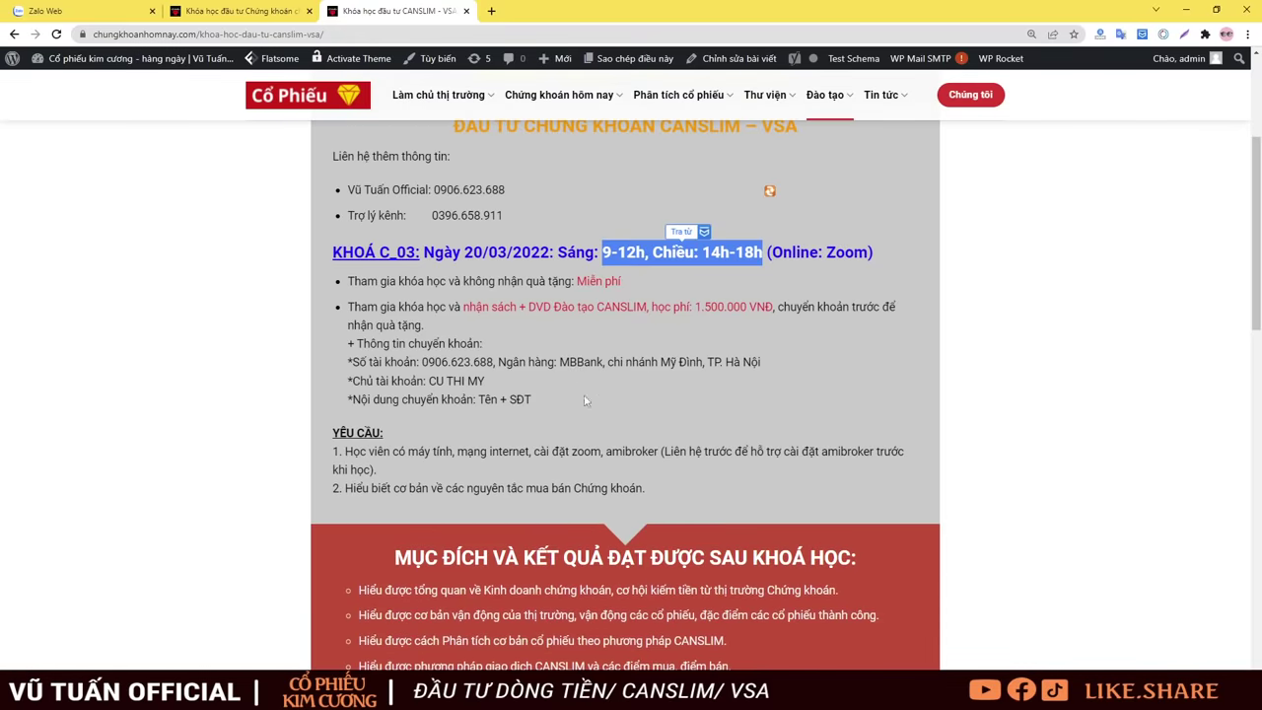
{"action": "scroll", "coordinate": [585, 401], "scroll_direction": "down", "scroll_amount": 3}
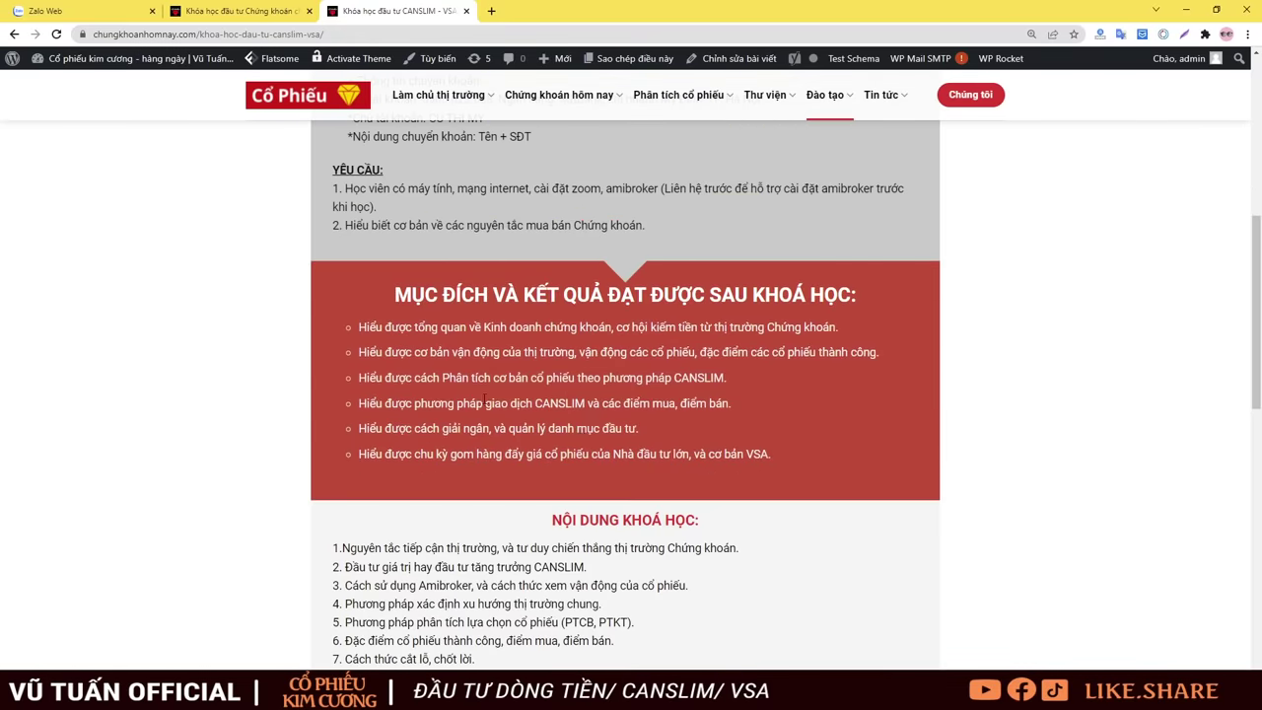
{"action": "scroll", "coordinate": [484, 398], "scroll_direction": "down", "scroll_amount": 4}
{"action": "scroll", "coordinate": [491, 326], "scroll_direction": "up", "scroll_amount": 1}
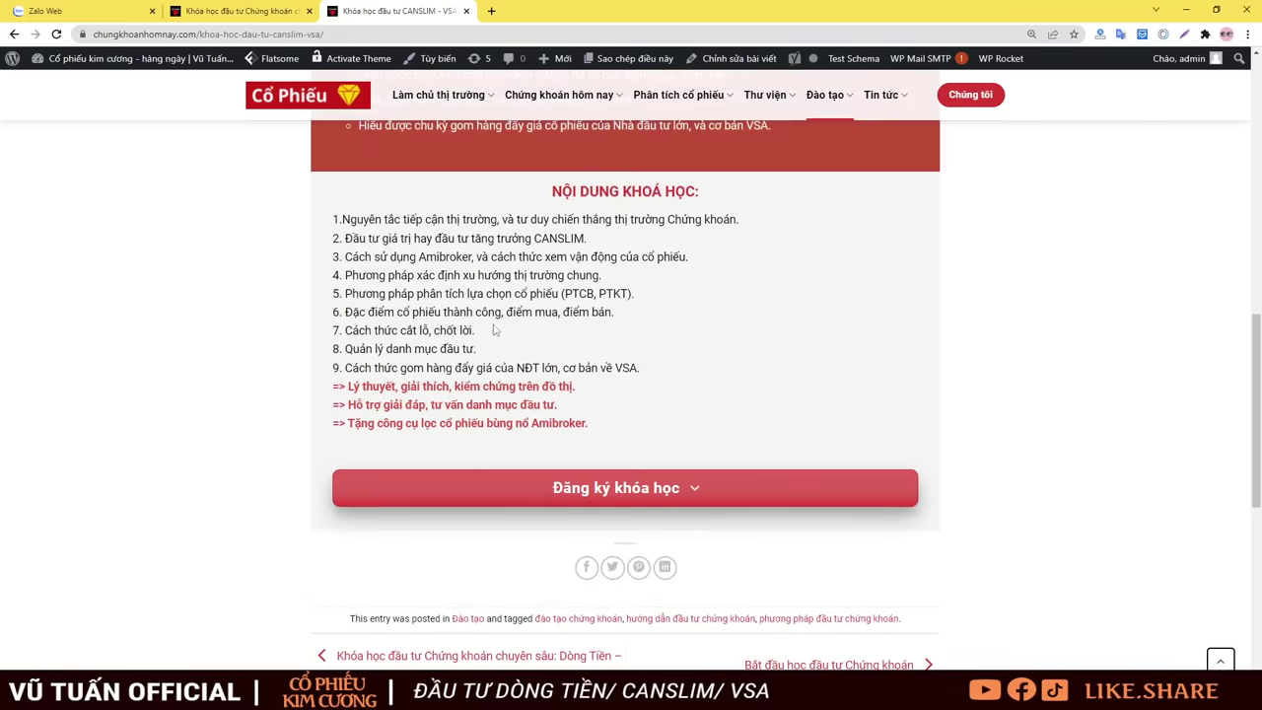
{"action": "left_click_drag", "start_coordinate": [361, 212], "coordinate": [718, 437]}
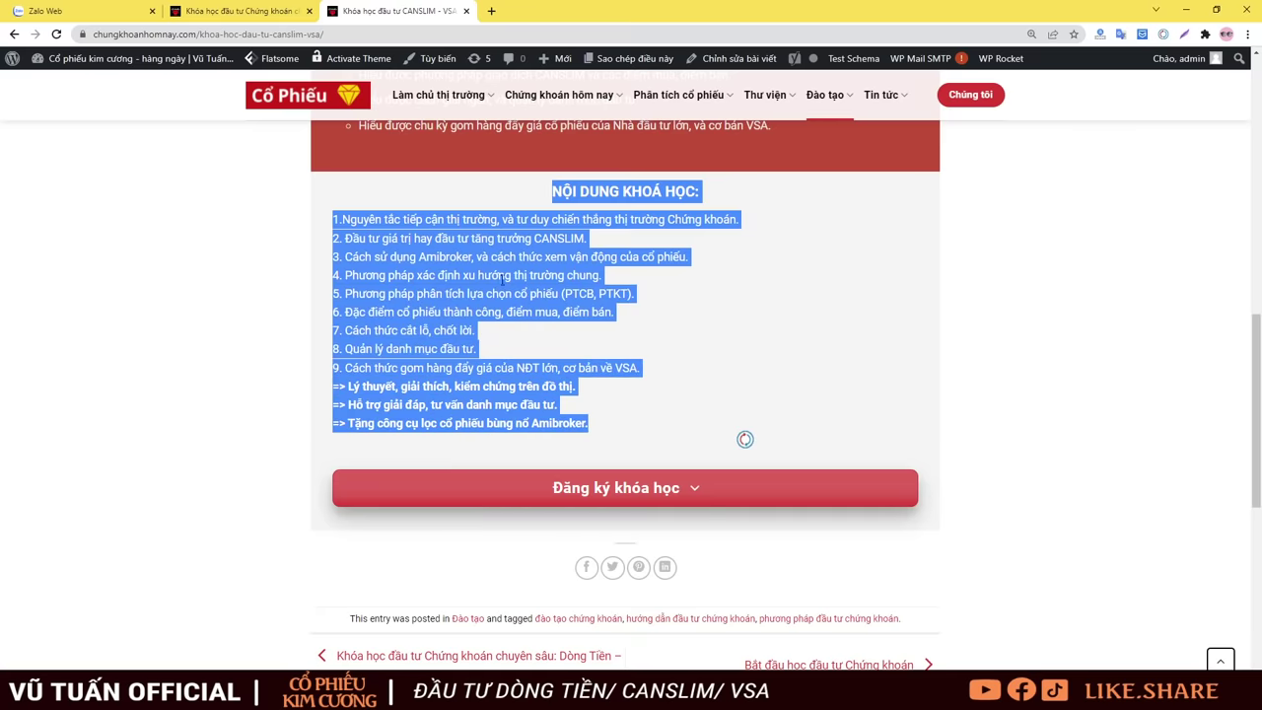
{"action": "left_click", "coordinate": [582, 301]}
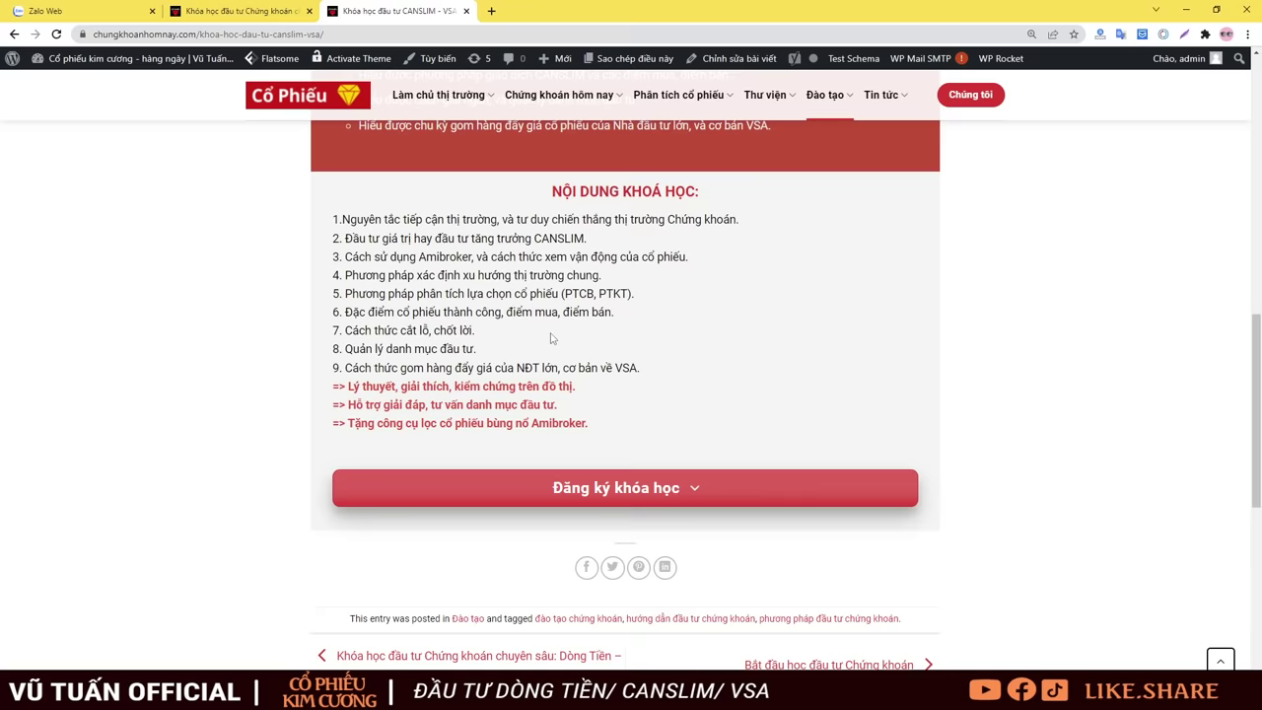
{"action": "left_click_drag", "start_coordinate": [451, 215], "coordinate": [711, 421]}
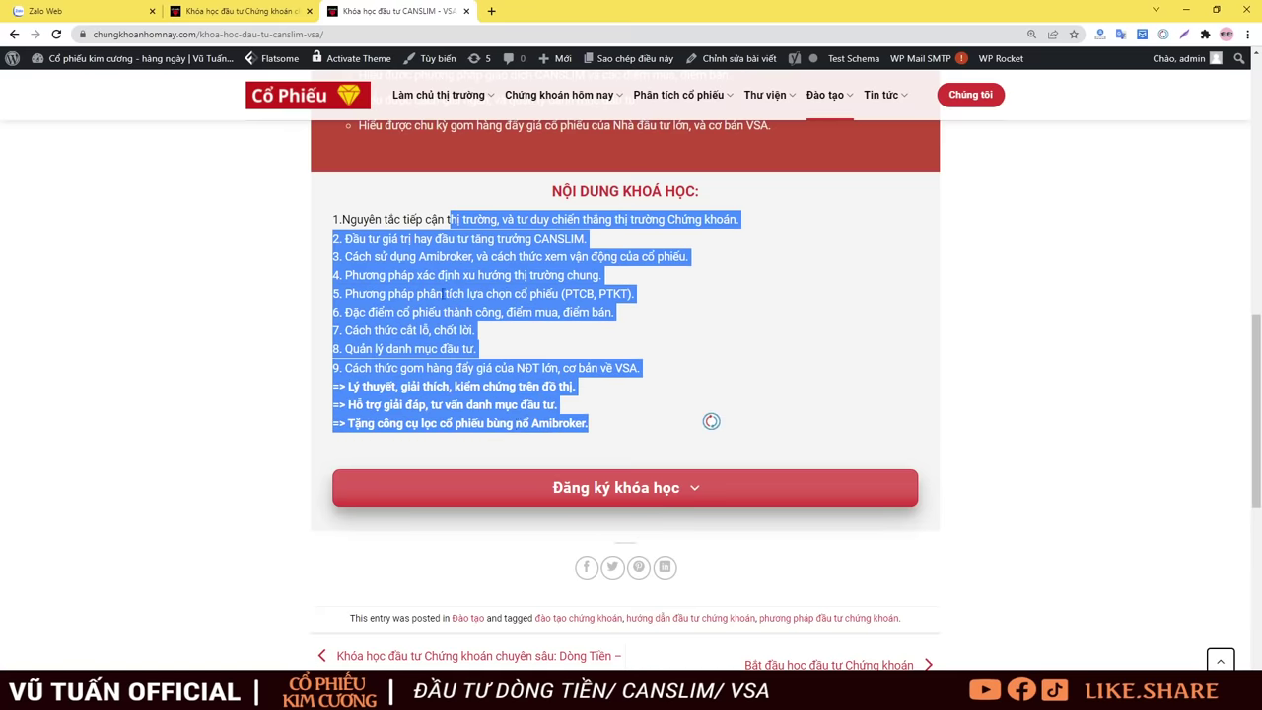
{"action": "left_click", "coordinate": [418, 236]}
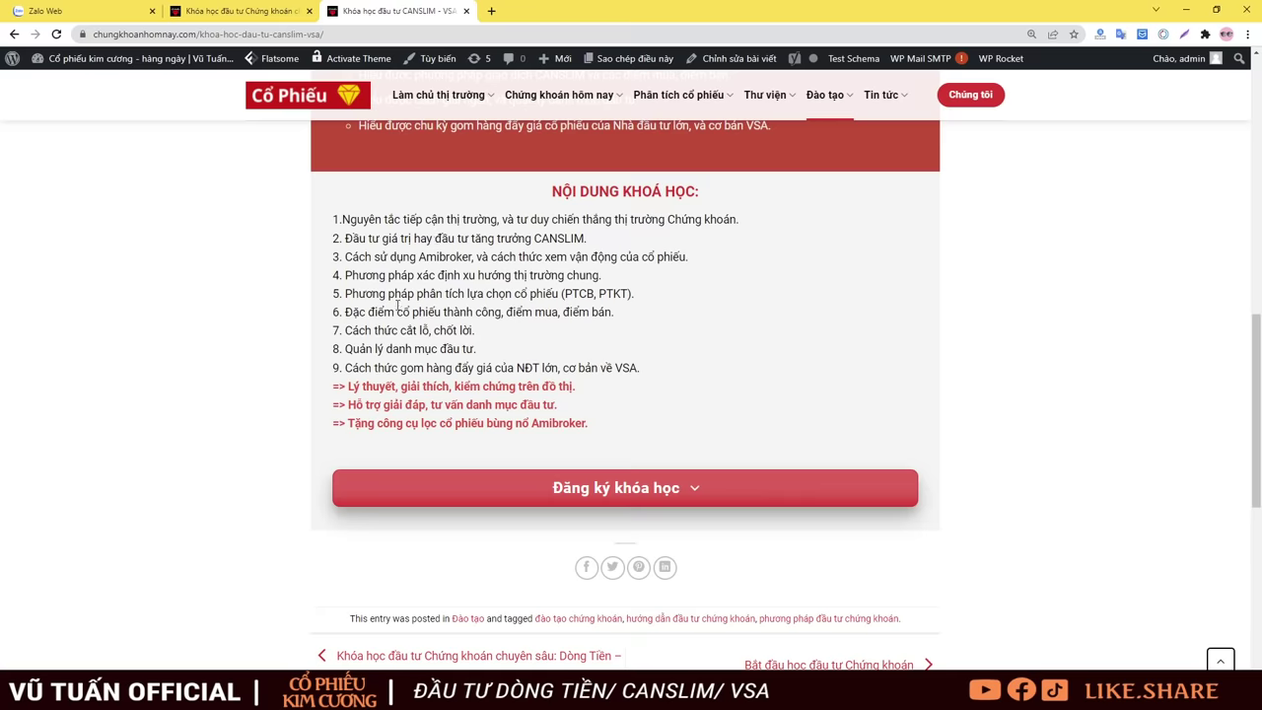
{"action": "left_click_drag", "start_coordinate": [390, 302], "coordinate": [541, 372]}
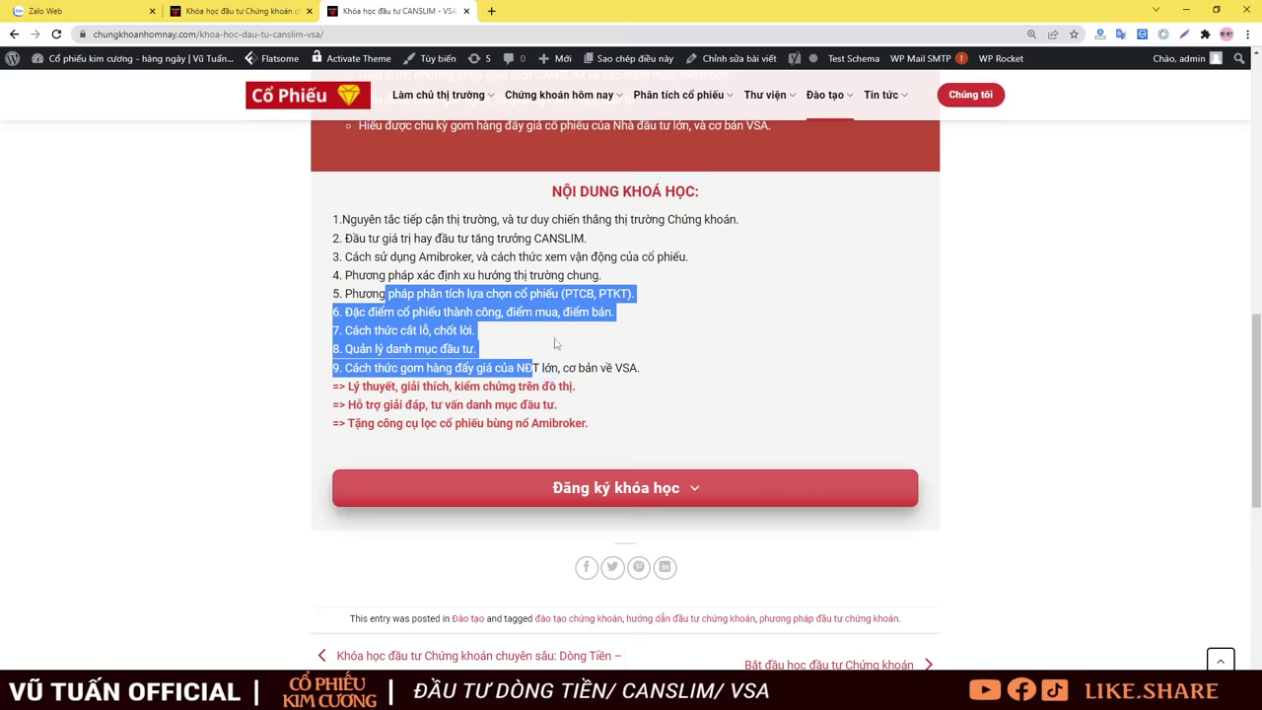
{"action": "left_click_drag", "start_coordinate": [660, 373], "coordinate": [498, 357]}
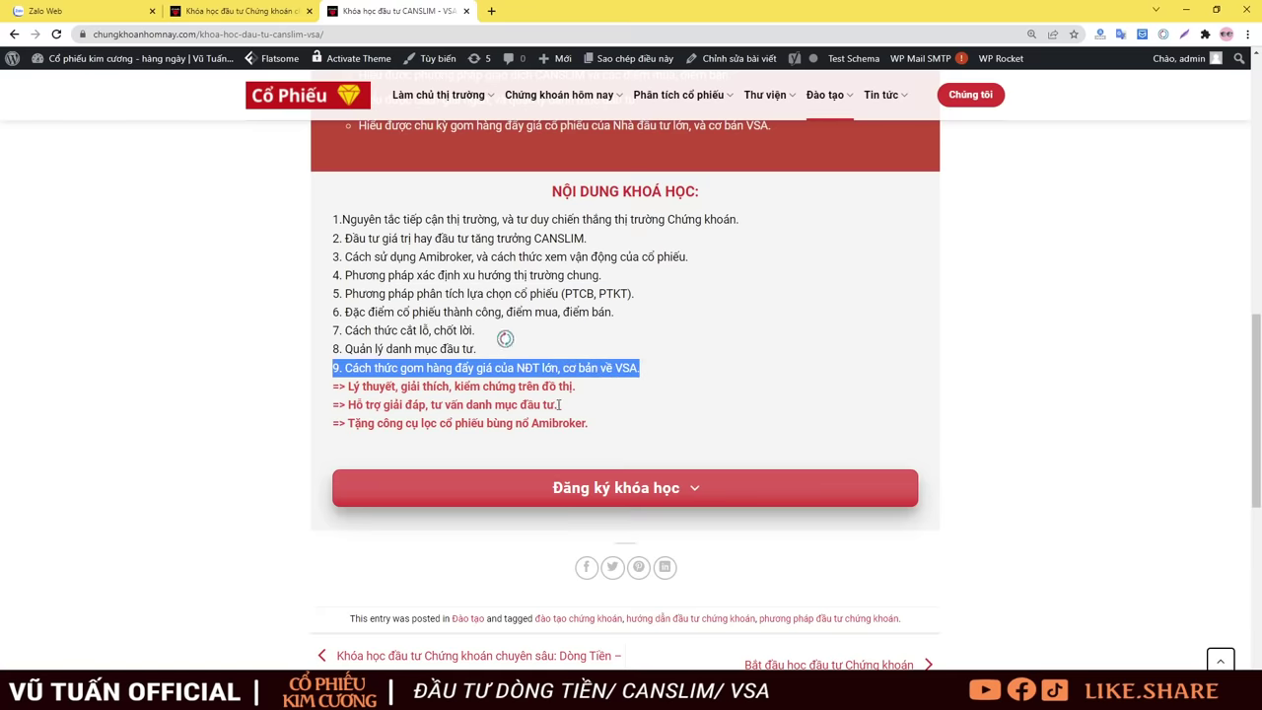
Review the CANSLIM – VSA course introduction again and glance at the advanced Dòng Tiền – CANSLIM – VSA course page.
{"action": "scroll", "coordinate": [649, 397], "scroll_direction": "up", "scroll_amount": 5}
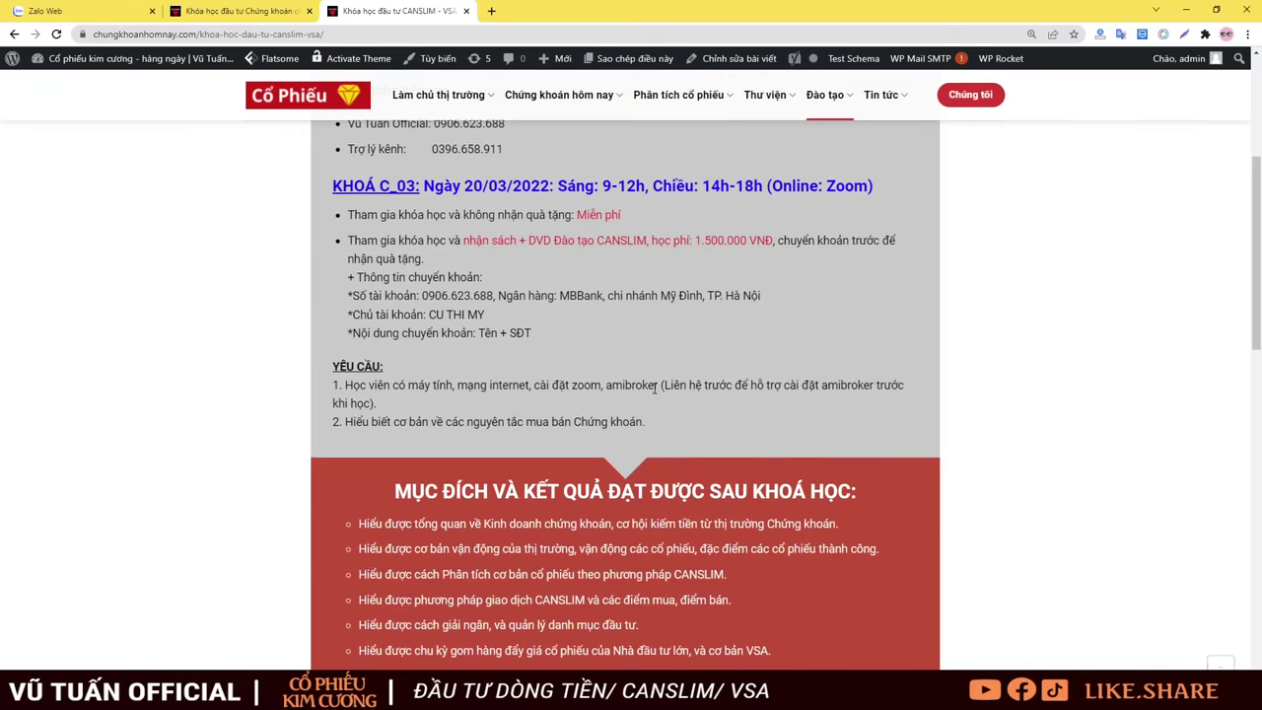
{"action": "scroll", "coordinate": [647, 396], "scroll_direction": "up", "scroll_amount": 3}
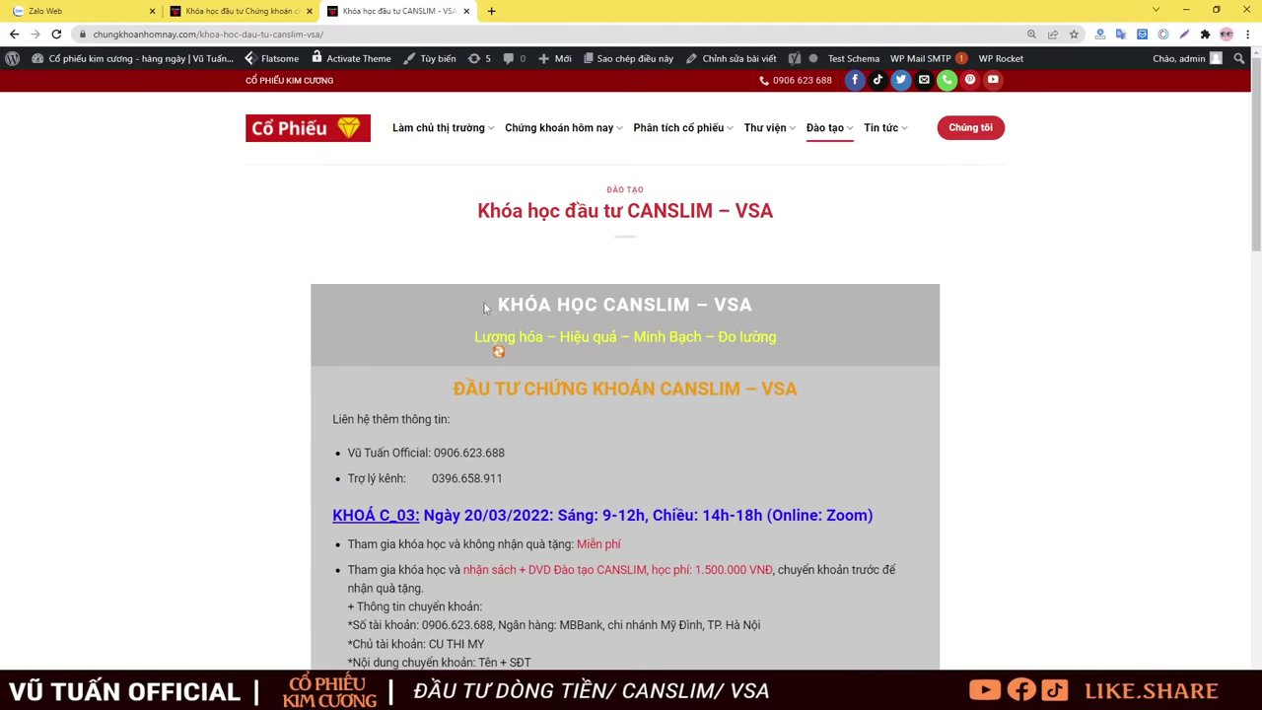
{"action": "key", "text": "ctrl+shift+Tab"}
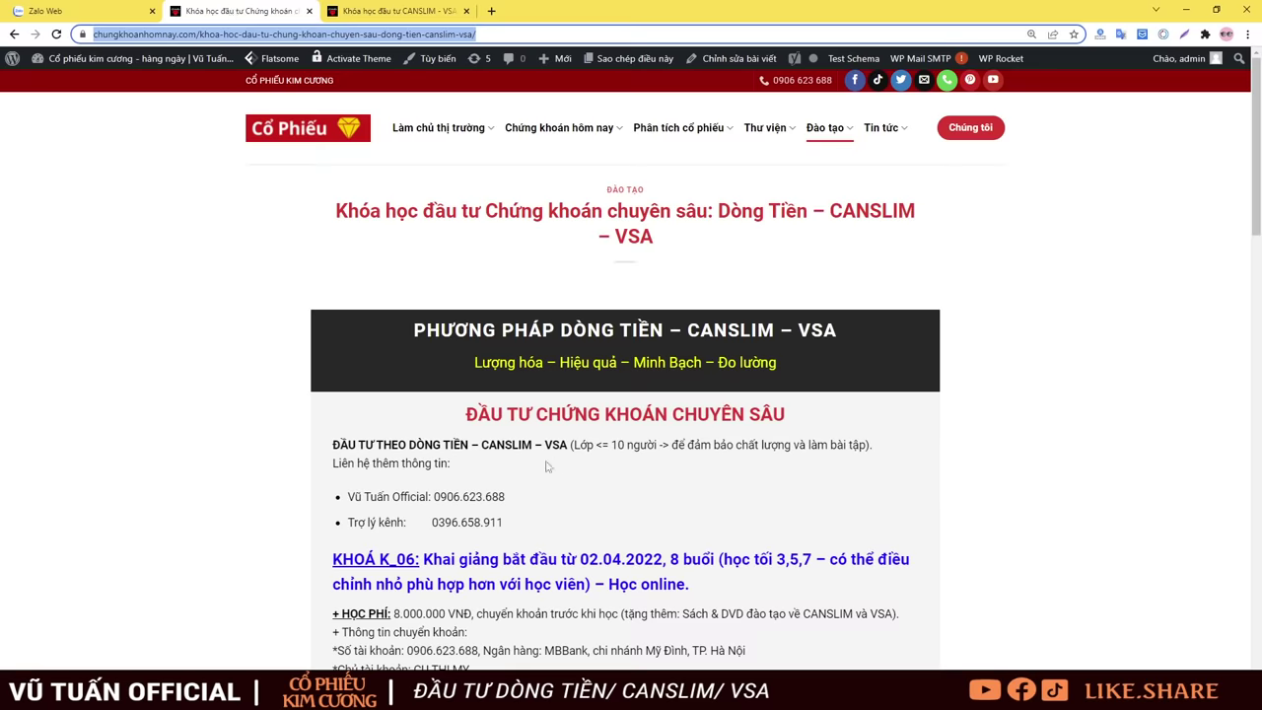
{"action": "scroll", "coordinate": [548, 466], "scroll_direction": "down", "scroll_amount": 2}
{"action": "key", "text": "ctrl+Tab"}
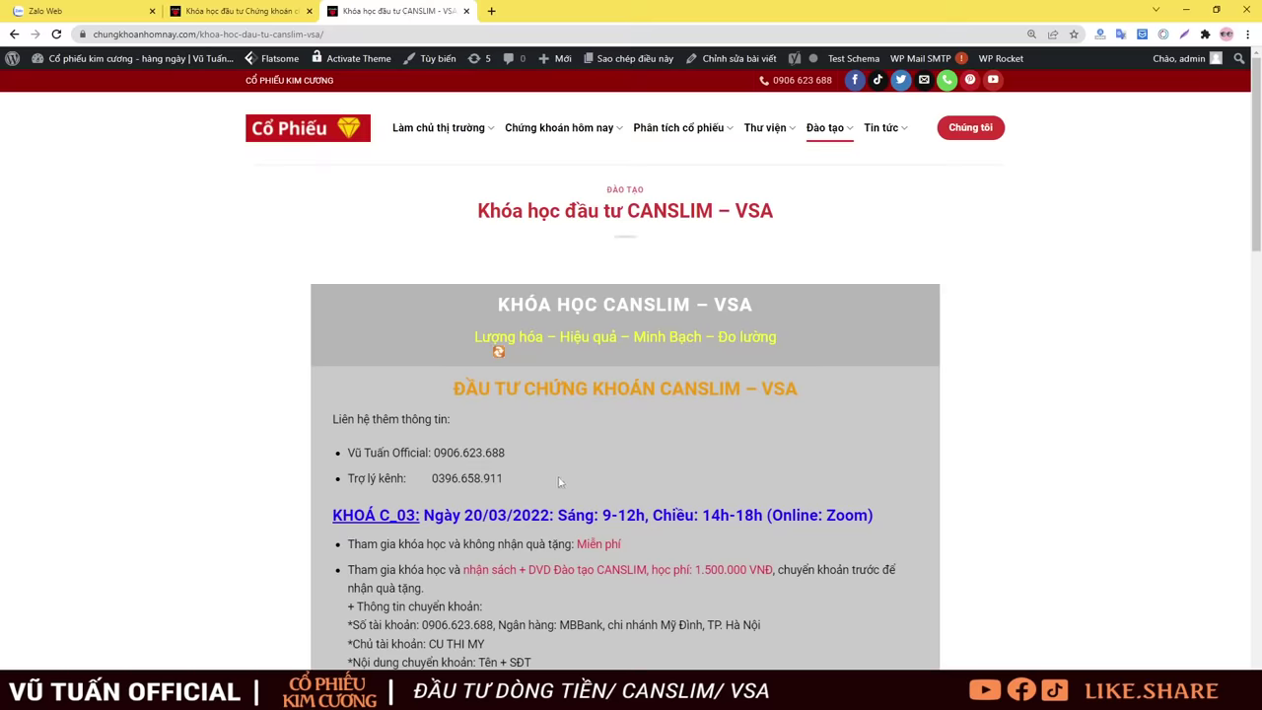
{"action": "scroll", "coordinate": [514, 428], "scroll_direction": "down", "scroll_amount": 1}
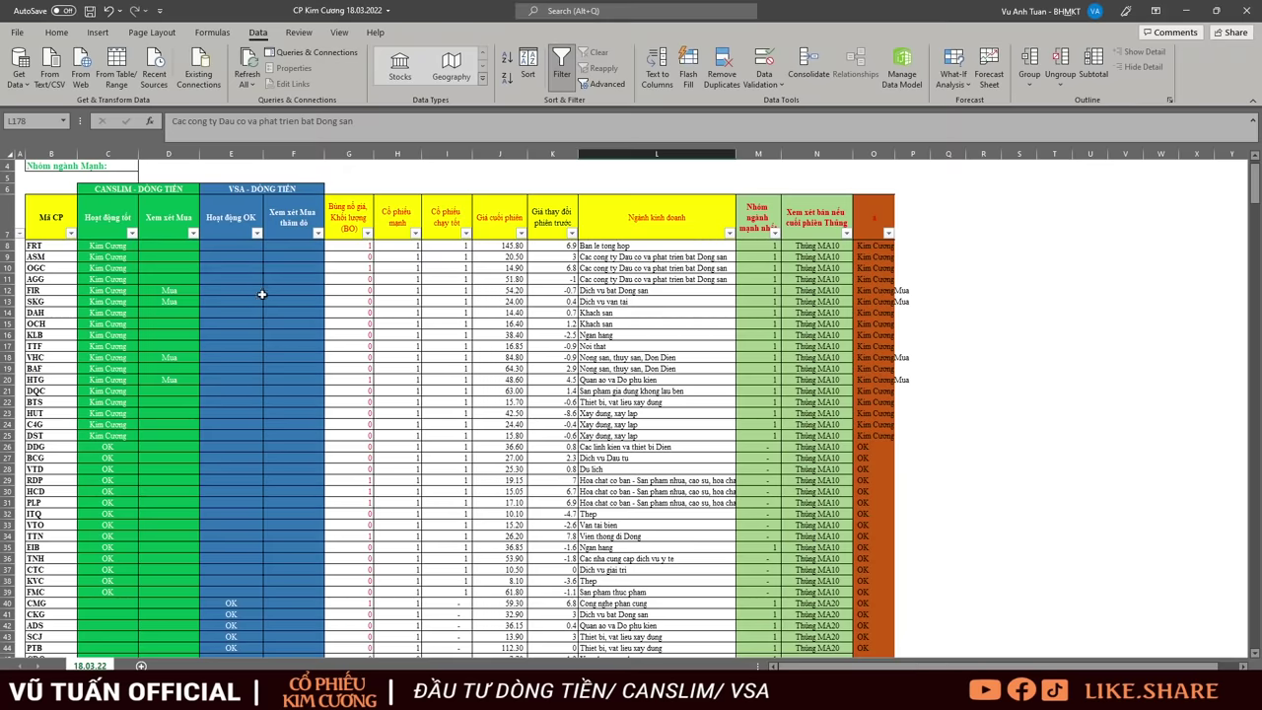
Return to the CP Kim Cương workbook and highlight the stock table, including its CANSLIM and VSA columns, for review.
{"action": "left_click_drag", "start_coordinate": [92, 207], "coordinate": [858, 574]}
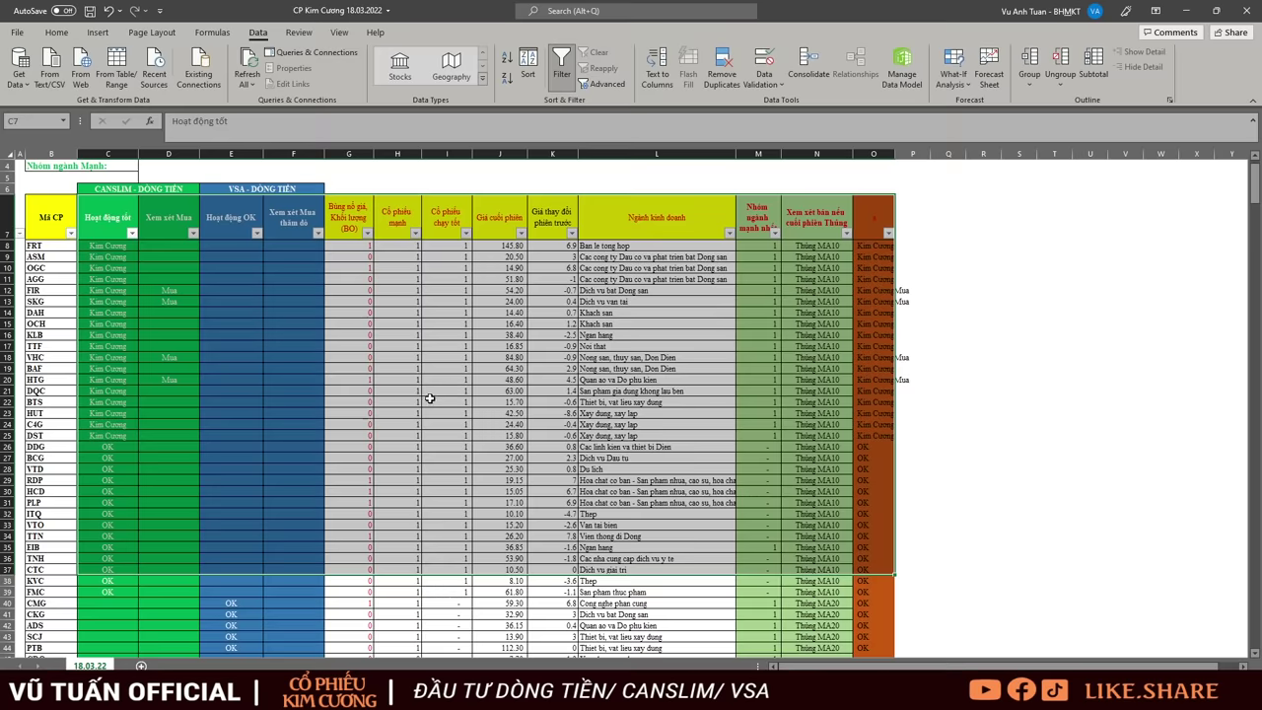
{"action": "scroll", "coordinate": [431, 395], "scroll_direction": "up", "scroll_amount": 1}
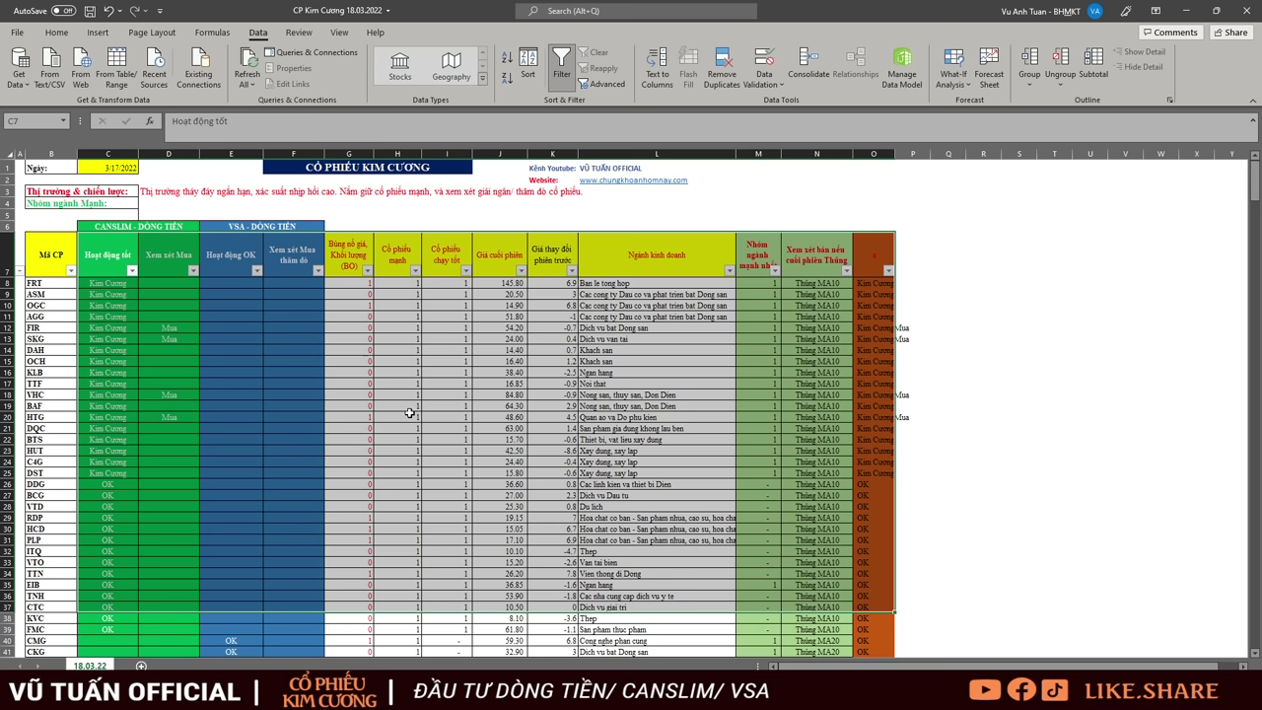
{"action": "scroll", "coordinate": [220, 374], "scroll_direction": "down", "scroll_amount": 4}
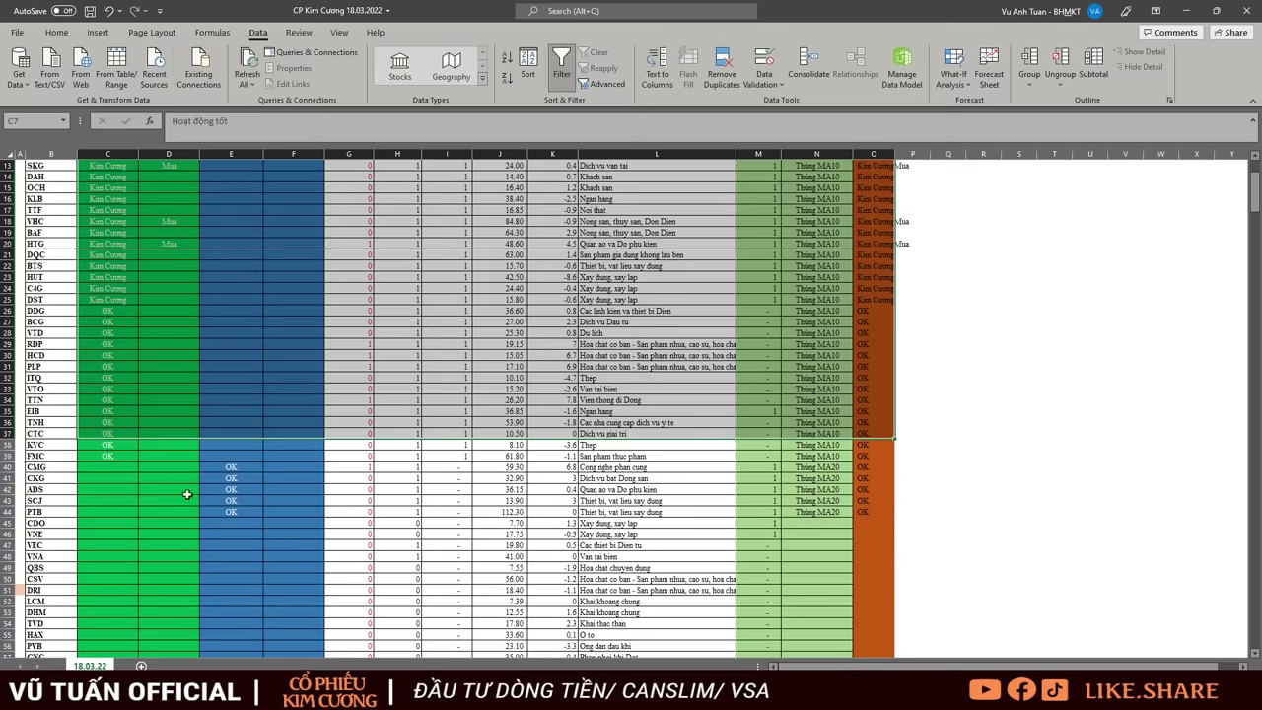
{"action": "scroll", "coordinate": [800, 448], "scroll_direction": "up", "scroll_amount": 4}
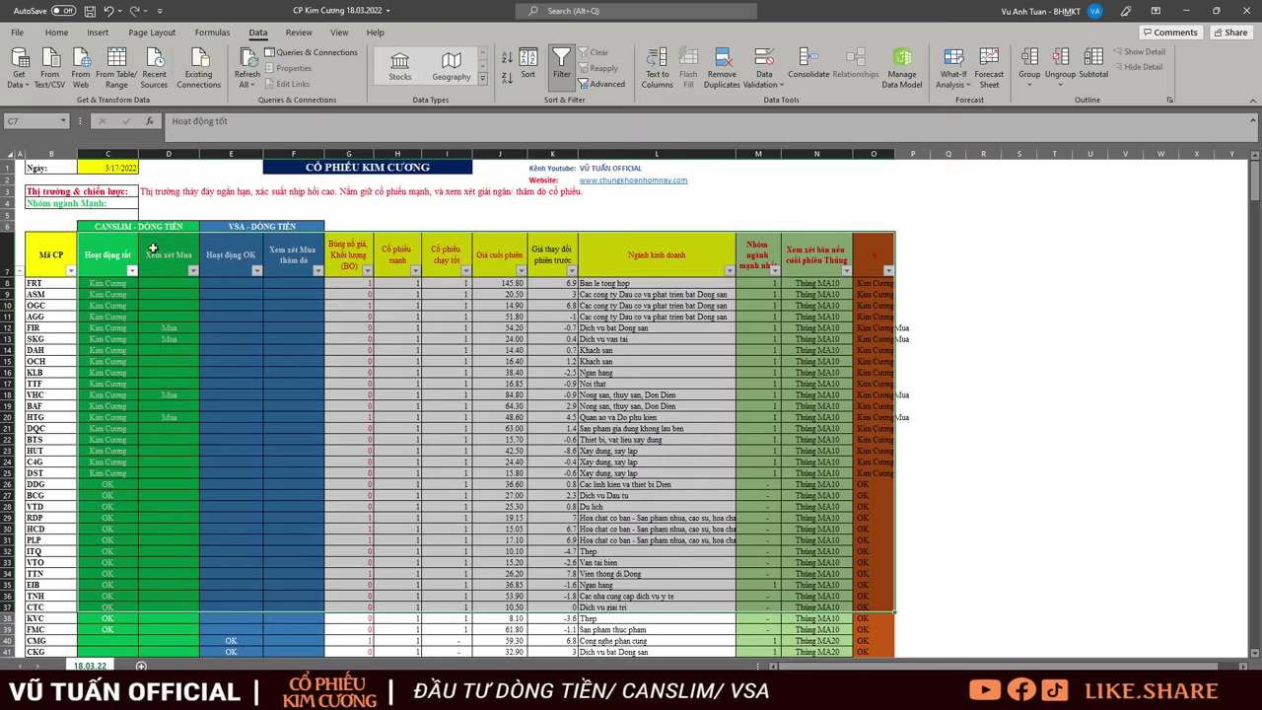
{"action": "left_click_drag", "start_coordinate": [120, 226], "coordinate": [301, 601]}
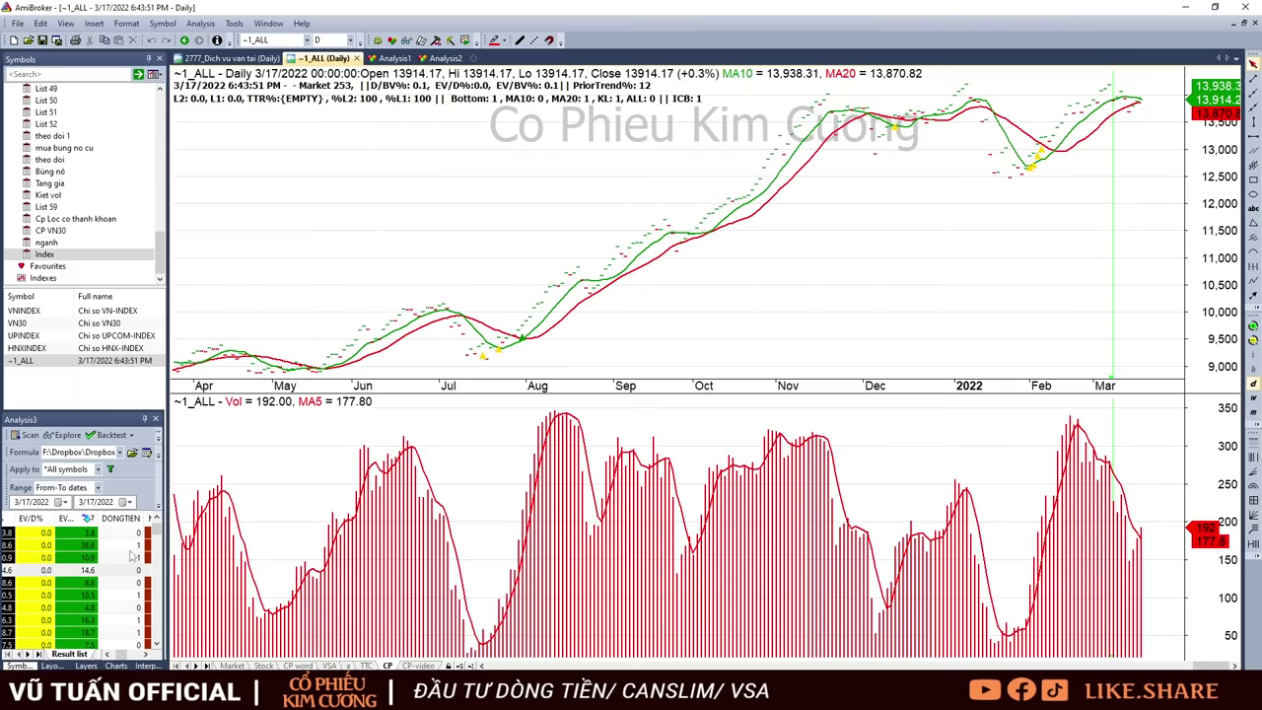
Switch to AmiBroker and reveal the Analysis3 result list with its first stocks and further criteria columns.
{"action": "left_click", "coordinate": [171, 578]}
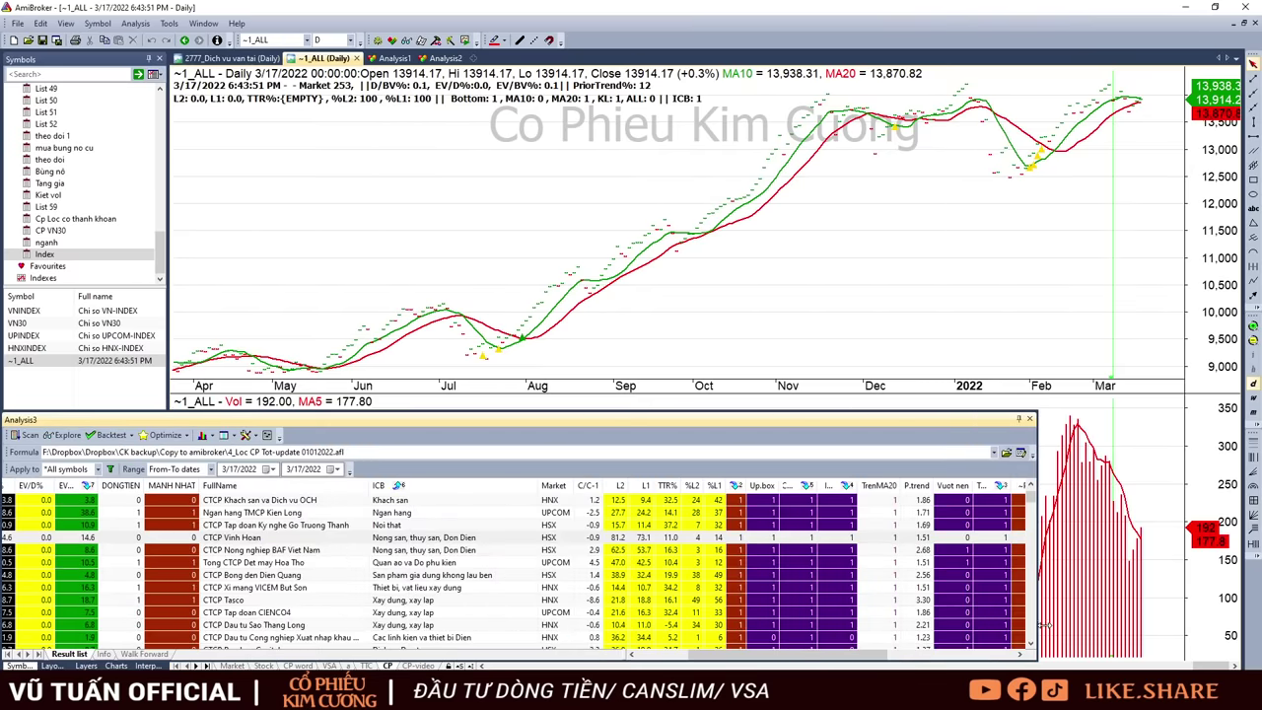
{"action": "left_click_drag", "start_coordinate": [775, 656], "coordinate": [809, 655]}
{"action": "scroll", "coordinate": [723, 542], "scroll_direction": "up", "scroll_amount": 3}
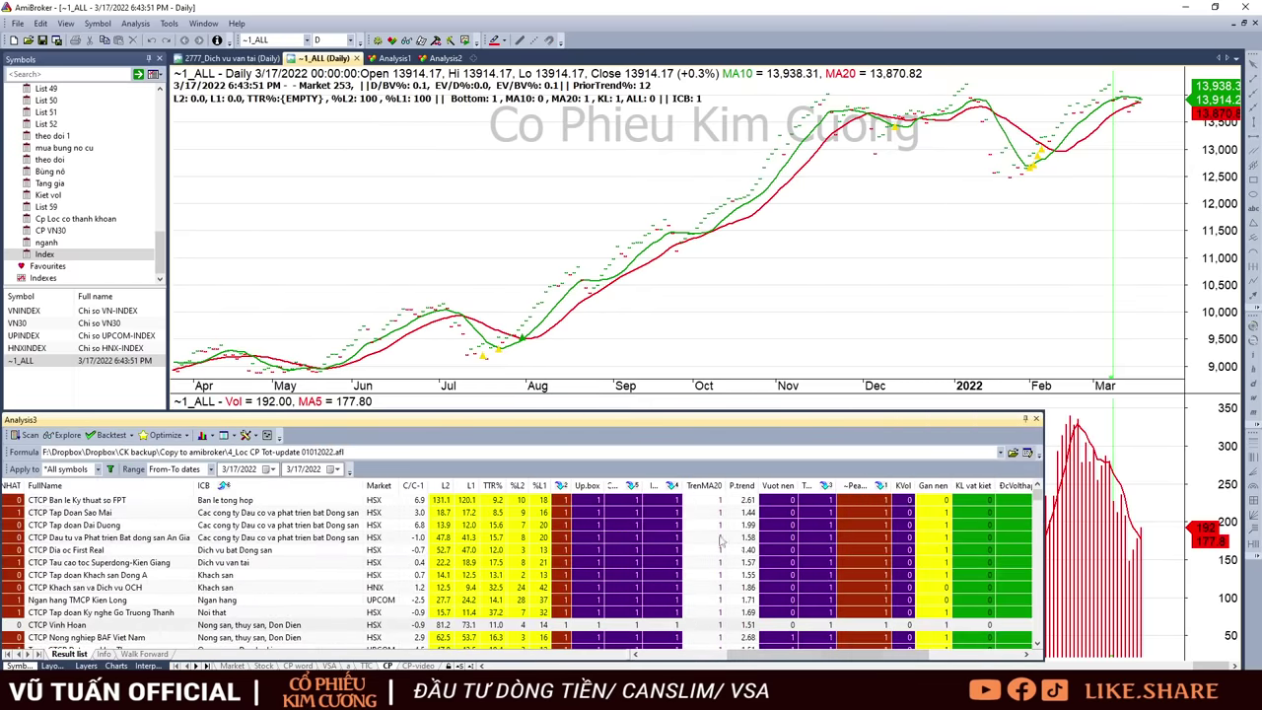
Display the charts of CTCP Ban le Ky thuat so FPT (FRT) and CTCP Tap Doan Sao Mai (ASM) from the results.
{"action": "left_click", "coordinate": [786, 504]}
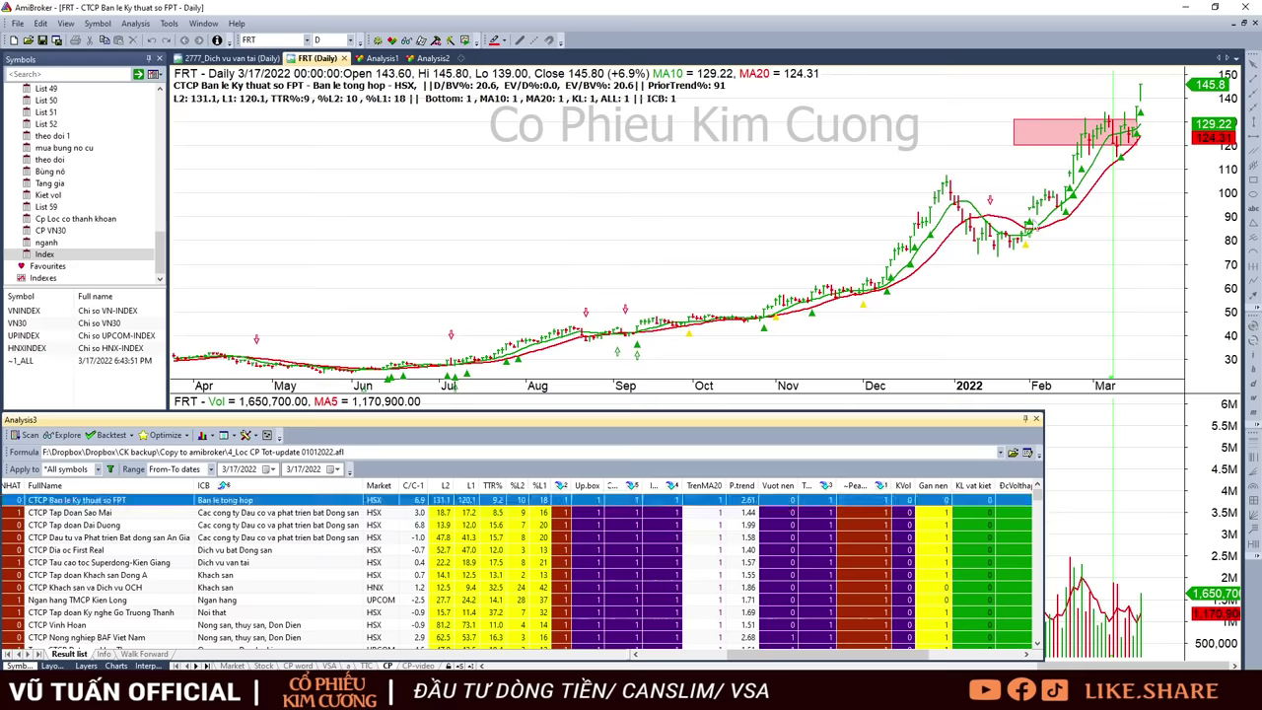
{"action": "left_click", "coordinate": [1142, 113]}
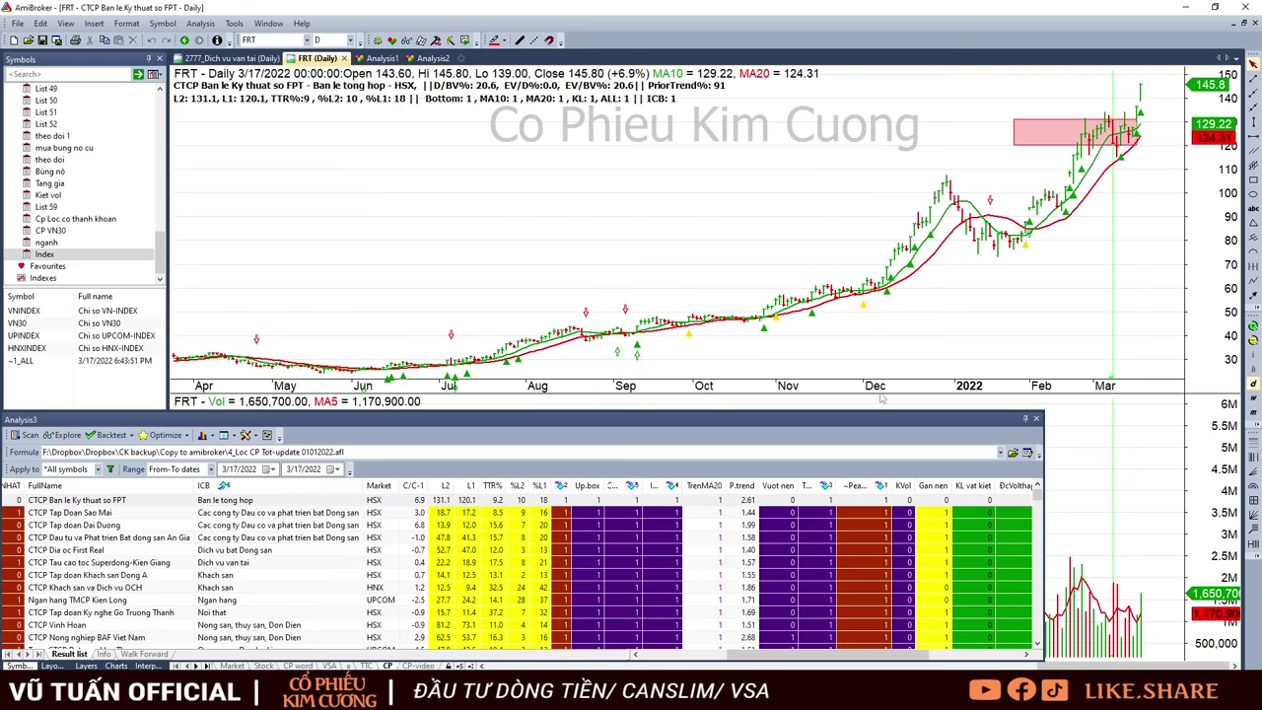
{"action": "left_click", "coordinate": [865, 526]}
{"action": "left_click", "coordinate": [857, 514]}
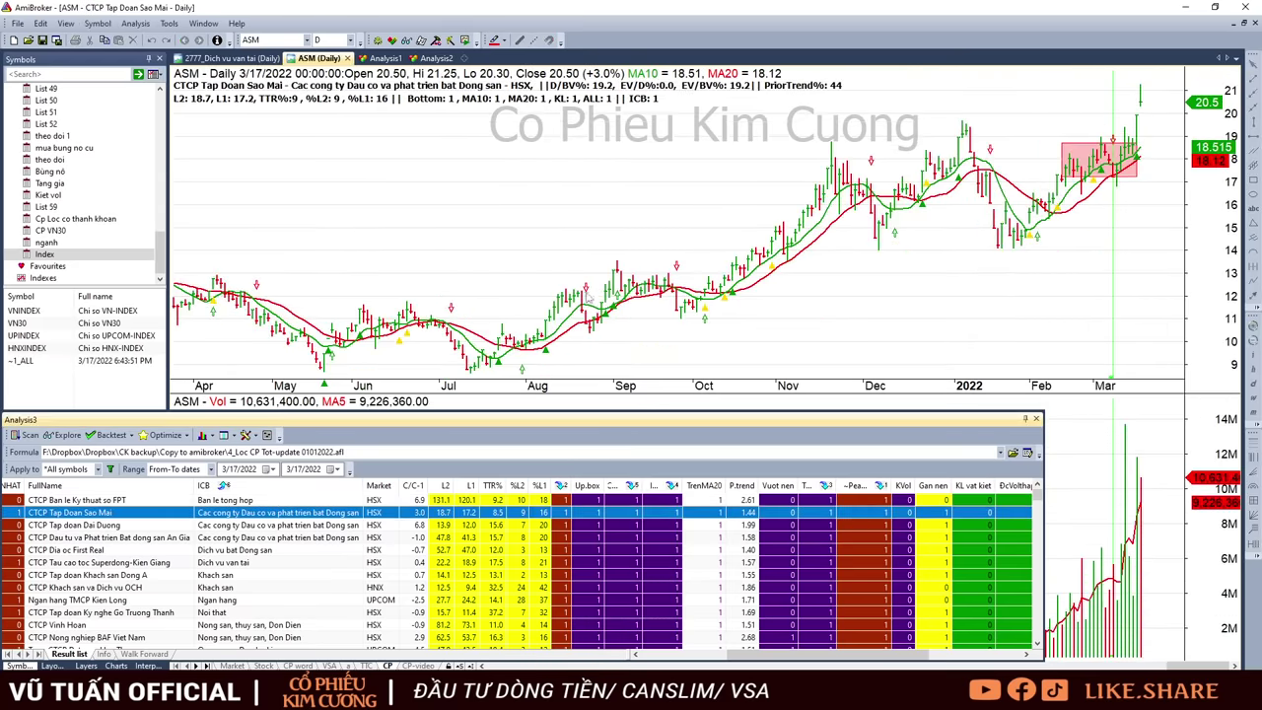
Inspect the latest ASM price bars for 3/16/2022 and 3/17/2022 on its daily chart.
{"action": "left_click", "coordinate": [1137, 119]}
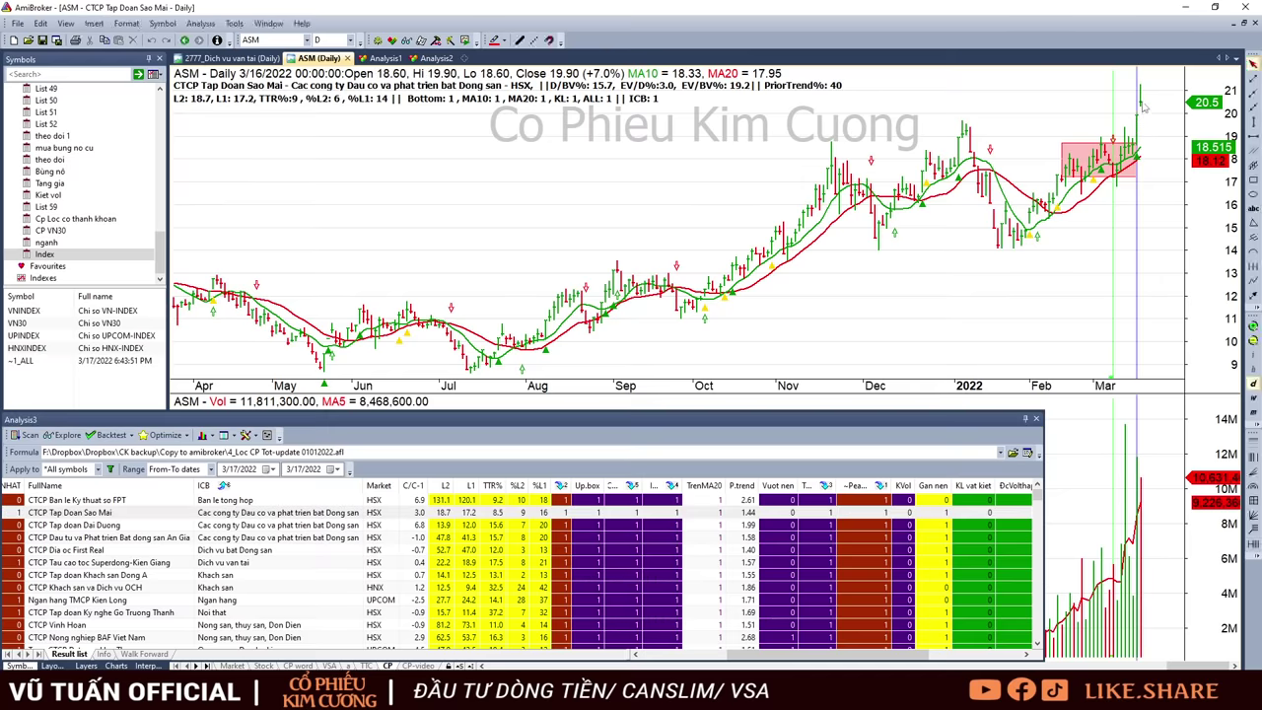
{"action": "left_click", "coordinate": [1142, 108]}
{"action": "left_click", "coordinate": [1139, 89]}
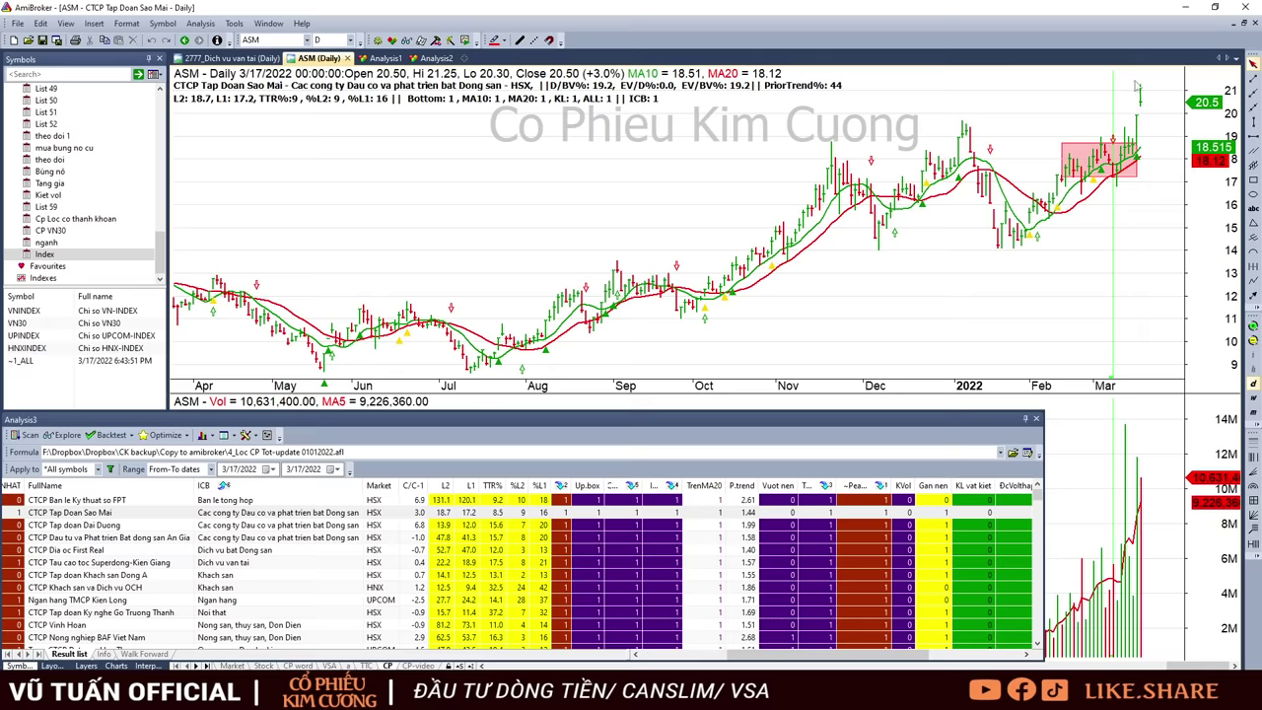
Display the charts of CTCP Tap doan Dai Duong (OGC), An Gia (AGG) and CTCP Dia oc First Real (FIR) from the results.
{"action": "left_click", "coordinate": [695, 526]}
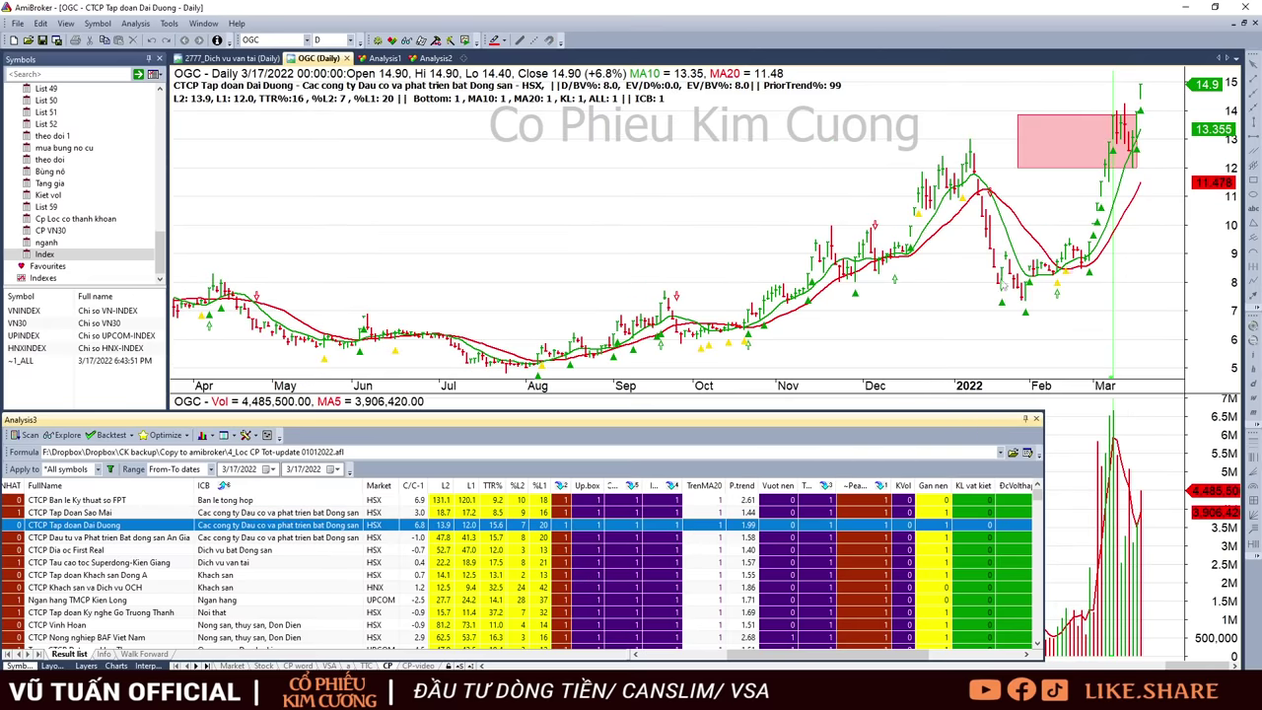
{"action": "key", "text": "Down"}
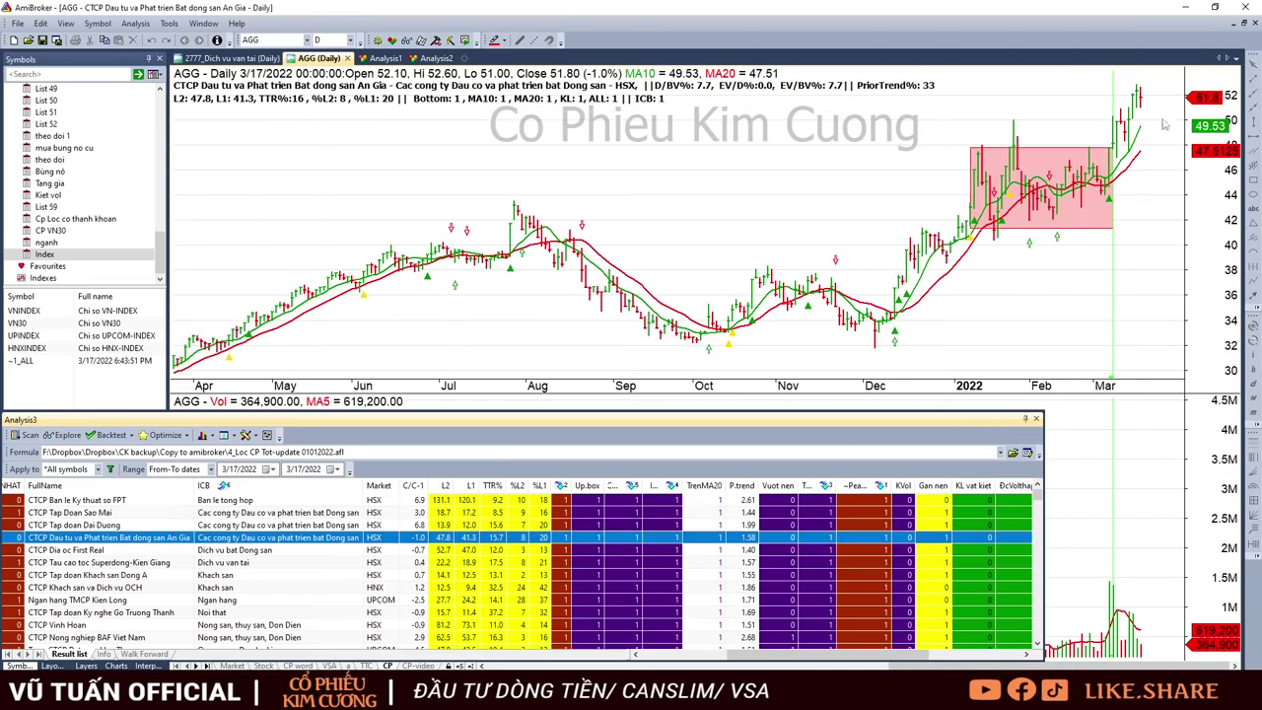
{"action": "key", "text": "Down"}
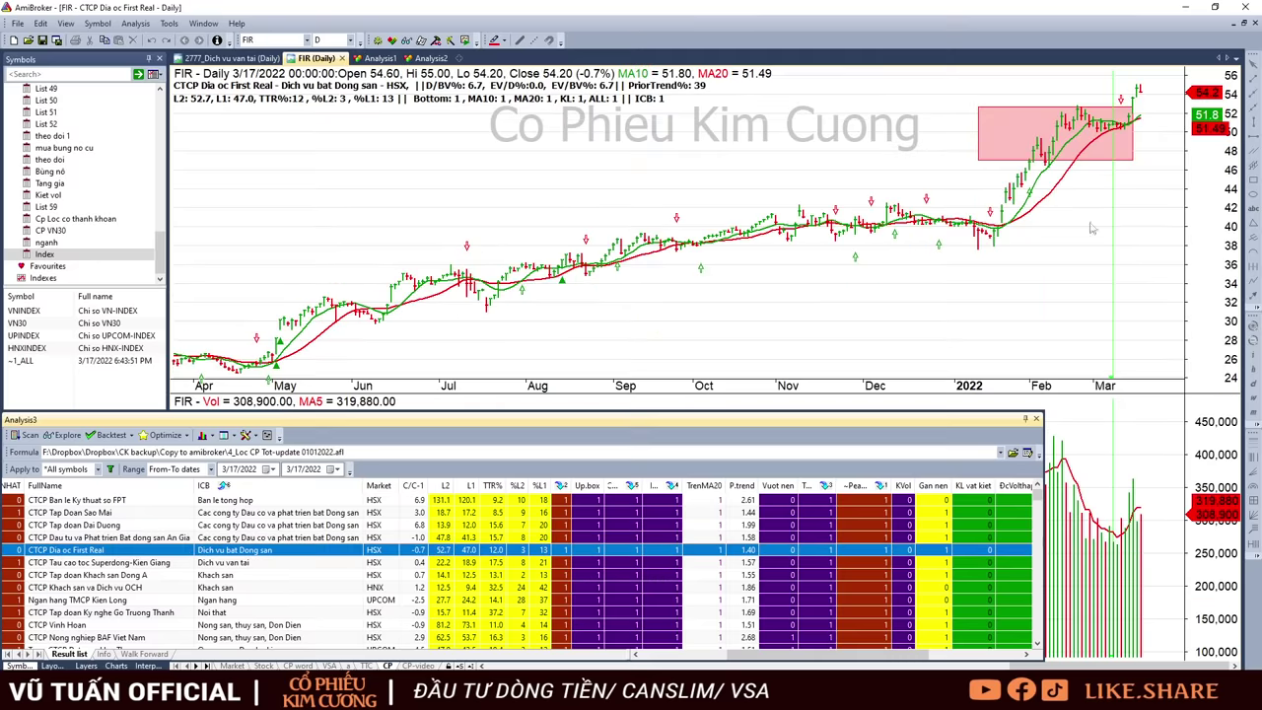
{"action": "left_click", "coordinate": [1139, 93]}
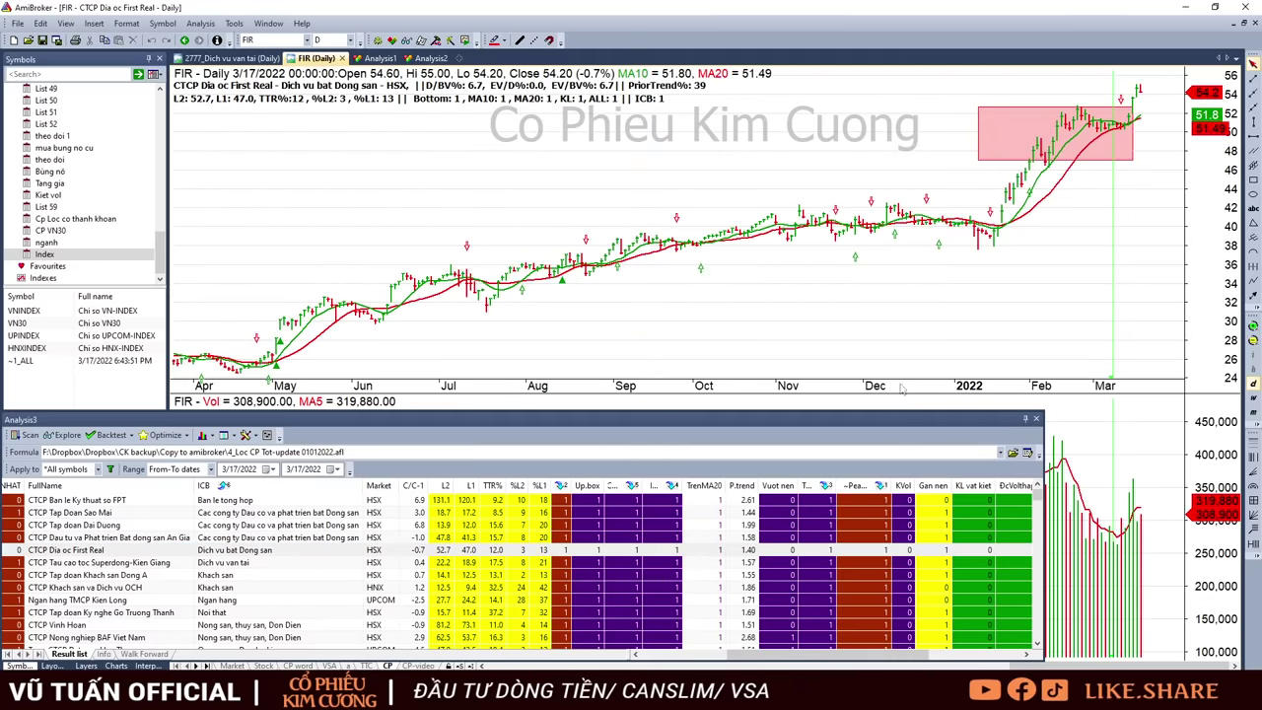
Go through the result charts of Superdong-Kien Giang (SKG), Khach san Dong A (DAH), OCH, Kien Long bank (KLB) and Go Truong Thanh (TTF).
{"action": "left_click", "coordinate": [689, 564]}
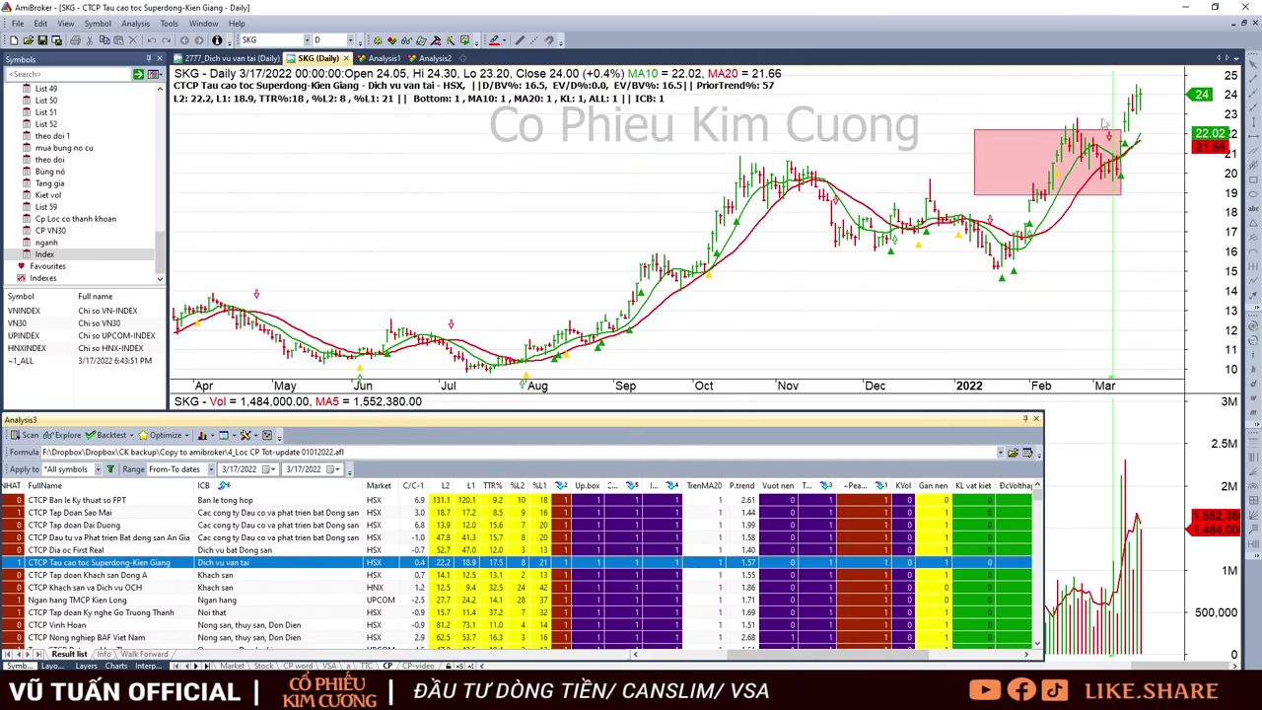
{"action": "key", "text": "Down"}
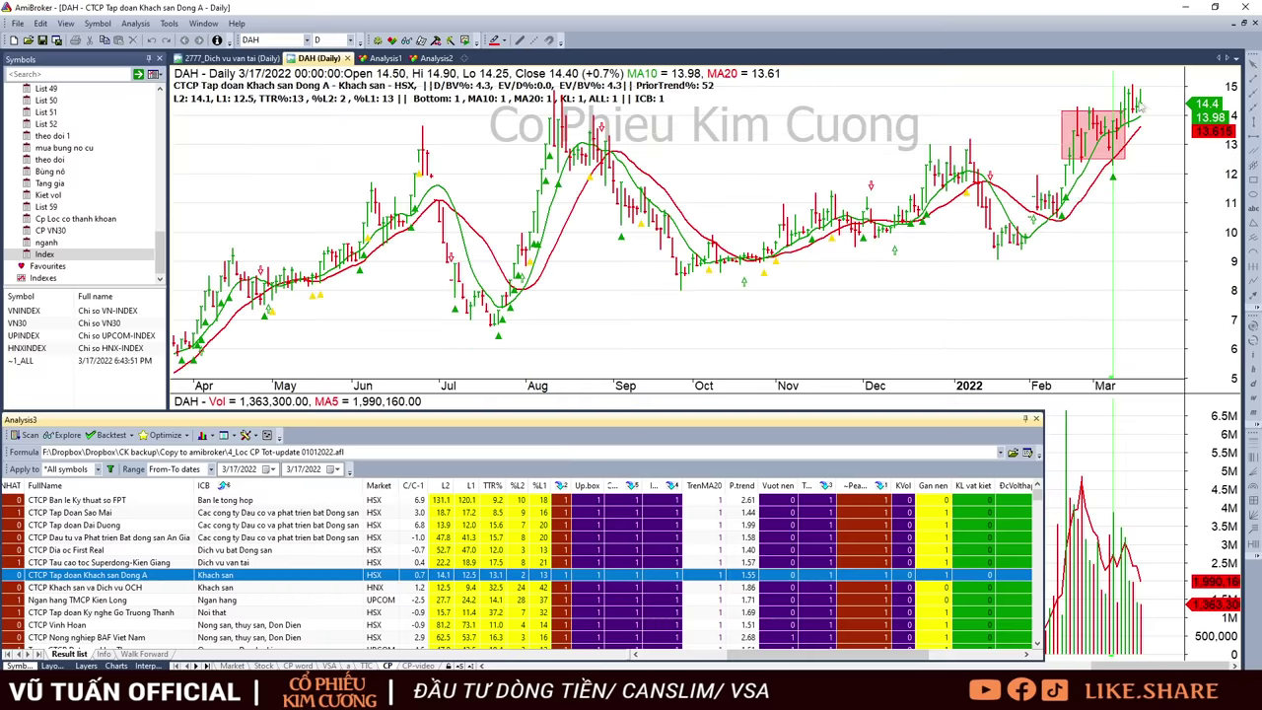
{"action": "key", "text": "Down"}
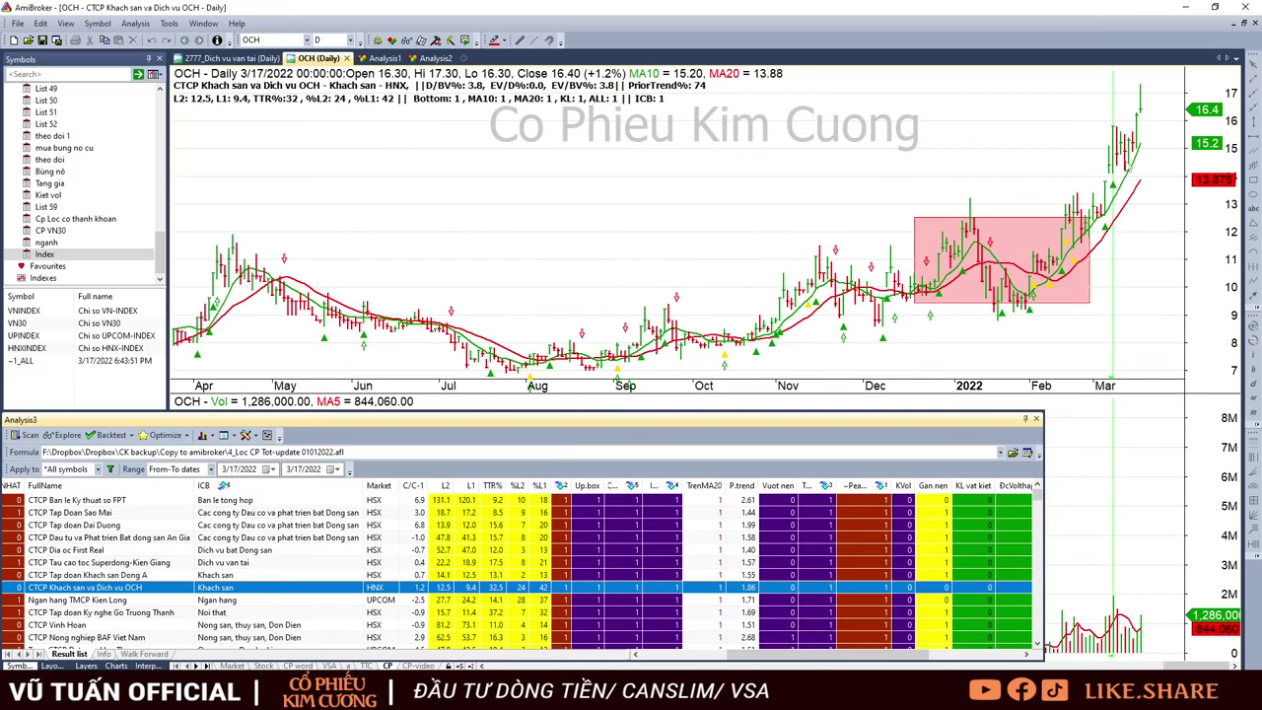
{"action": "key", "text": "Down"}
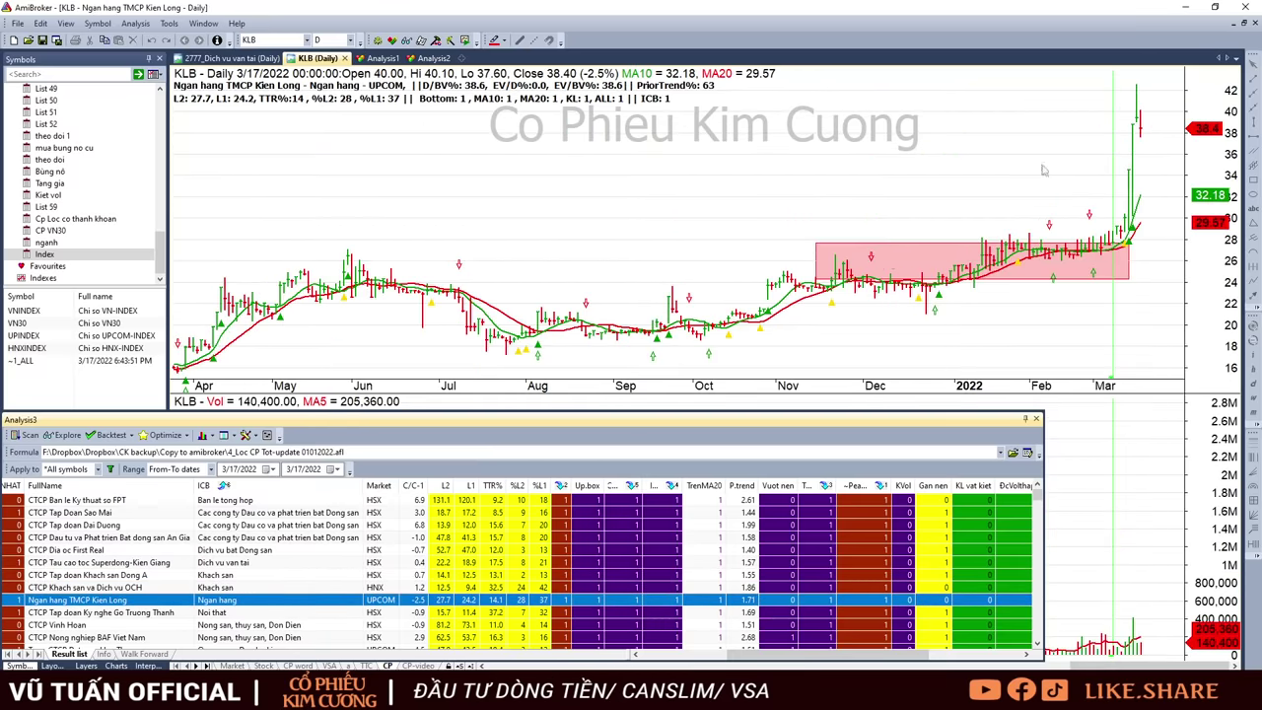
{"action": "key", "text": "Down"}
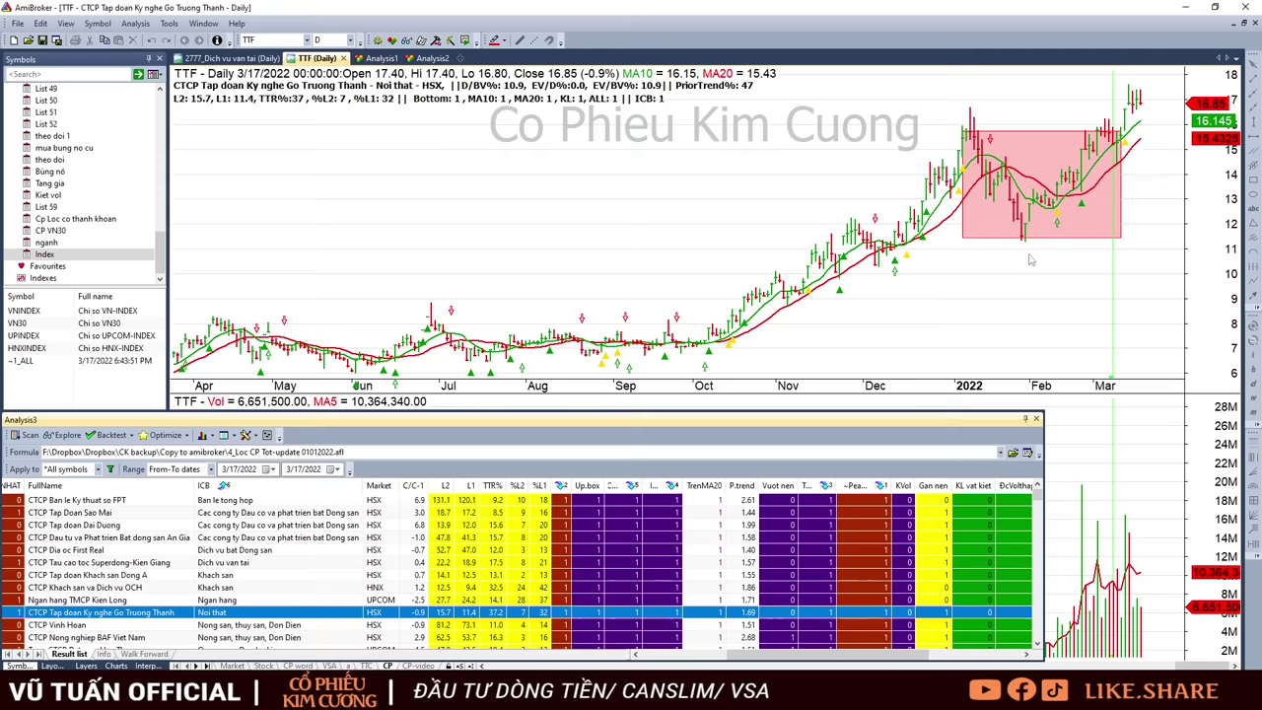
Display the chart of CTCP Vinh Hoan (VHC) and inspect its price bars for 2/7/2022 and 3/17/2022.
{"action": "key", "text": "Down"}
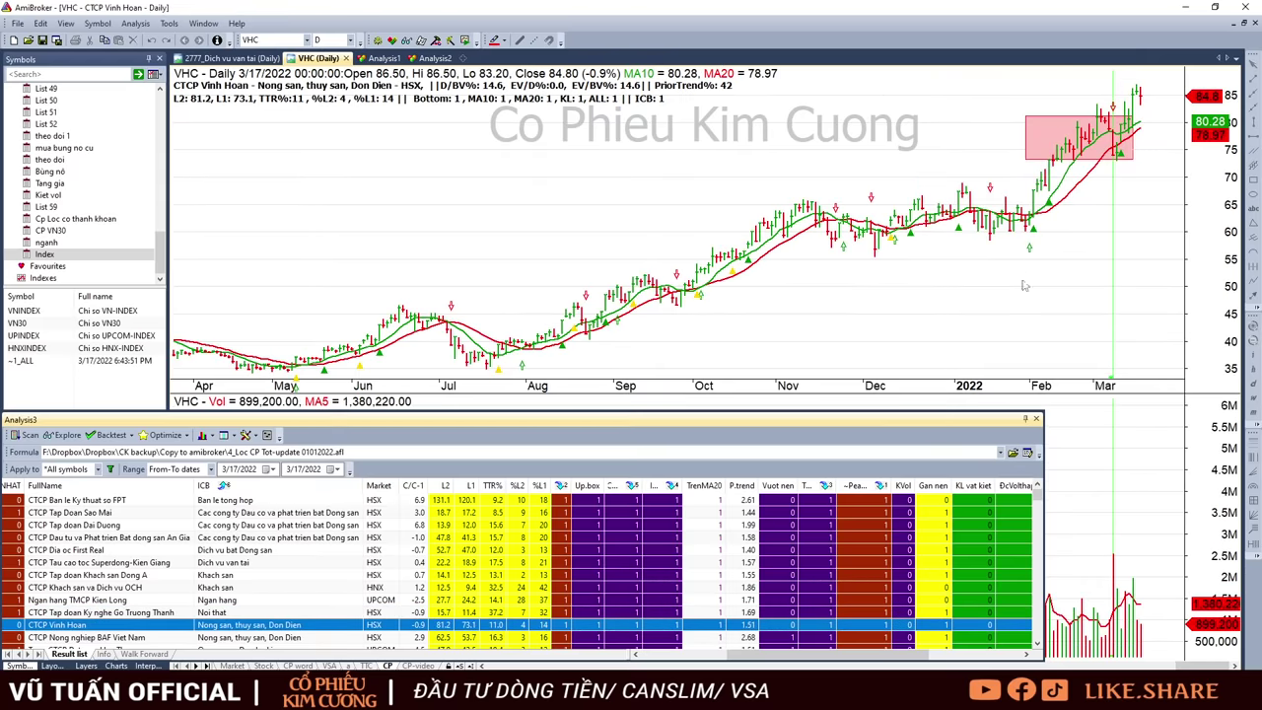
{"action": "left_click", "coordinate": [1147, 103]}
{"action": "left_click", "coordinate": [1033, 225]}
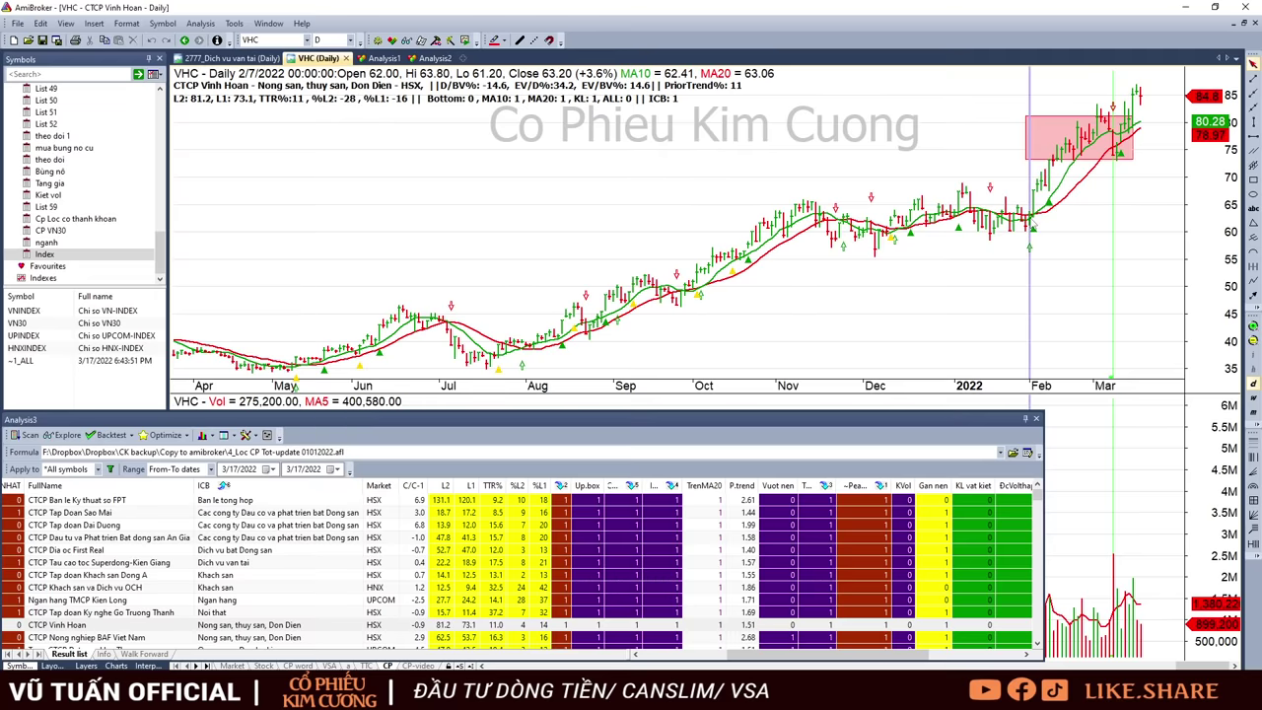
{"action": "left_click", "coordinate": [1174, 122]}
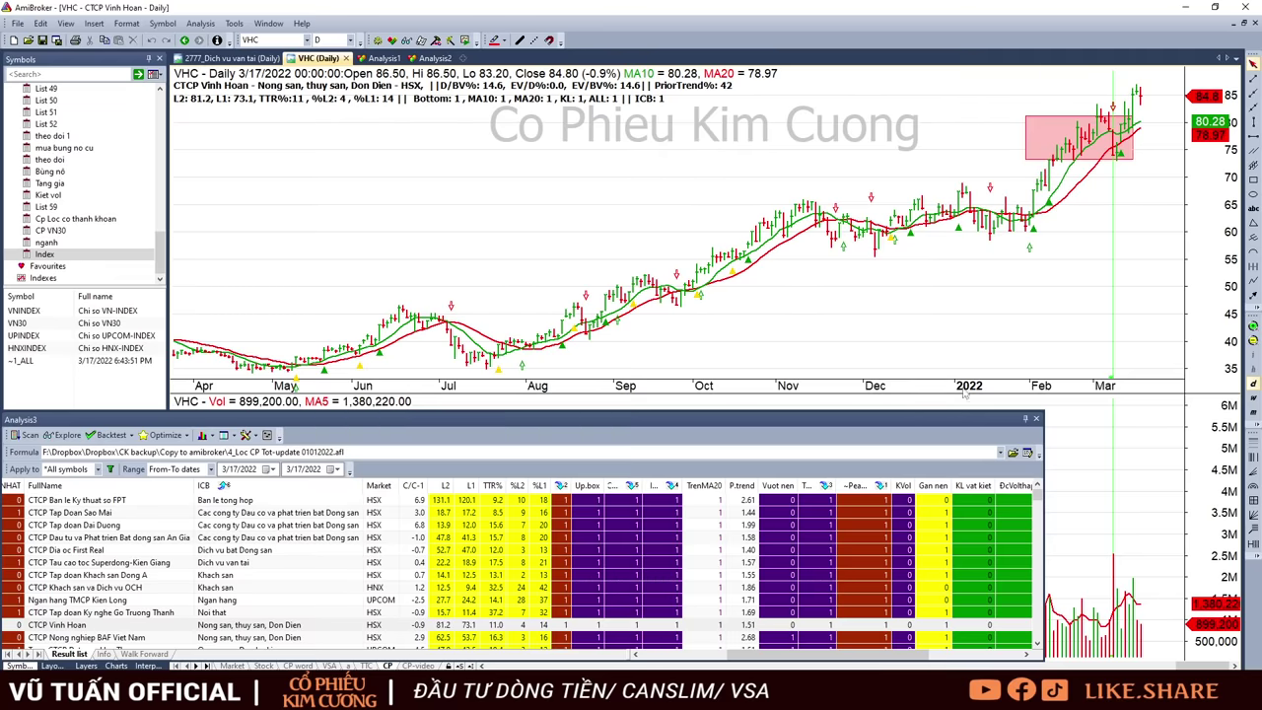
Display the charts of CTCP Nong nghiep BAF Viet Nam (BAF) and Tong CTCP Det may Hoa Tho (HTG) from the results.
{"action": "scroll", "coordinate": [631, 610], "scroll_direction": "down", "scroll_amount": 1}
{"action": "left_click", "coordinate": [664, 600]}
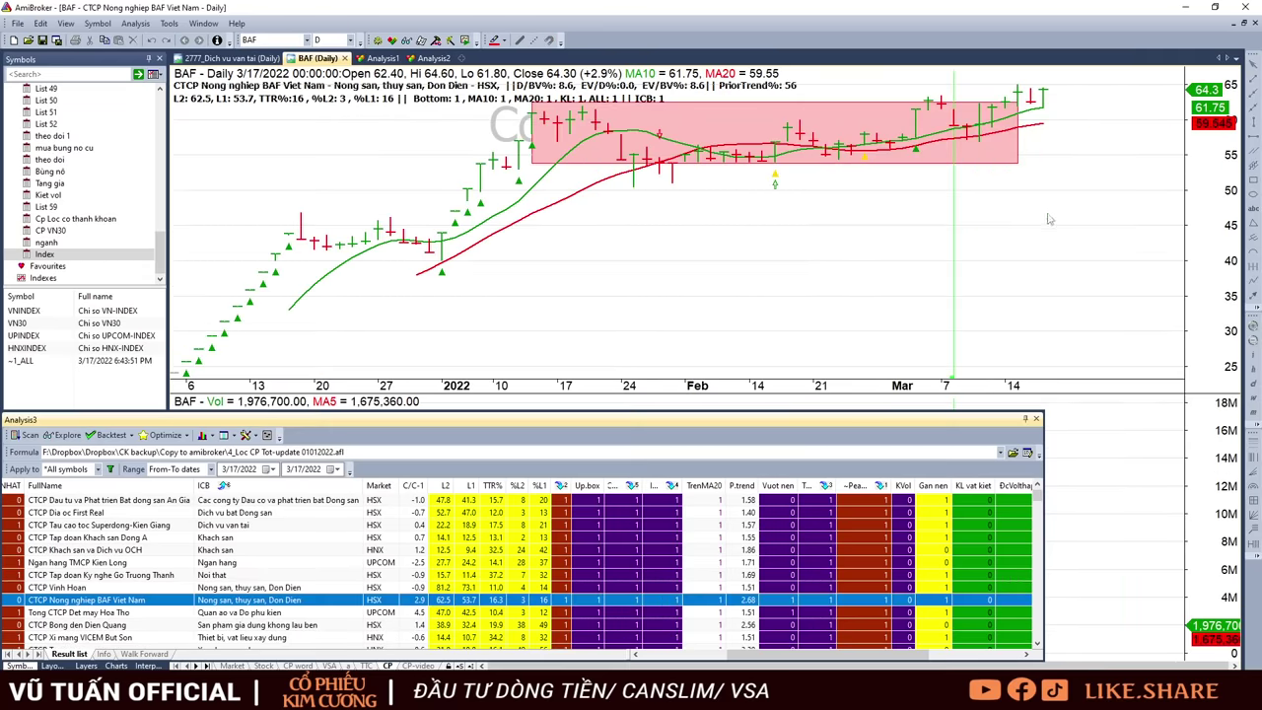
{"action": "key", "text": "Down"}
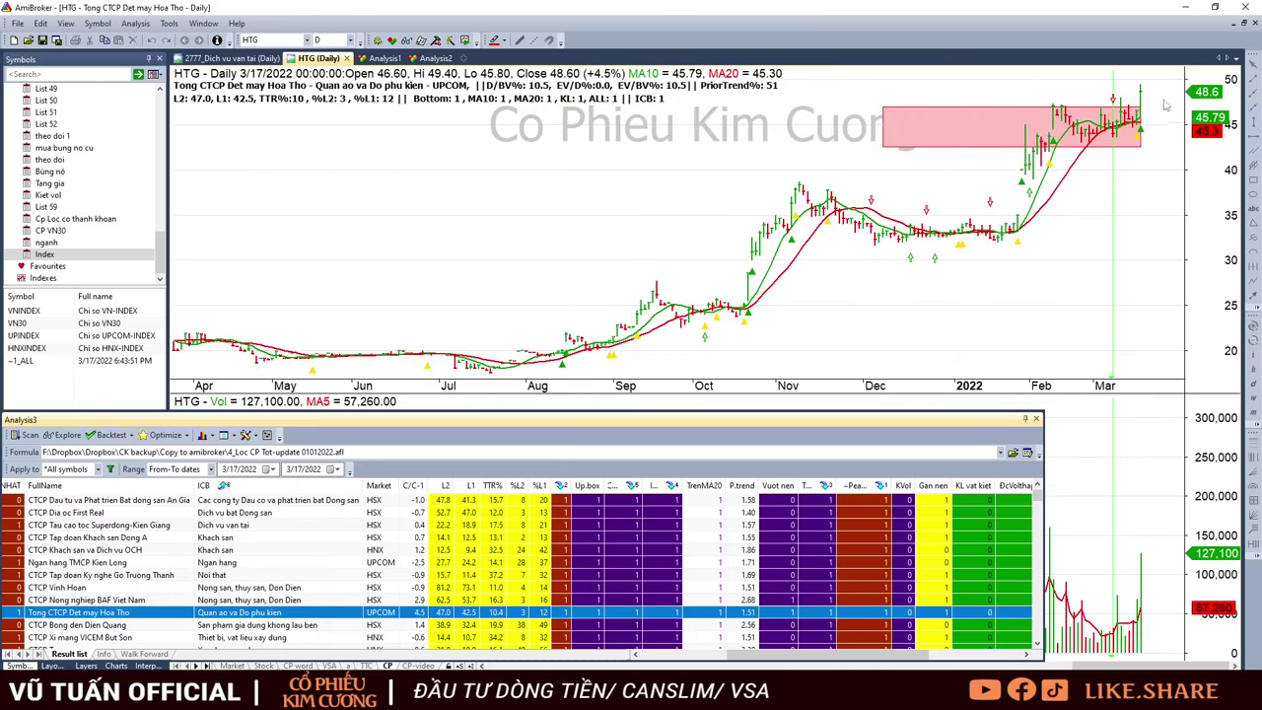
Display the chart of CTCP Bong den Dien Quang (DQC) and inspect its bars for 2/14/2022, 3/14/2022 and 3/17/2022.
{"action": "left_click", "coordinate": [679, 625]}
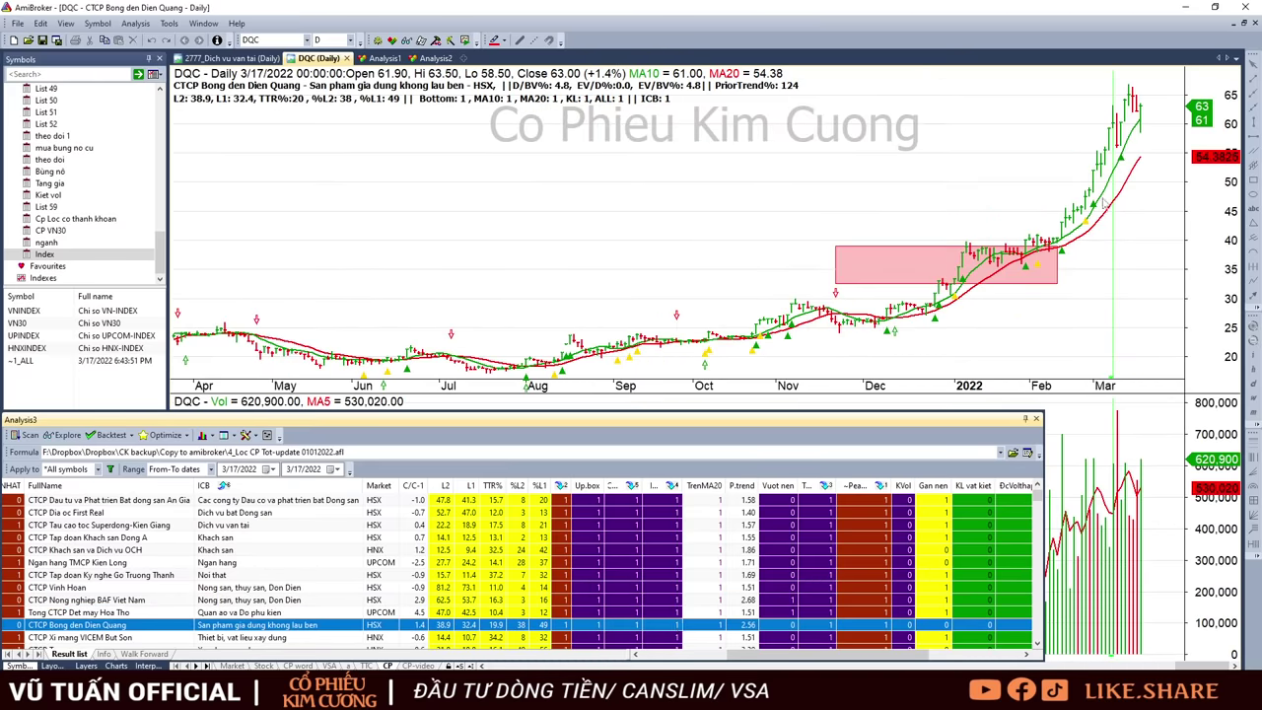
{"action": "left_click", "coordinate": [1051, 311]}
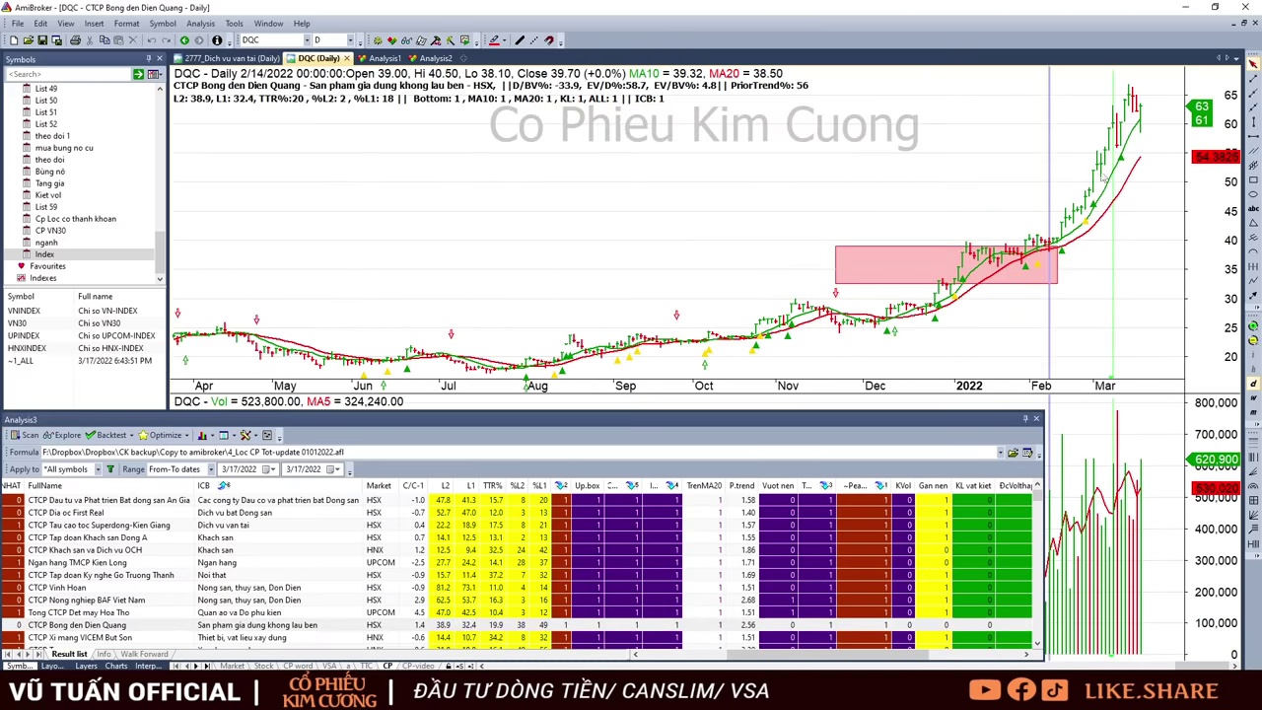
{"action": "left_click", "coordinate": [1131, 108]}
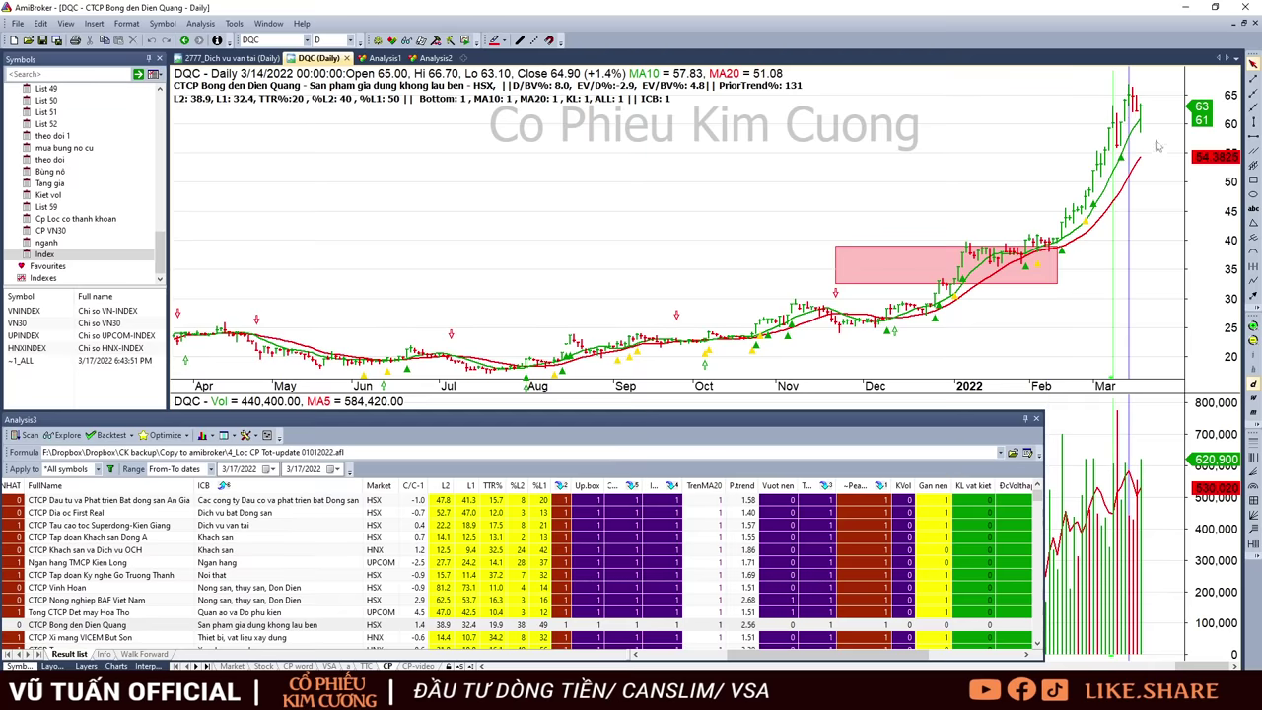
{"action": "left_click", "coordinate": [1141, 126]}
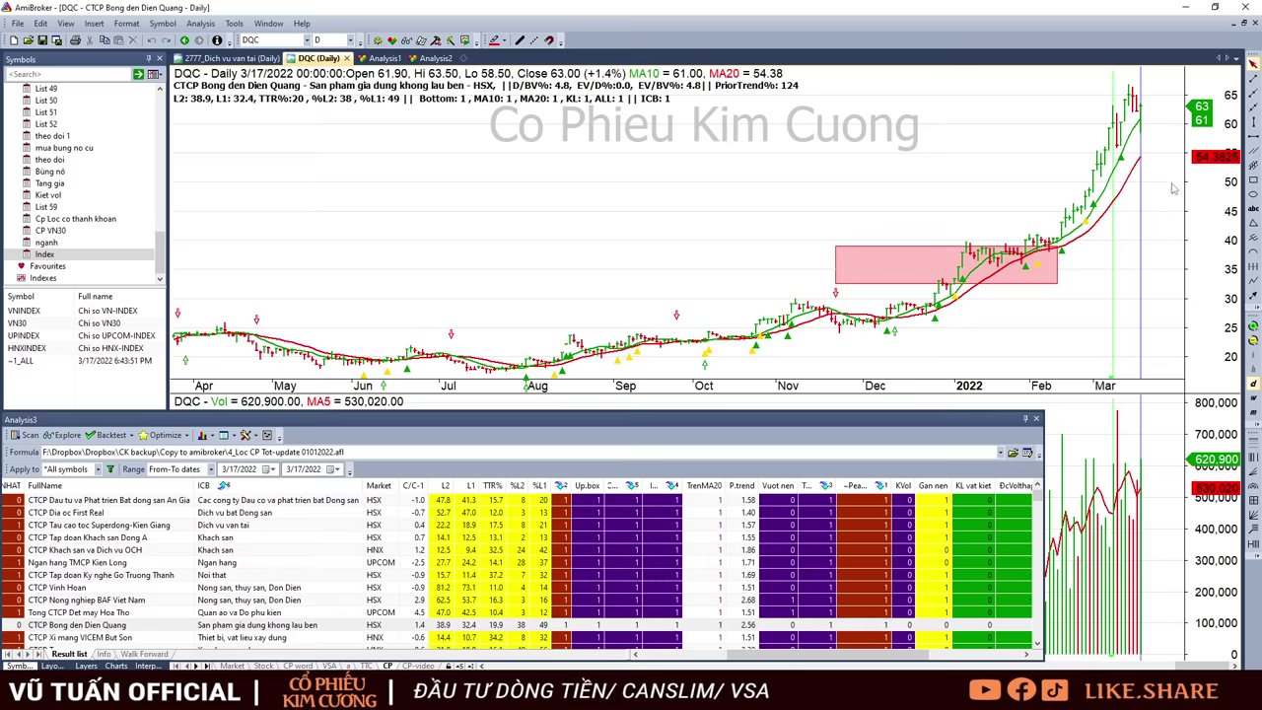
{"action": "left_click", "coordinate": [1175, 187]}
Display the charts of CTCP Xi mang VICEM But Son (BTS) and CTCP Tasco (HUT) from the results.
{"action": "scroll", "coordinate": [546, 627], "scroll_direction": "down", "scroll_amount": 1}
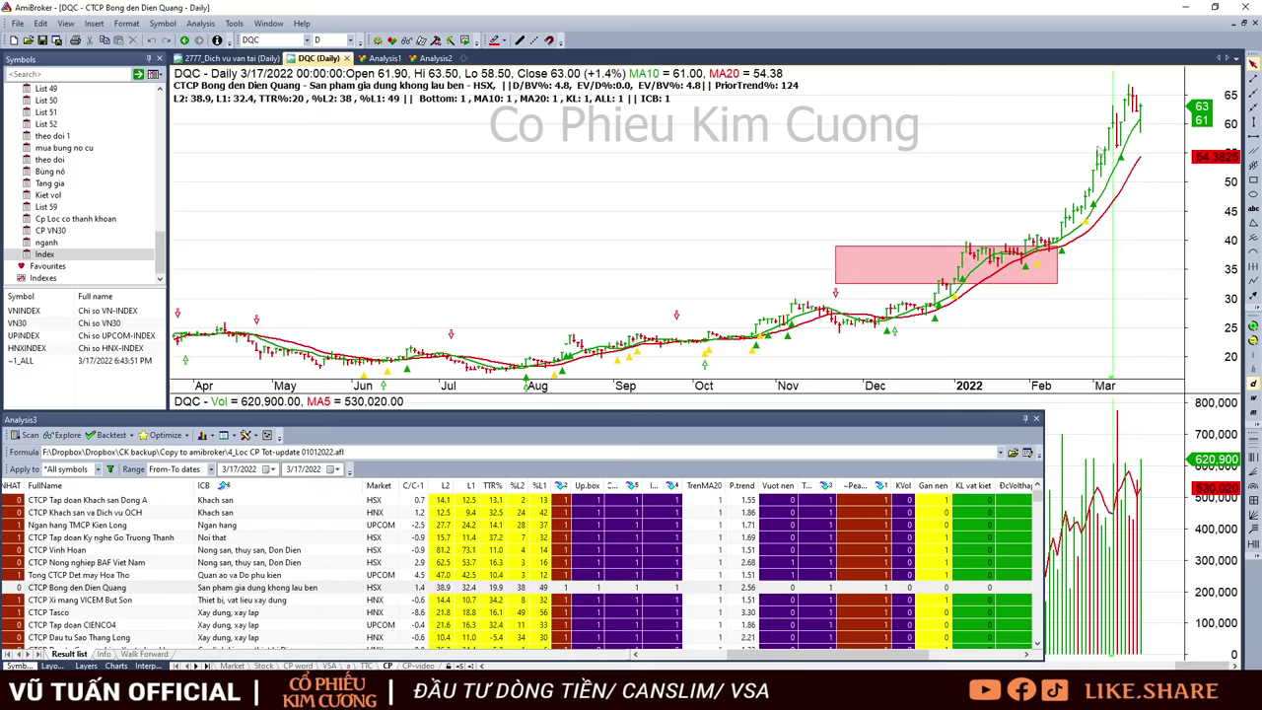
{"action": "left_click", "coordinate": [593, 601]}
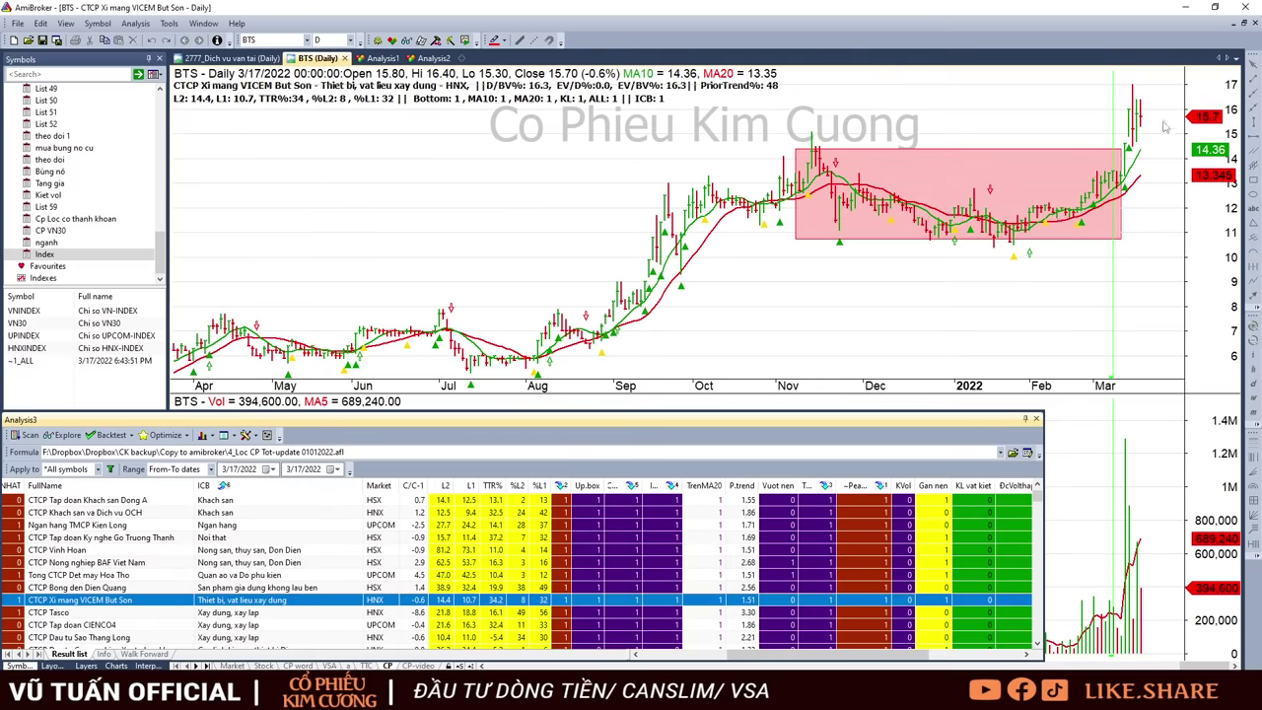
{"action": "key", "text": "Down"}
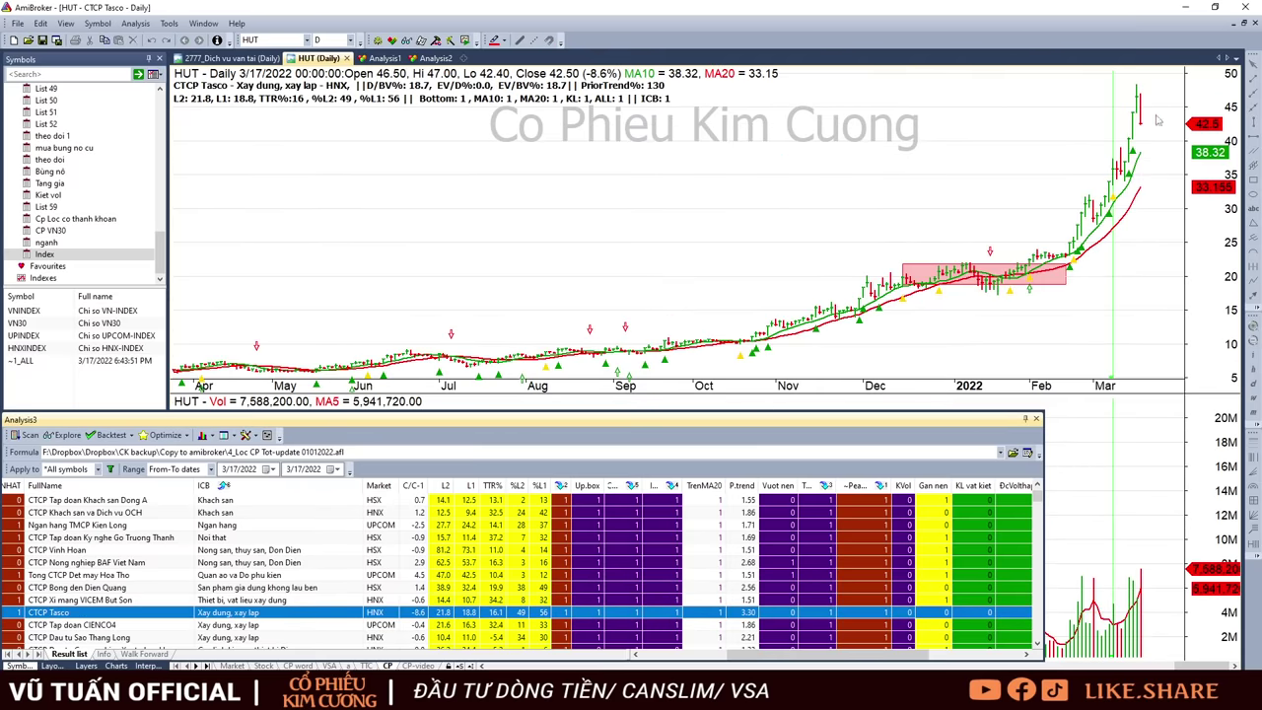
Inspect the CTCP Tasco (HUT) price bars for 3/14/2022, 3/16/2022 and 3/17/2022.
{"action": "left_click", "coordinate": [1149, 123]}
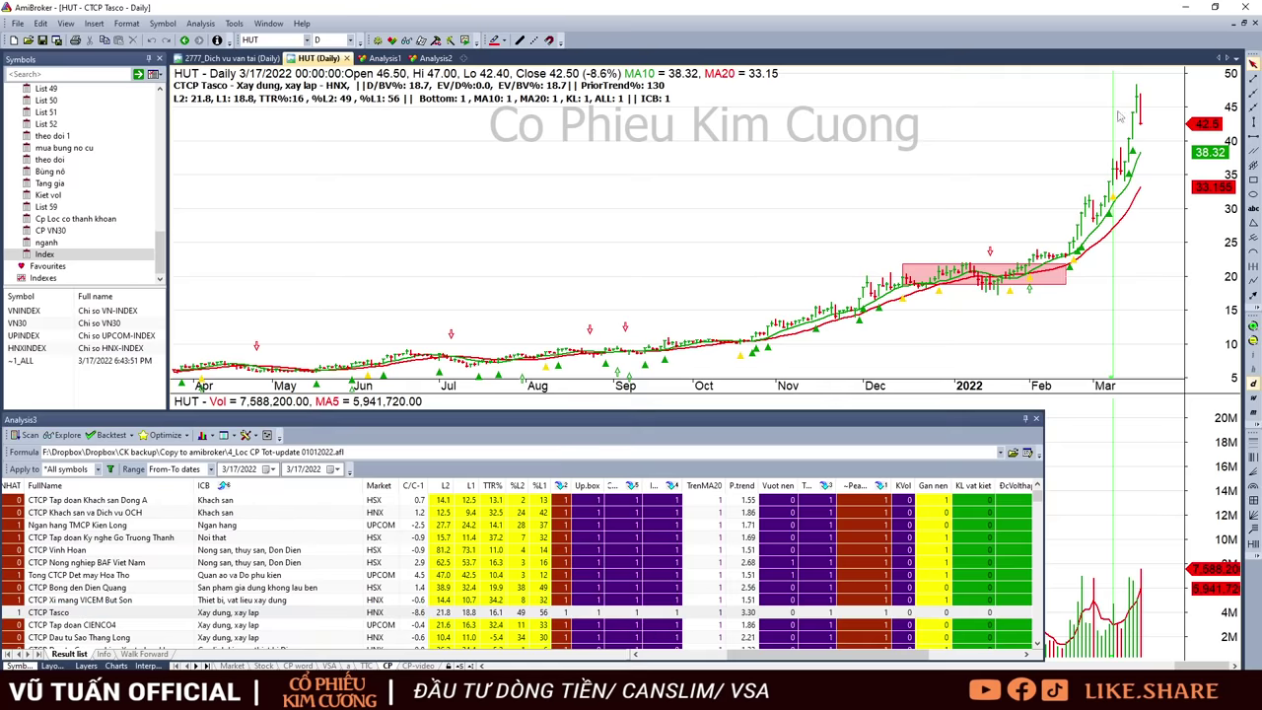
{"action": "left_click", "coordinate": [1130, 144]}
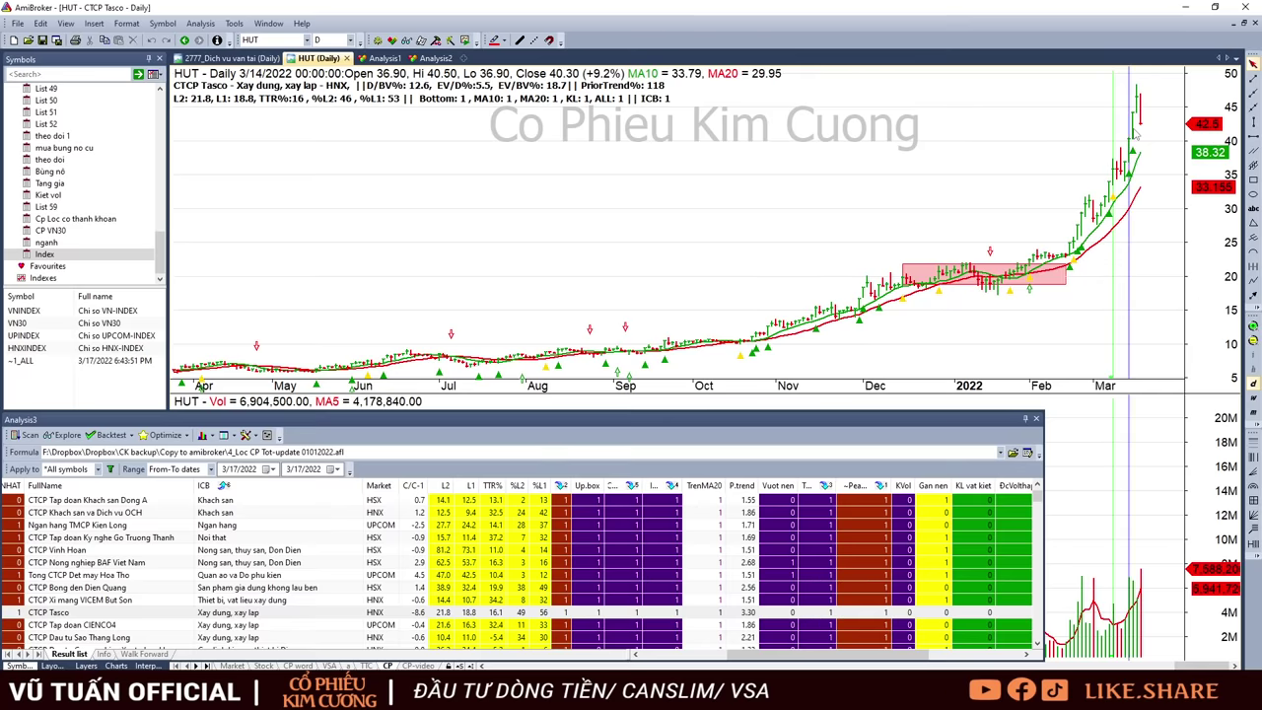
{"action": "left_click", "coordinate": [1136, 108]}
{"action": "left_click", "coordinate": [1137, 140]}
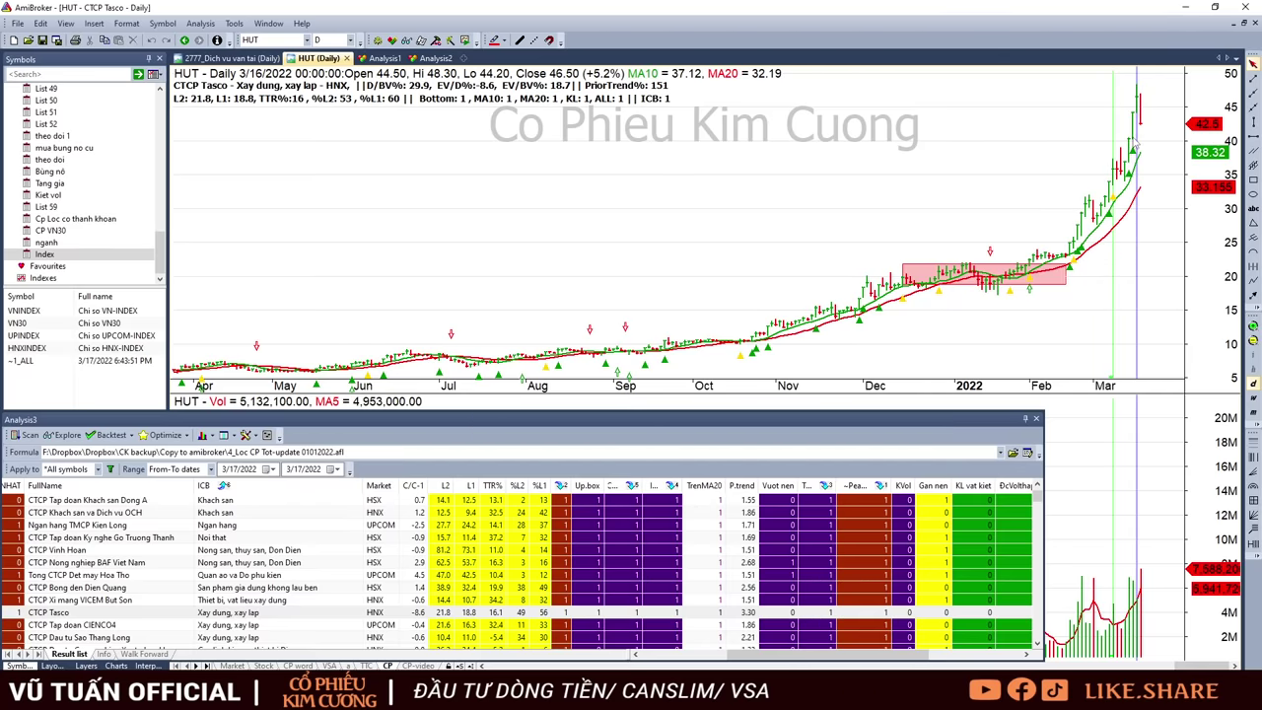
{"action": "left_click", "coordinate": [1174, 156]}
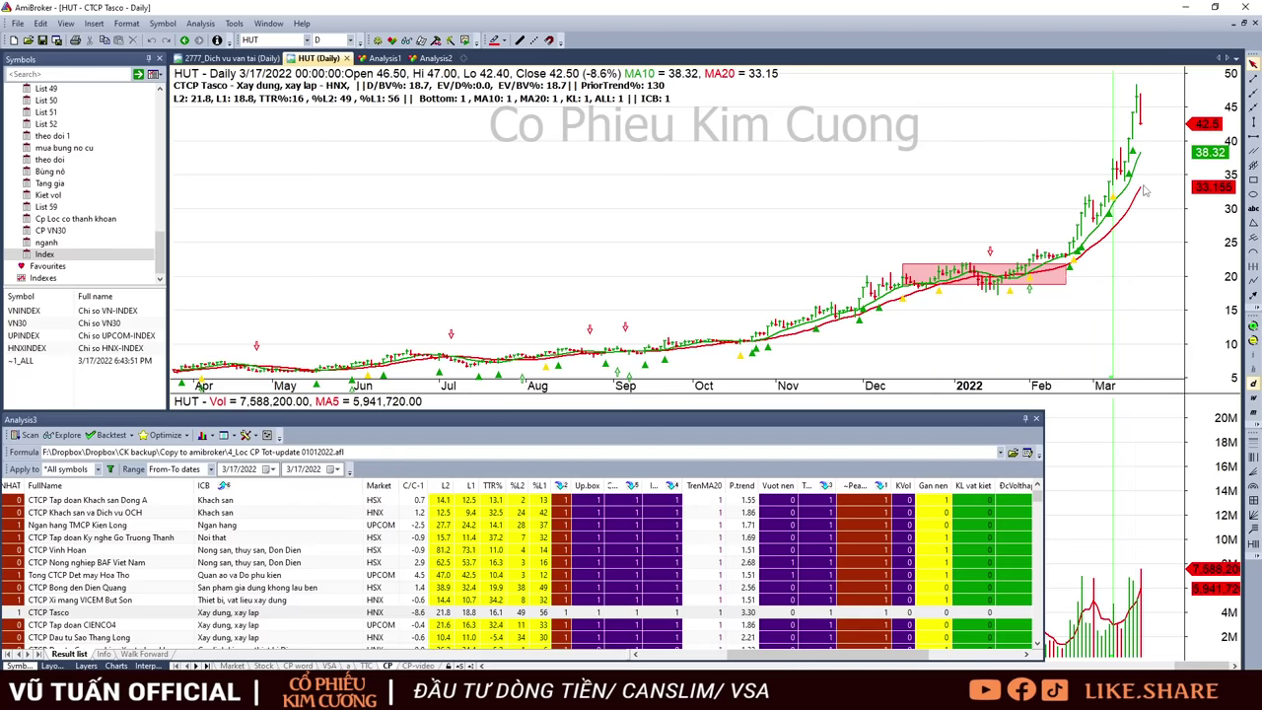
Display the charts of CTCP Tap doan CIENCO4 (C4G) and CTCP Dau tu Sao Thang Long (DST) from the results.
{"action": "left_click", "coordinate": [574, 589]}
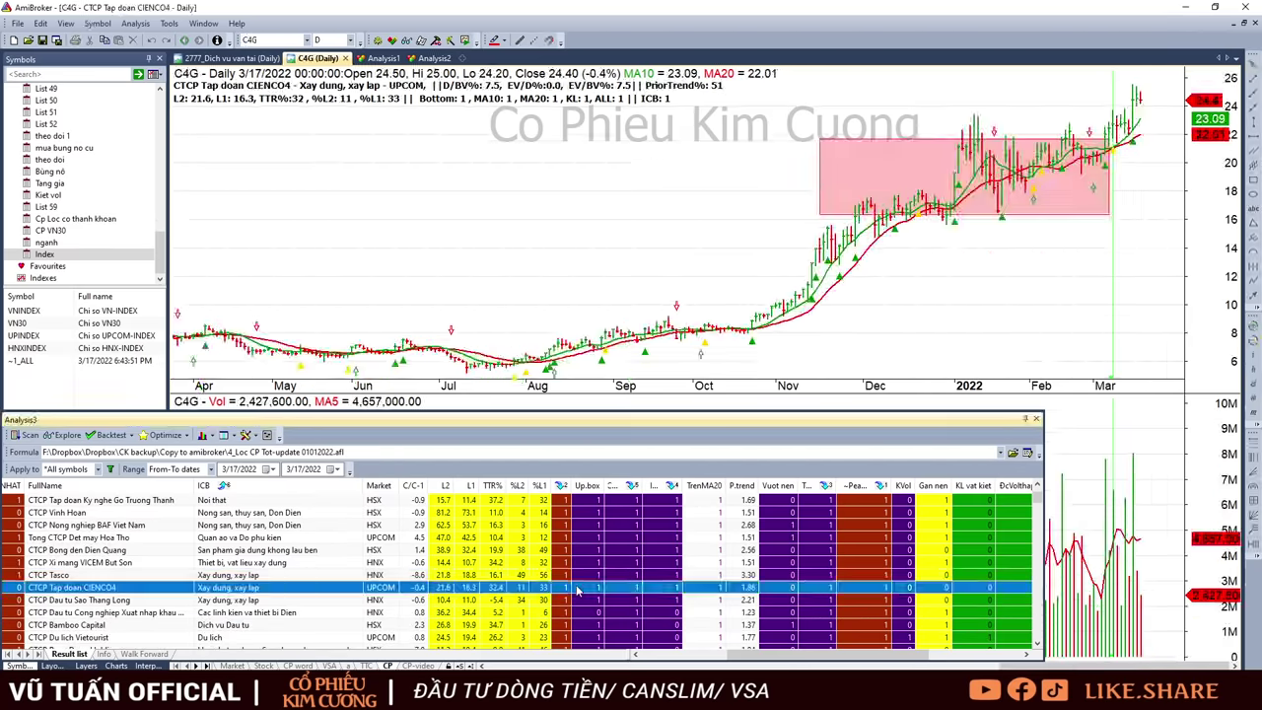
{"action": "left_click", "coordinate": [1159, 162]}
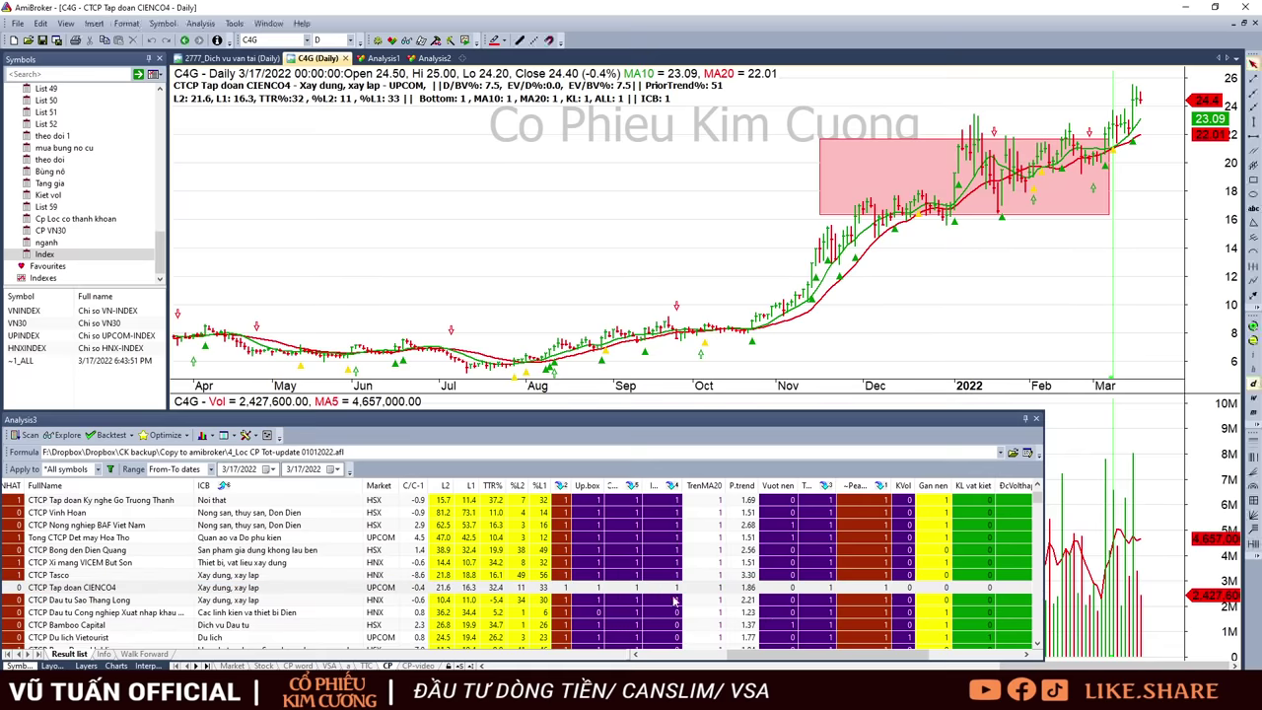
{"action": "scroll", "coordinate": [675, 599], "scroll_direction": "down", "scroll_amount": 1}
{"action": "left_click", "coordinate": [695, 567]}
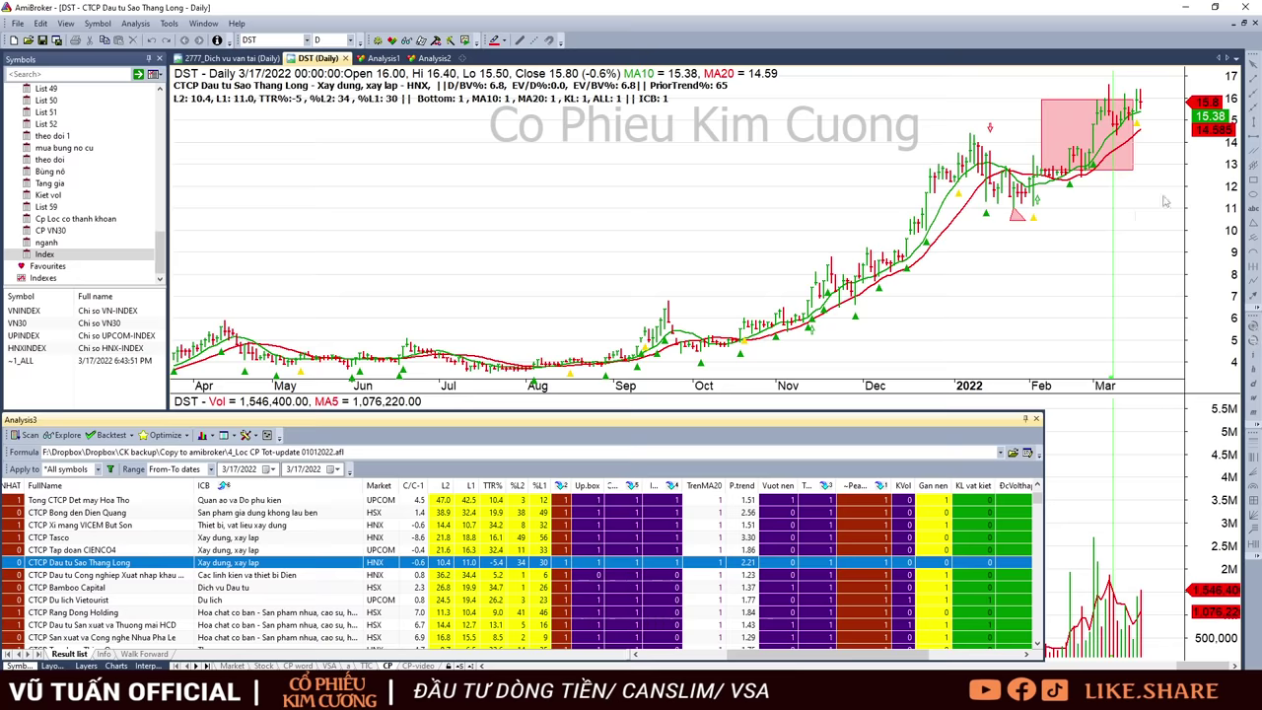
Go through the result charts of Dong Duong (DDG), Bamboo Capital (BCG), Du lich Vietourist (VTD) and Rang Dong Holding (RDP), focusing on RDP's recent bars.
{"action": "key", "text": "Down"}
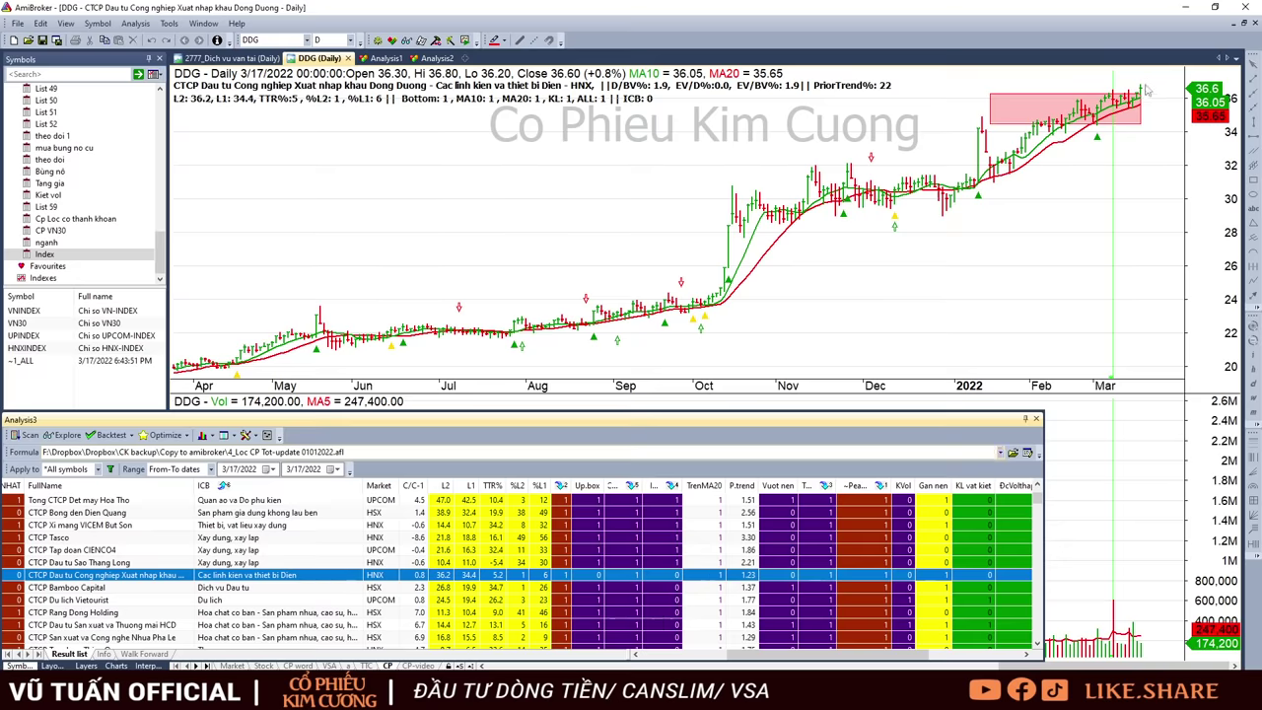
{"action": "key", "text": "Down"}
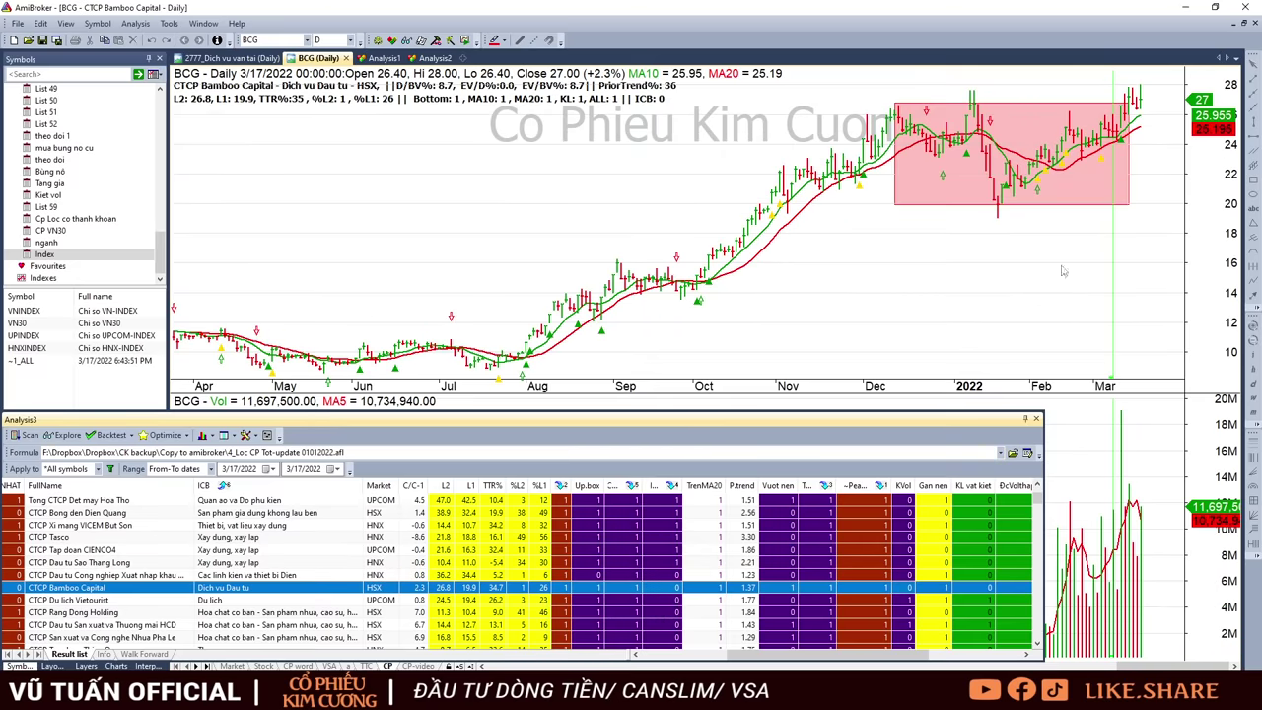
{"action": "key", "text": "Down"}
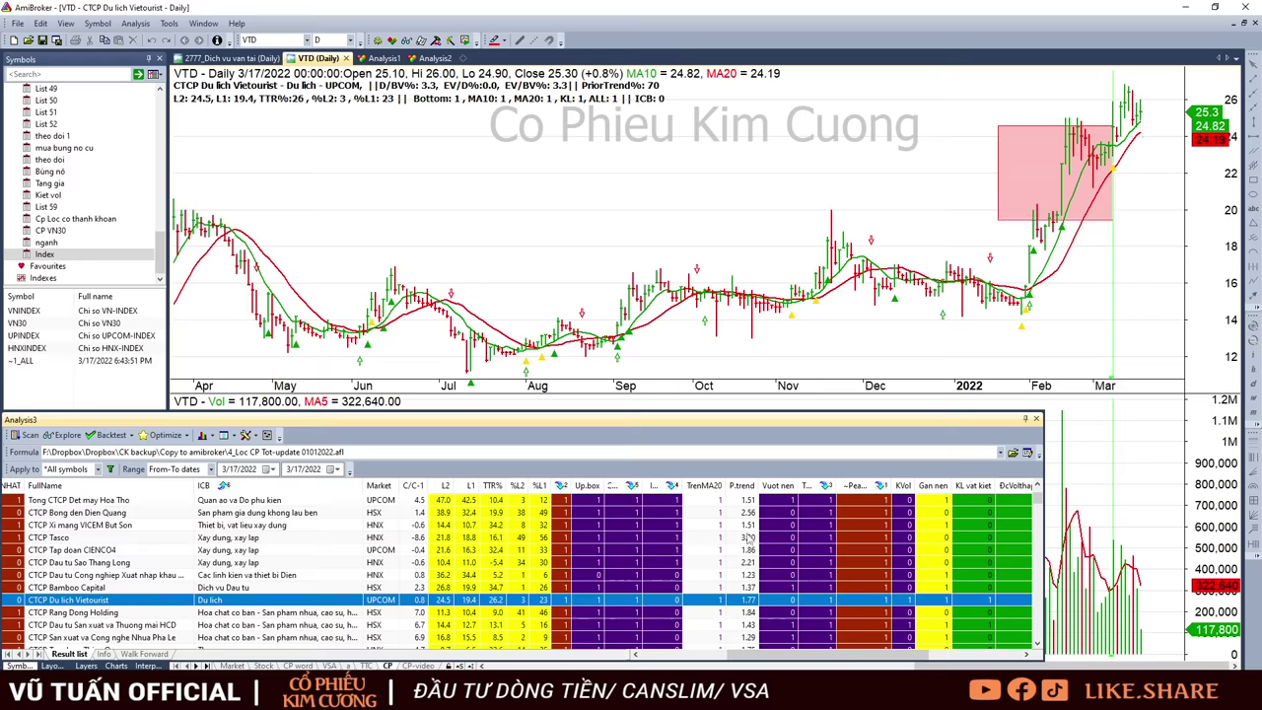
{"action": "key", "text": "Down"}
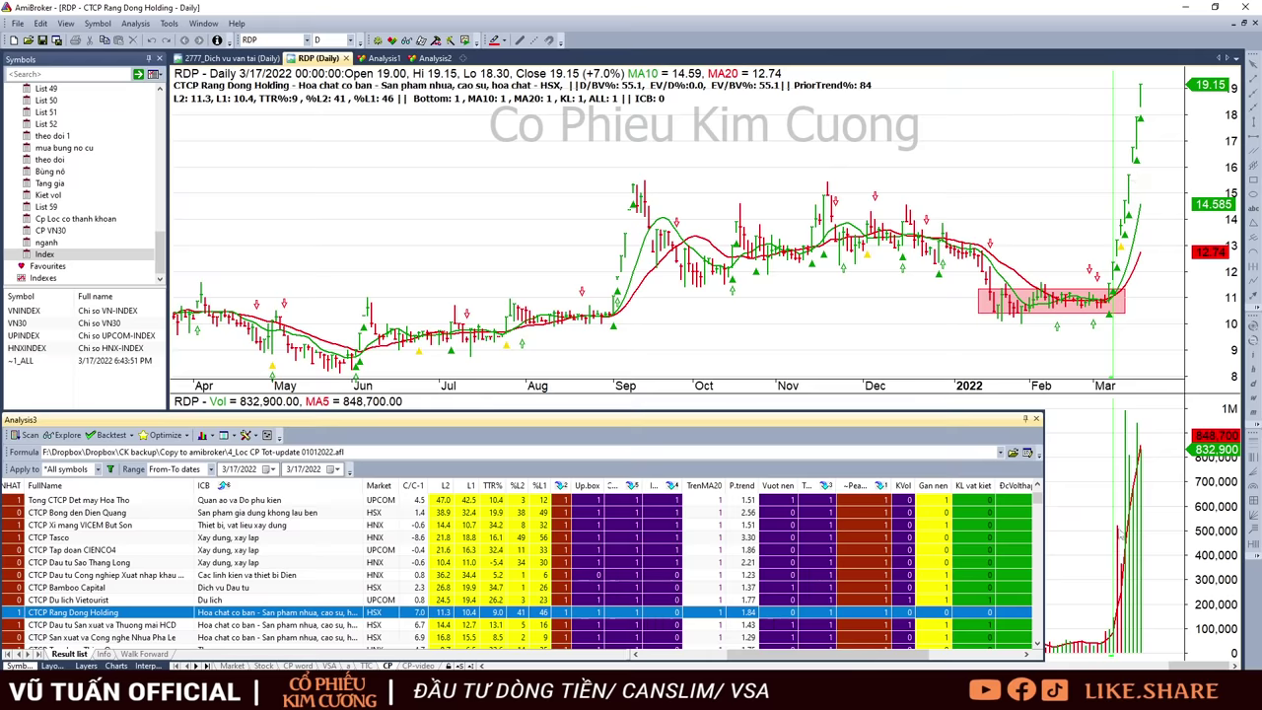
{"action": "left_click_drag", "start_coordinate": [1130, 204], "coordinate": [1152, 158]}
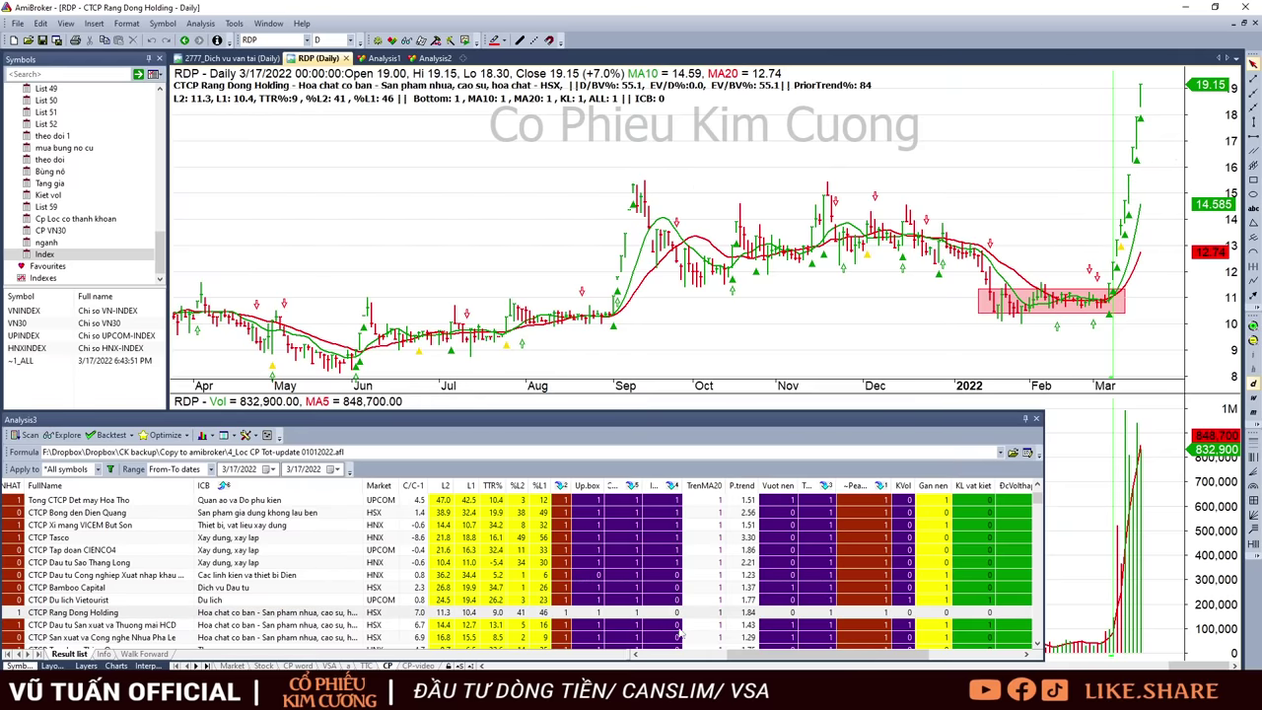
Display the HCD and PLP charts and compare their result rows with Rang Dong Holding's row in the plastics and chemicals group.
{"action": "left_click", "coordinate": [679, 627]}
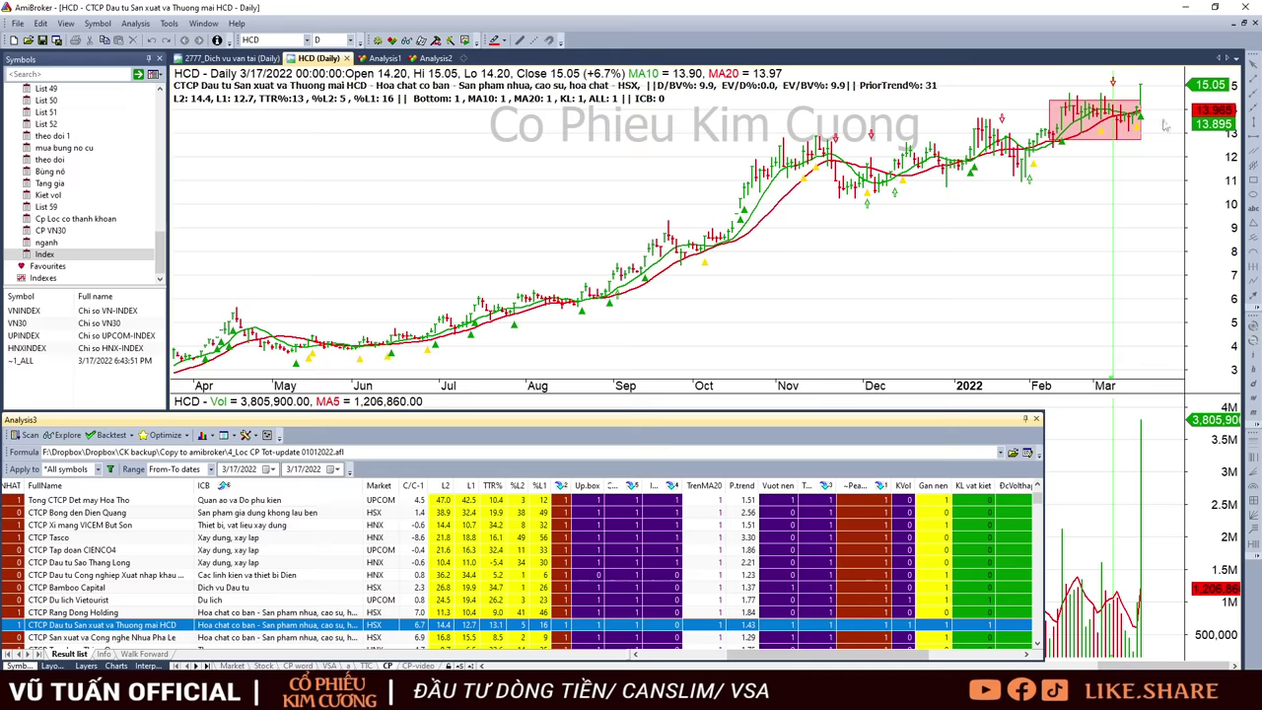
{"action": "key", "text": "Down"}
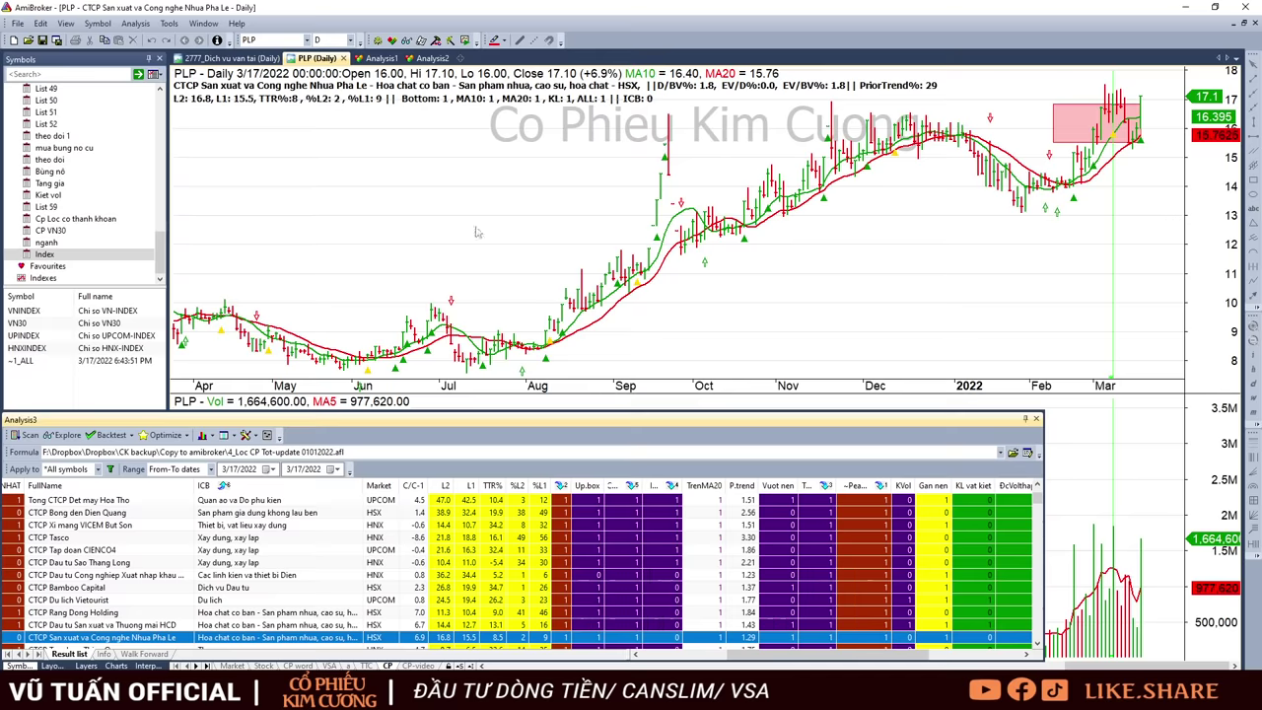
{"action": "scroll", "coordinate": [570, 588], "scroll_direction": "down", "scroll_amount": 1}
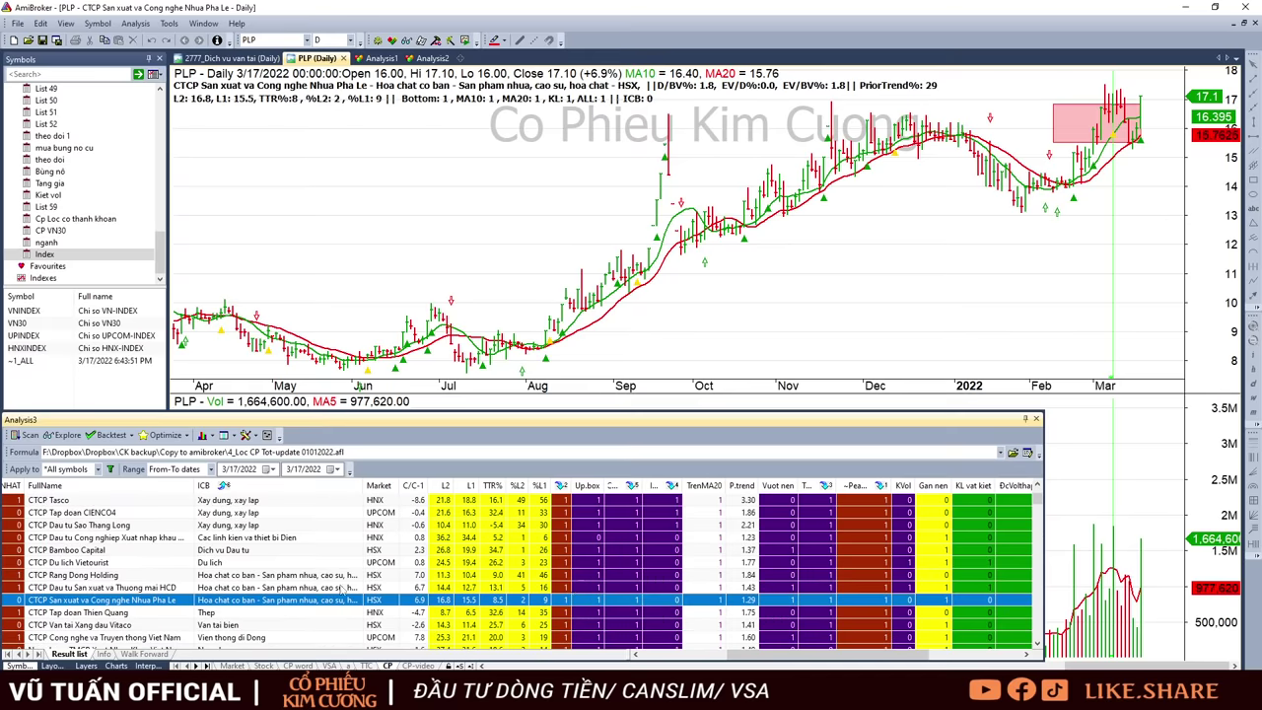
{"action": "left_click", "coordinate": [316, 592]}
{"action": "left_click", "coordinate": [325, 601]}
{"action": "left_click", "coordinate": [321, 580]}
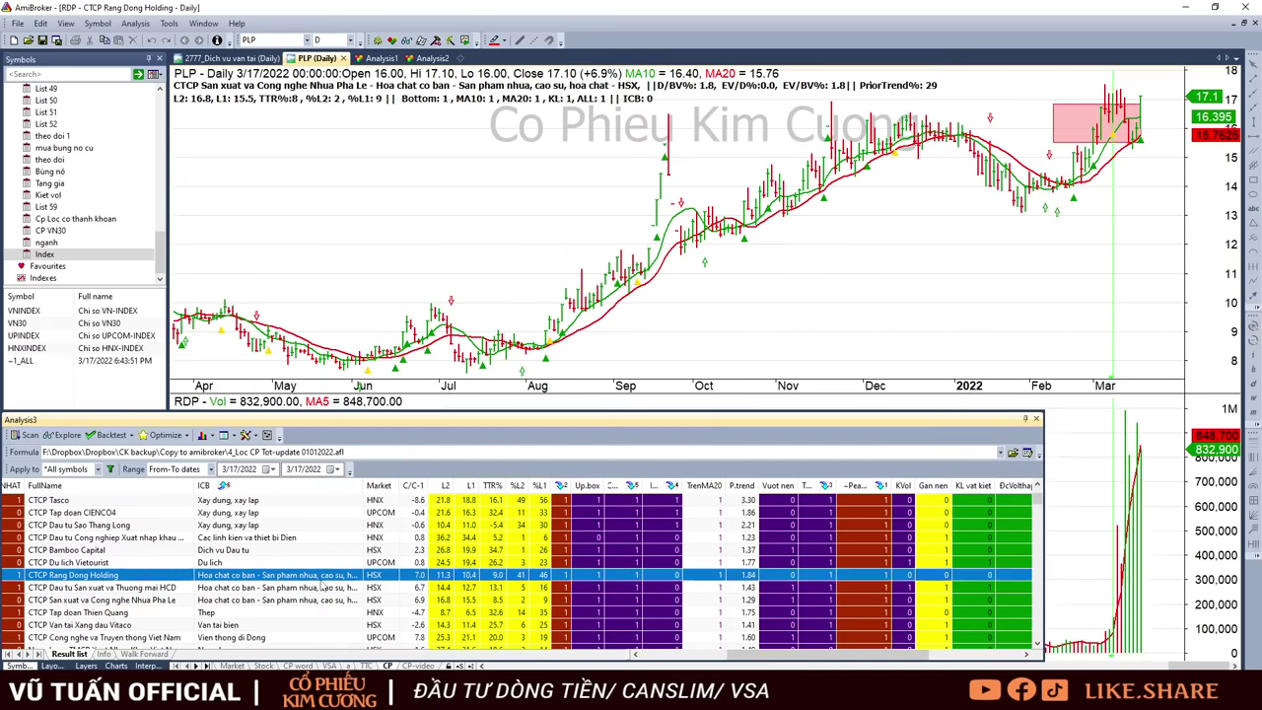
{"action": "left_click", "coordinate": [321, 587]}
{"action": "left_click", "coordinate": [330, 600]}
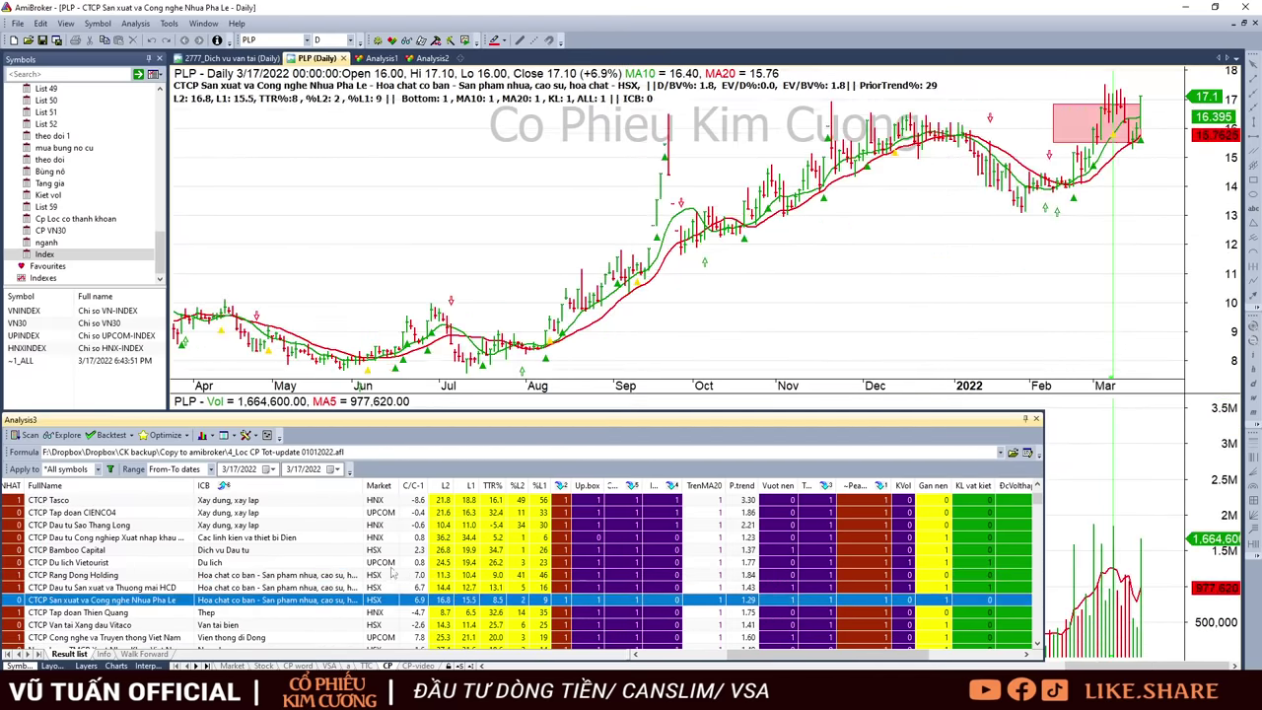
Show the sector filter results in Analysis2, select VNINDEX and narrow the Analysis3 window to uncover the rest of the list.
{"action": "left_click", "coordinate": [430, 58]}
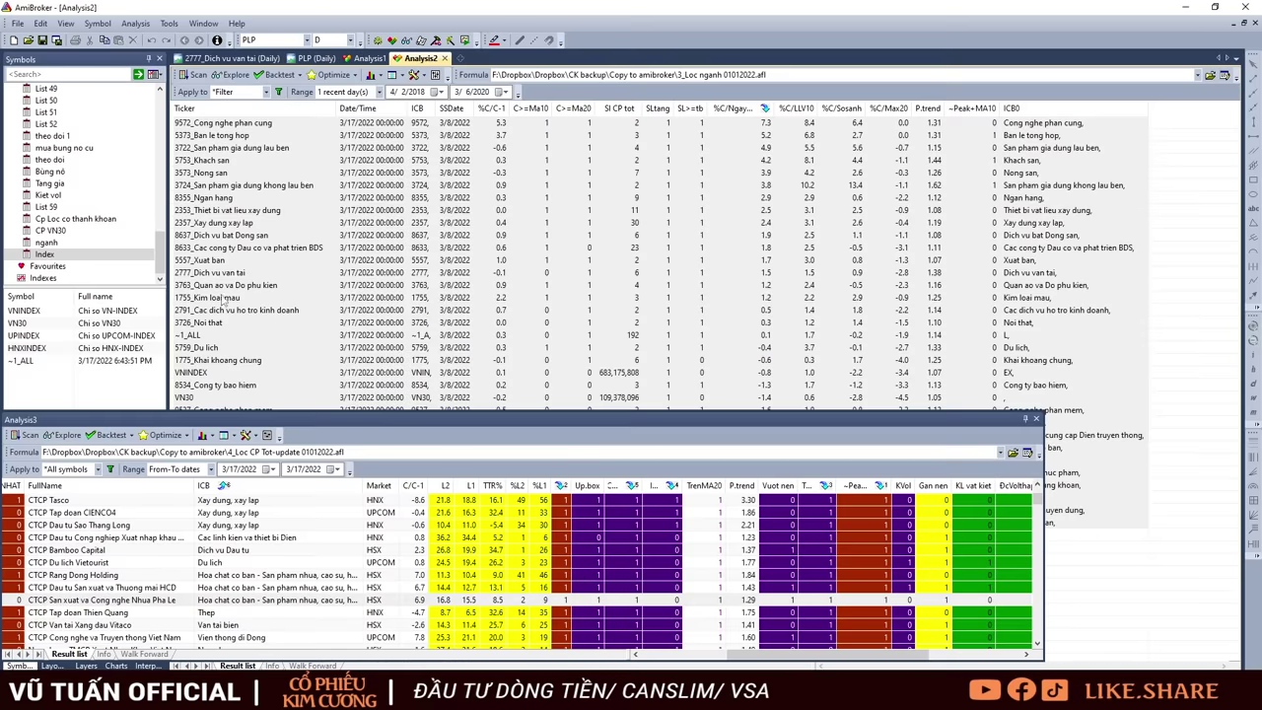
{"action": "left_click", "coordinate": [257, 373]}
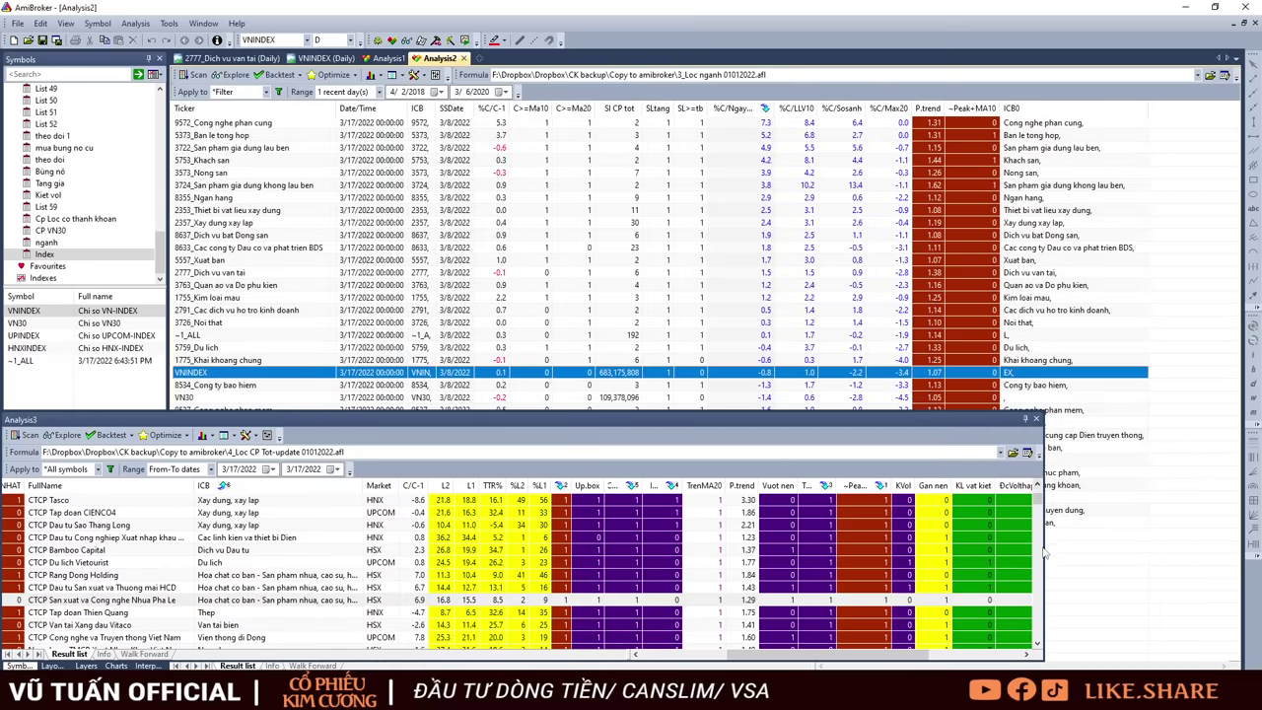
{"action": "left_click_drag", "start_coordinate": [1043, 547], "coordinate": [139, 486]}
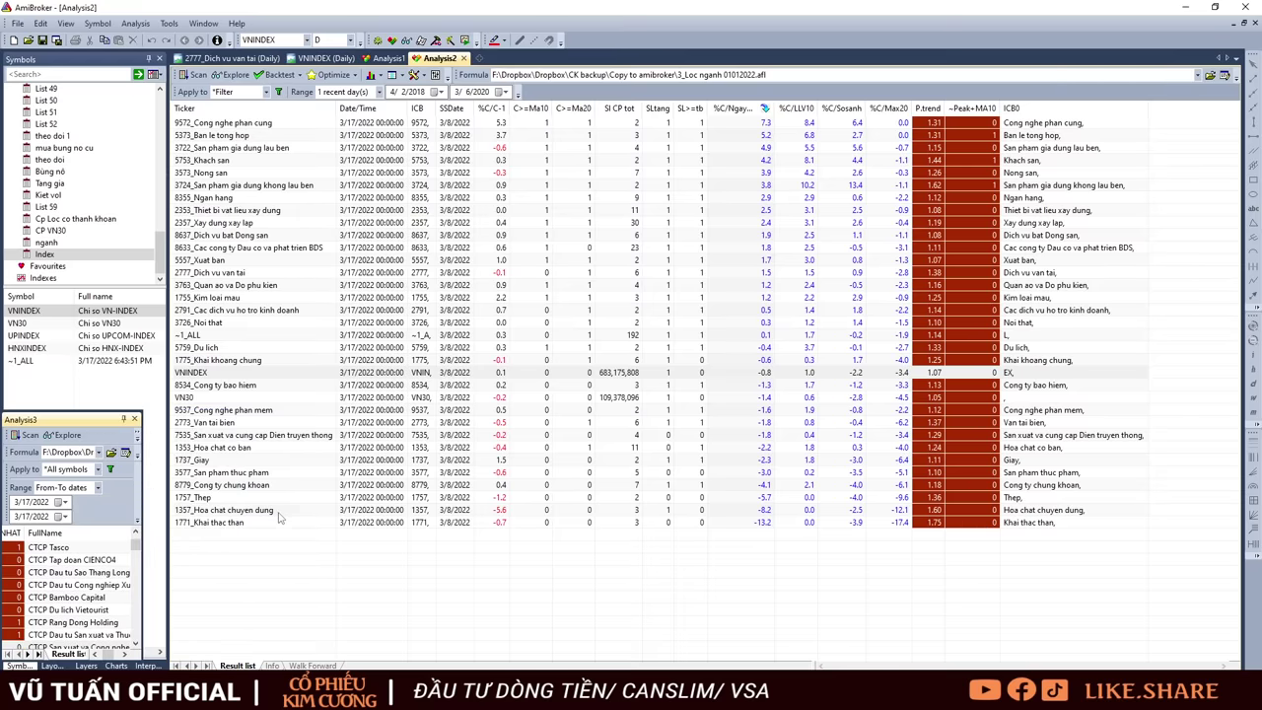
Select the 1357_Hoa chat chuyen dung and 1353_Hoa chat co ban sectors, widen the Analysis3 window and display the 1353_Hoa chat co ban chart.
{"action": "left_click", "coordinate": [256, 510]}
{"action": "left_click", "coordinate": [249, 447]}
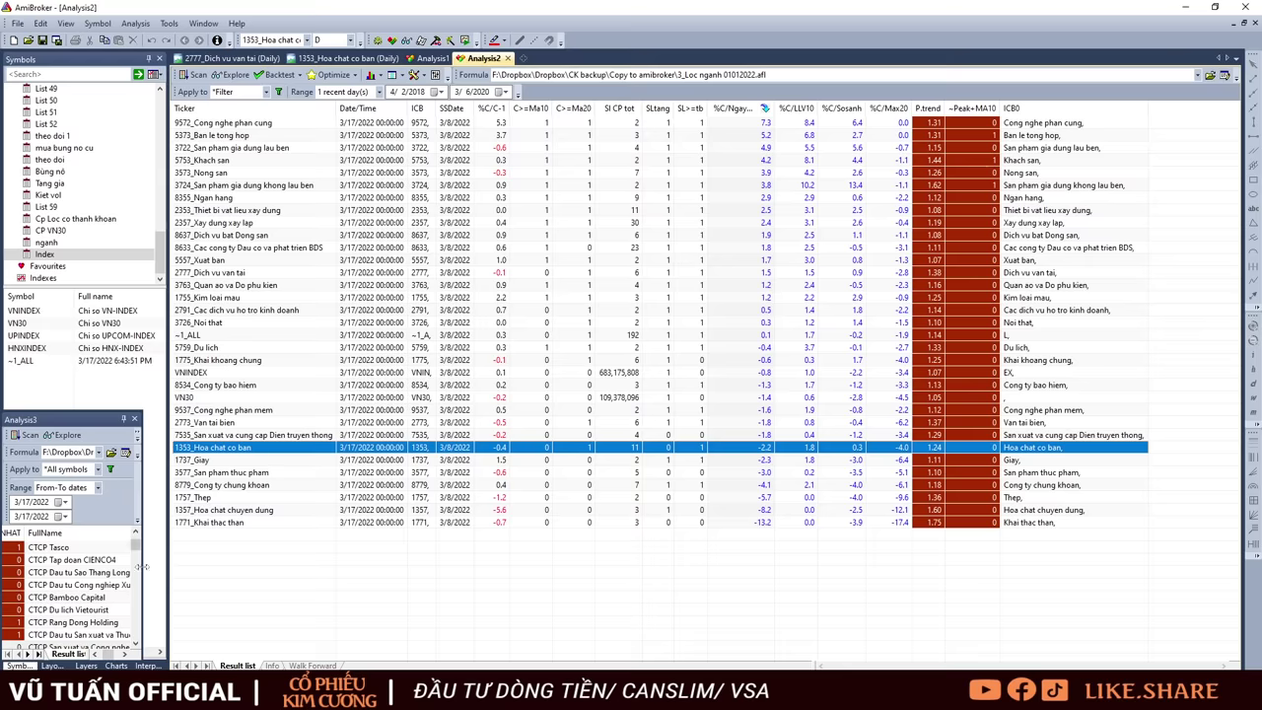
{"action": "left_click_drag", "start_coordinate": [143, 565], "coordinate": [907, 565]}
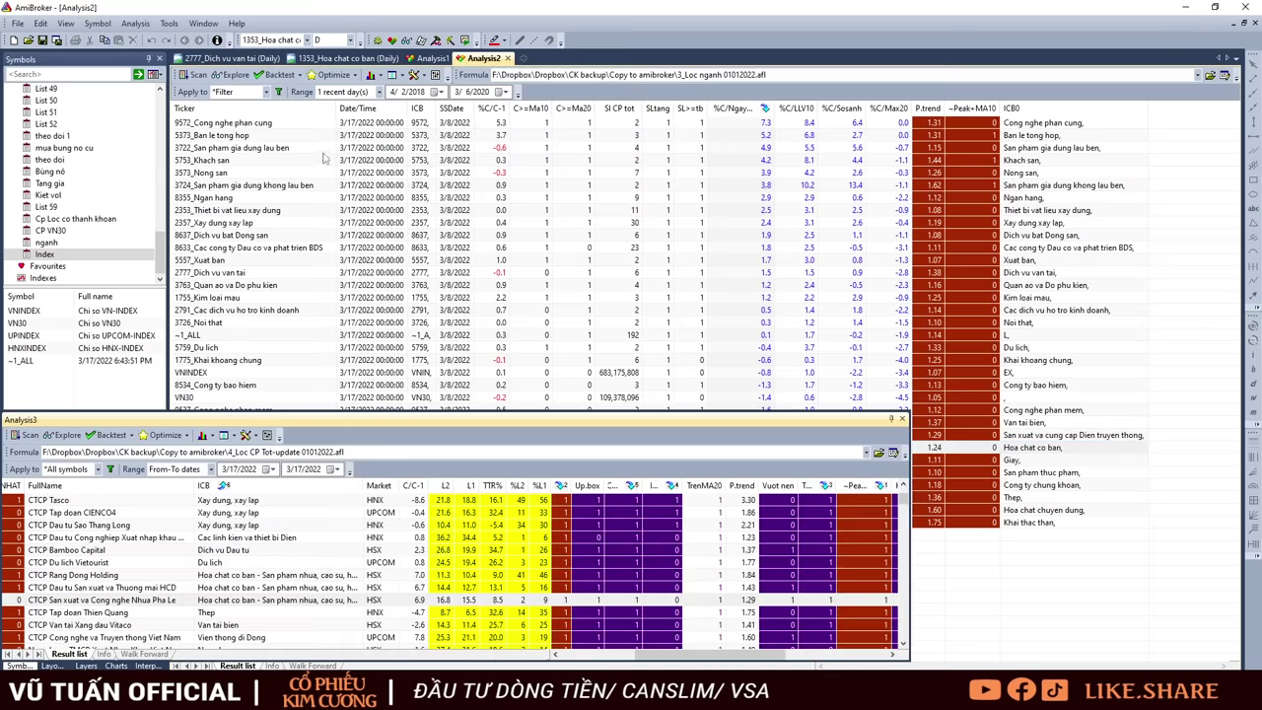
{"action": "left_click", "coordinate": [319, 61]}
Display the charts of CTCP Tap doan Thien Quang (ITQ) and CTCP Van tai Xang dau Vitaco (VTO) from the results.
{"action": "scroll", "coordinate": [635, 466], "scroll_direction": "down", "scroll_amount": 2}
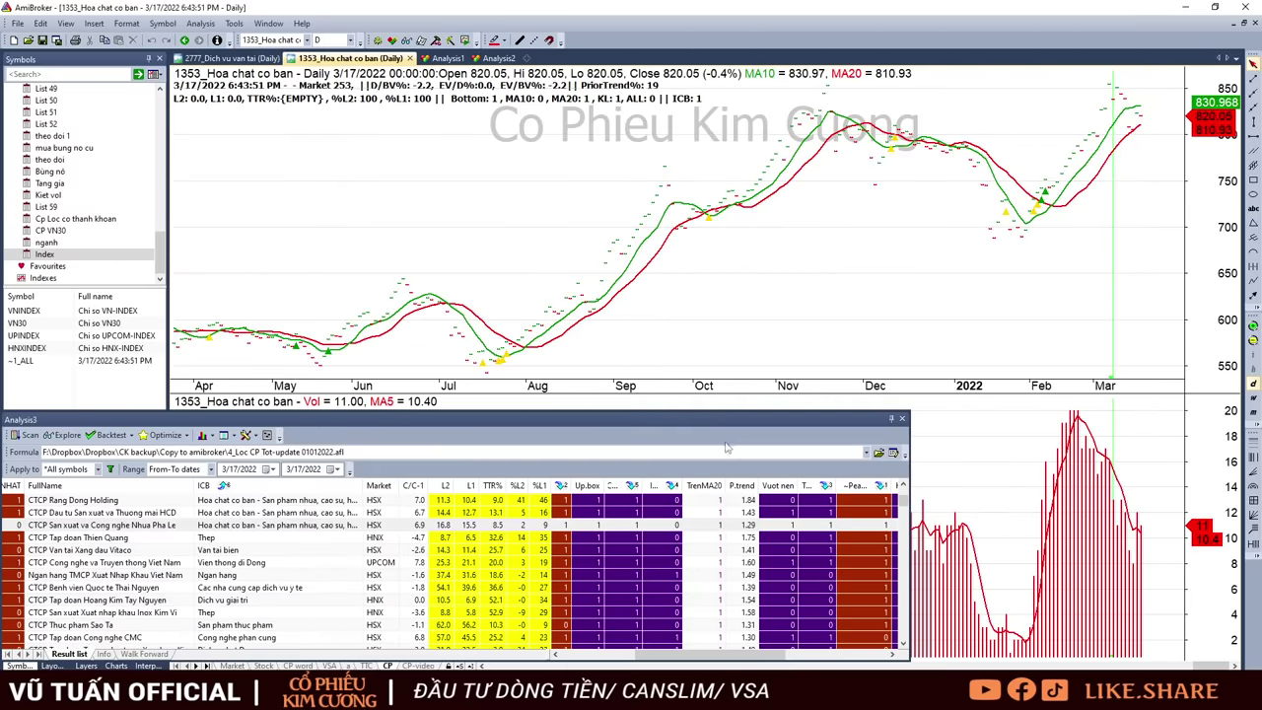
{"action": "mouse_move", "coordinate": [572, 408]}
{"action": "left_click", "coordinate": [852, 539]}
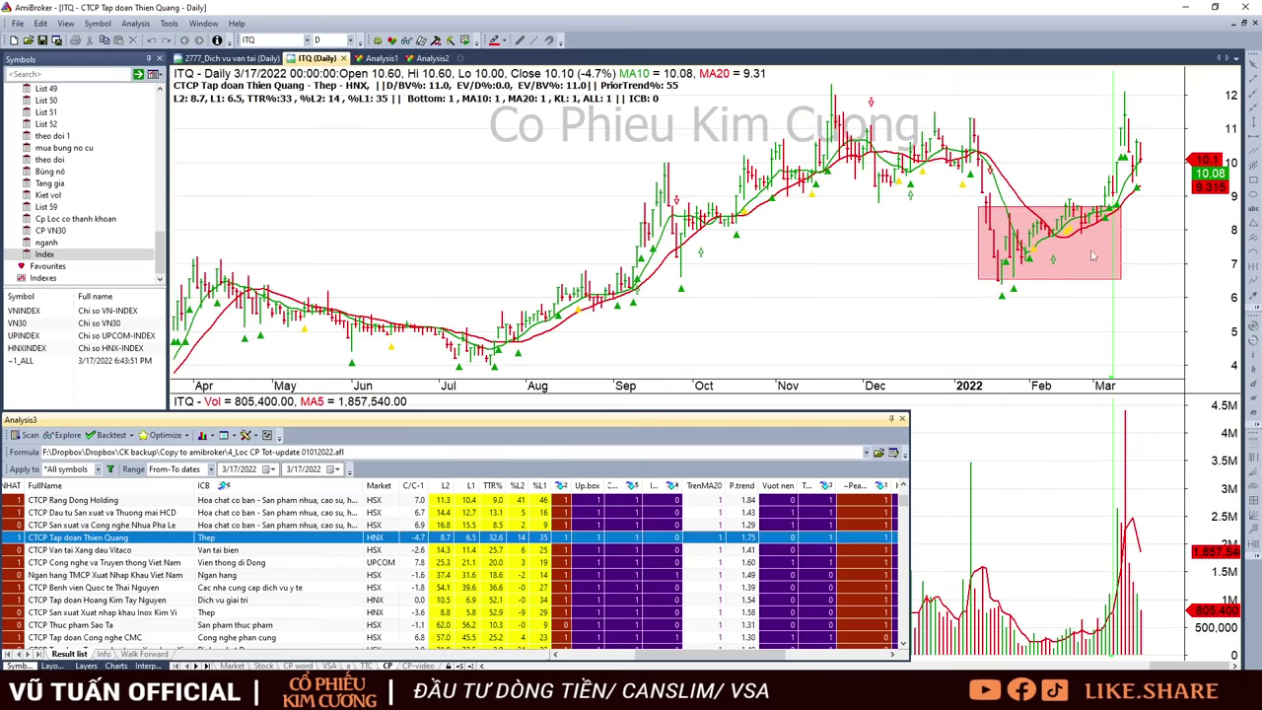
{"action": "key", "text": "Down"}
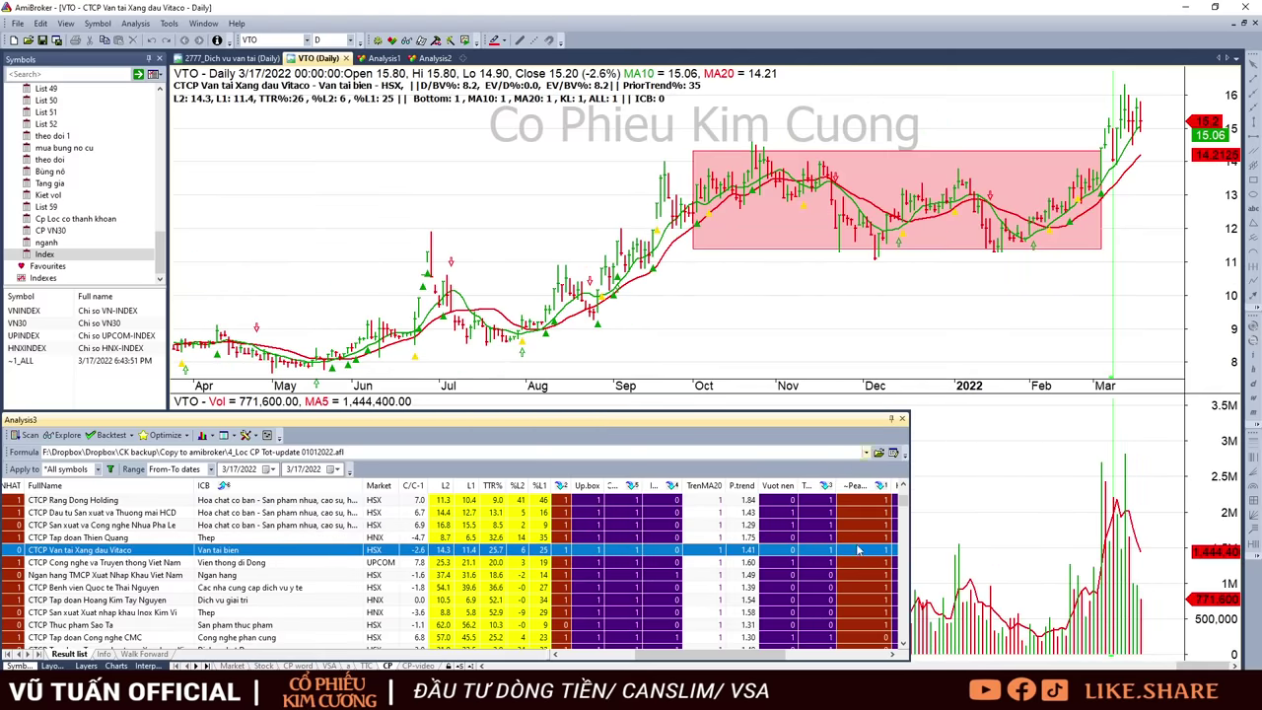
Go through the result charts of Truyen thong Viet Nam (TTN), Xuat Nhap Khau Viet Nam (EIB) and Thai Nguyen (TNH), focusing on TNH's latest bar.
{"action": "left_click_drag", "start_coordinate": [749, 663], "coordinate": [765, 663]}
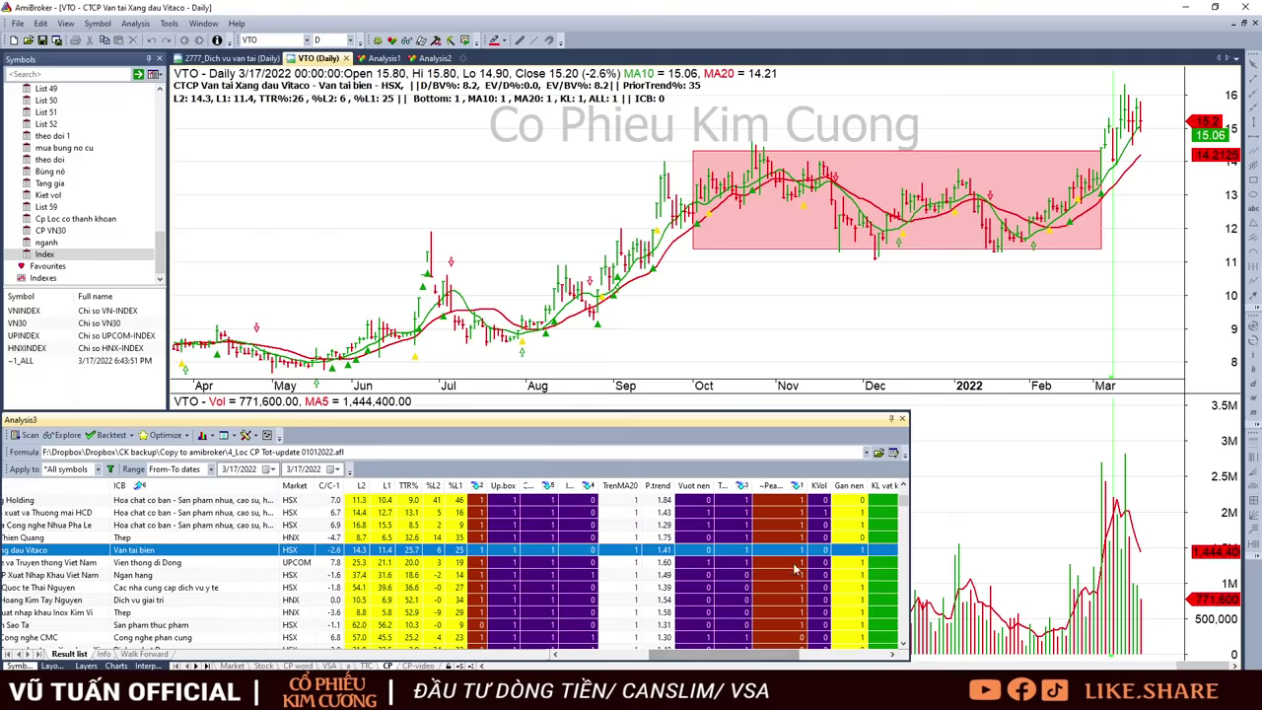
{"action": "left_click", "coordinate": [789, 560]}
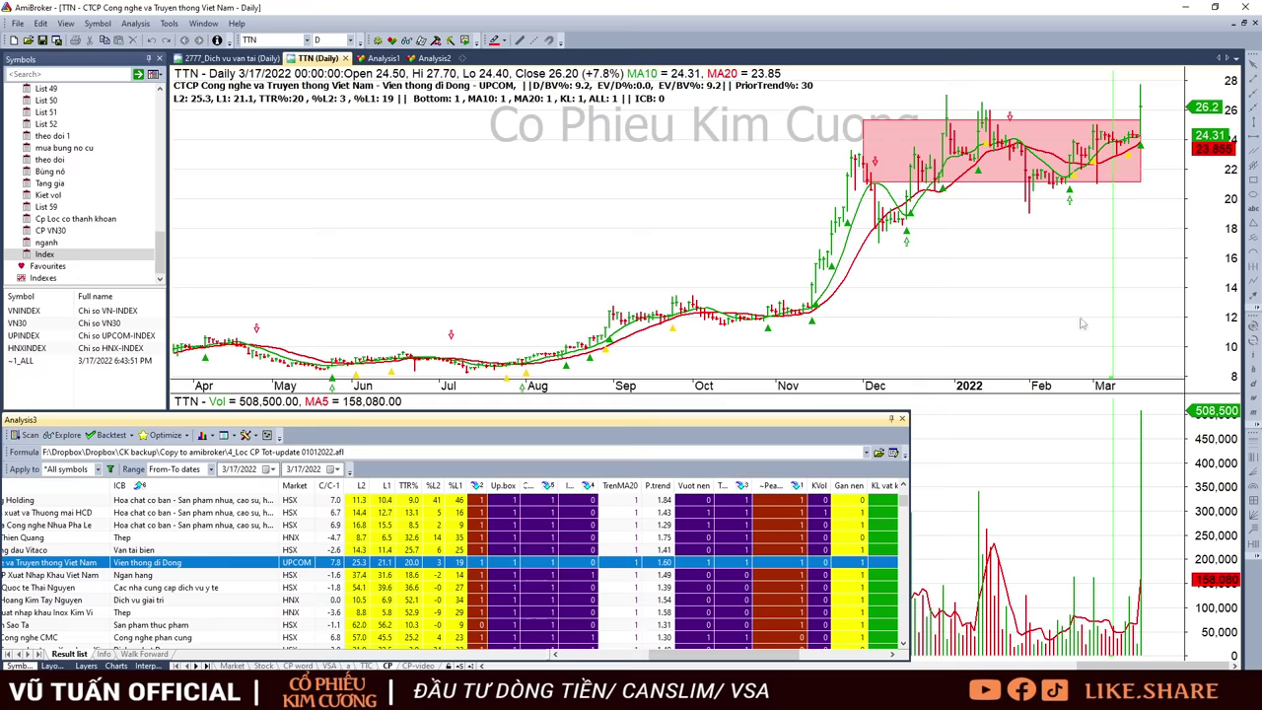
{"action": "key", "text": "Down"}
{"action": "key", "text": "Up"}
{"action": "key", "text": "Down"}
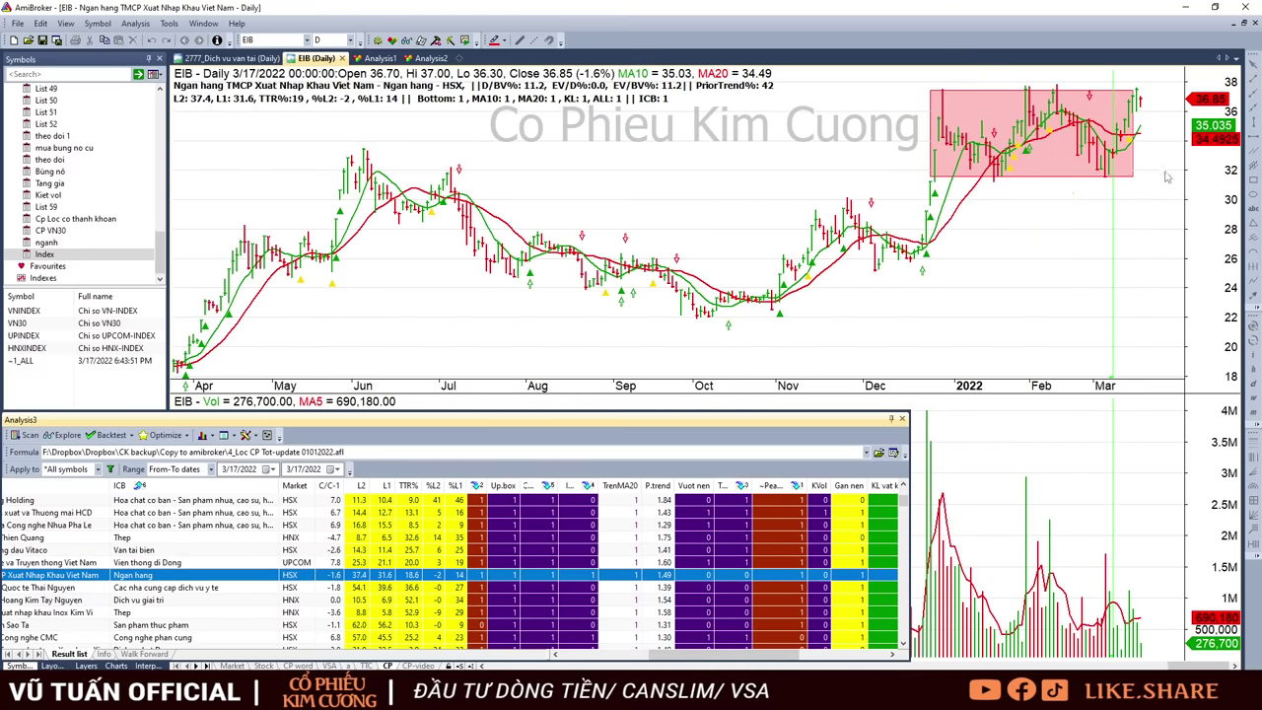
{"action": "key", "text": "Down"}
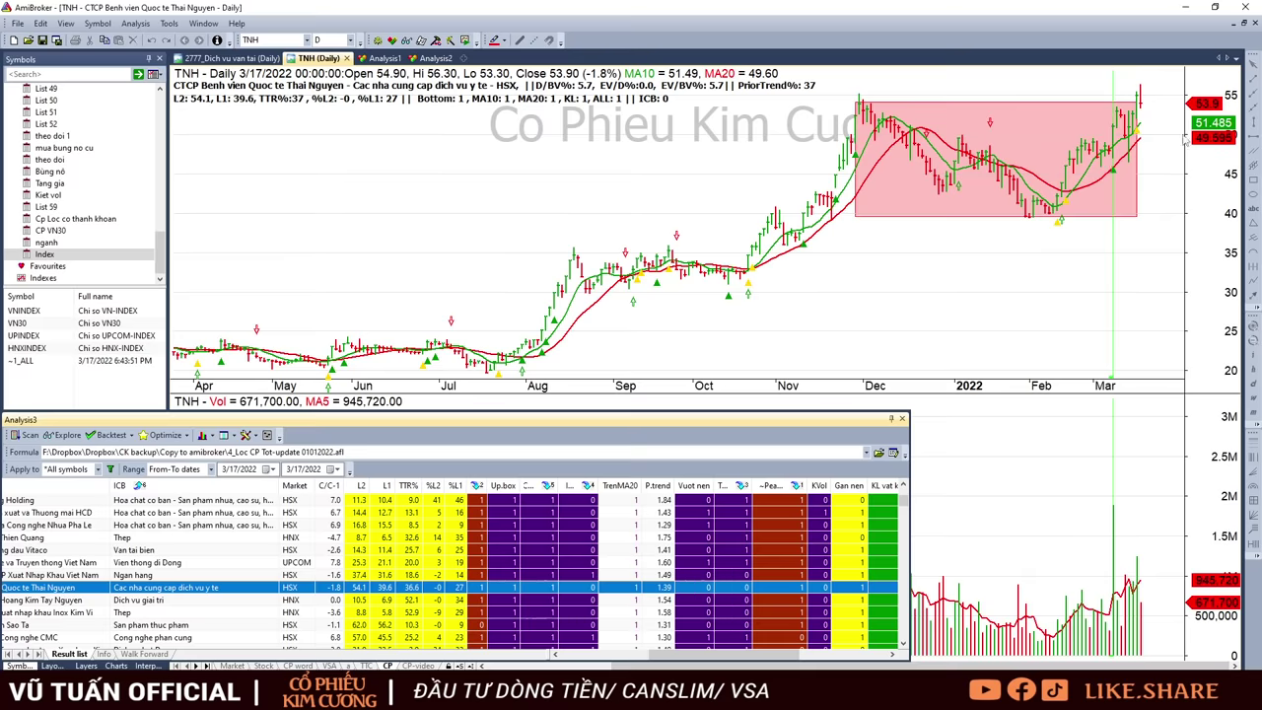
{"action": "left_click", "coordinate": [1140, 96]}
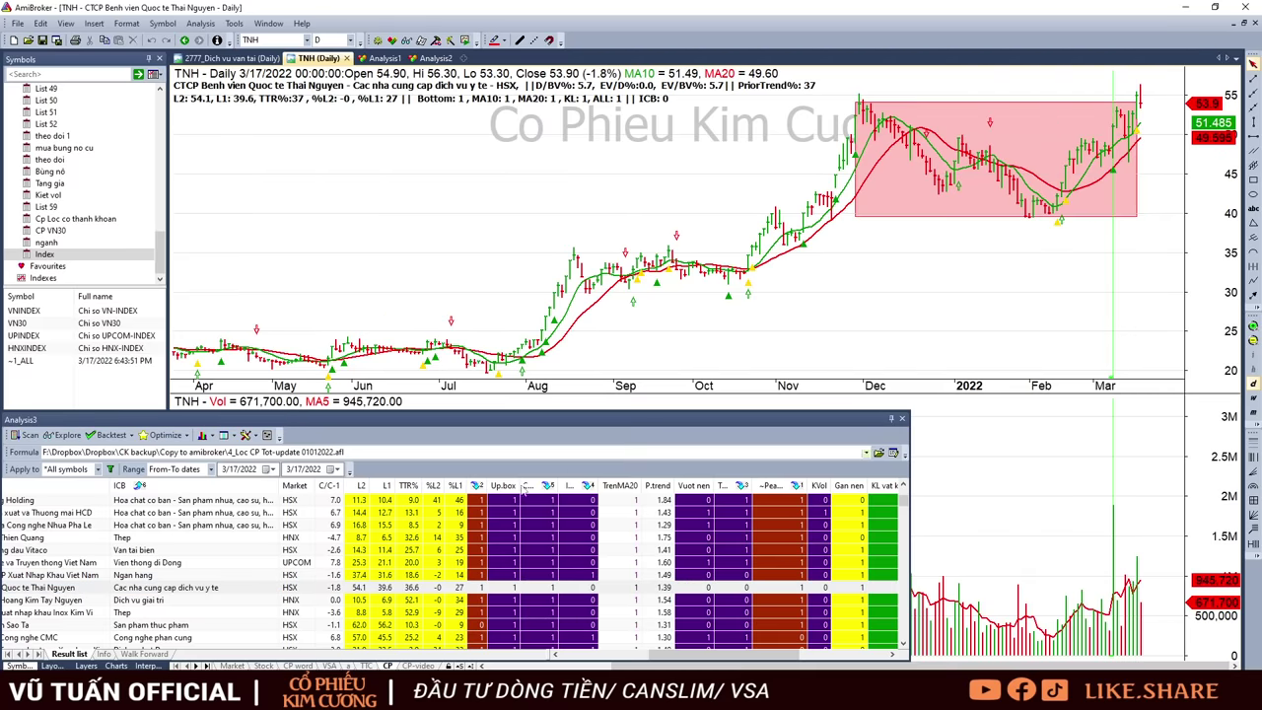
Display the charts of Hoang Kim Tay Nguyen (CTC), Inox Kim Vi (KVC) and Thuc pham Sao Ta (FMC) from the results.
{"action": "left_click", "coordinate": [639, 600]}
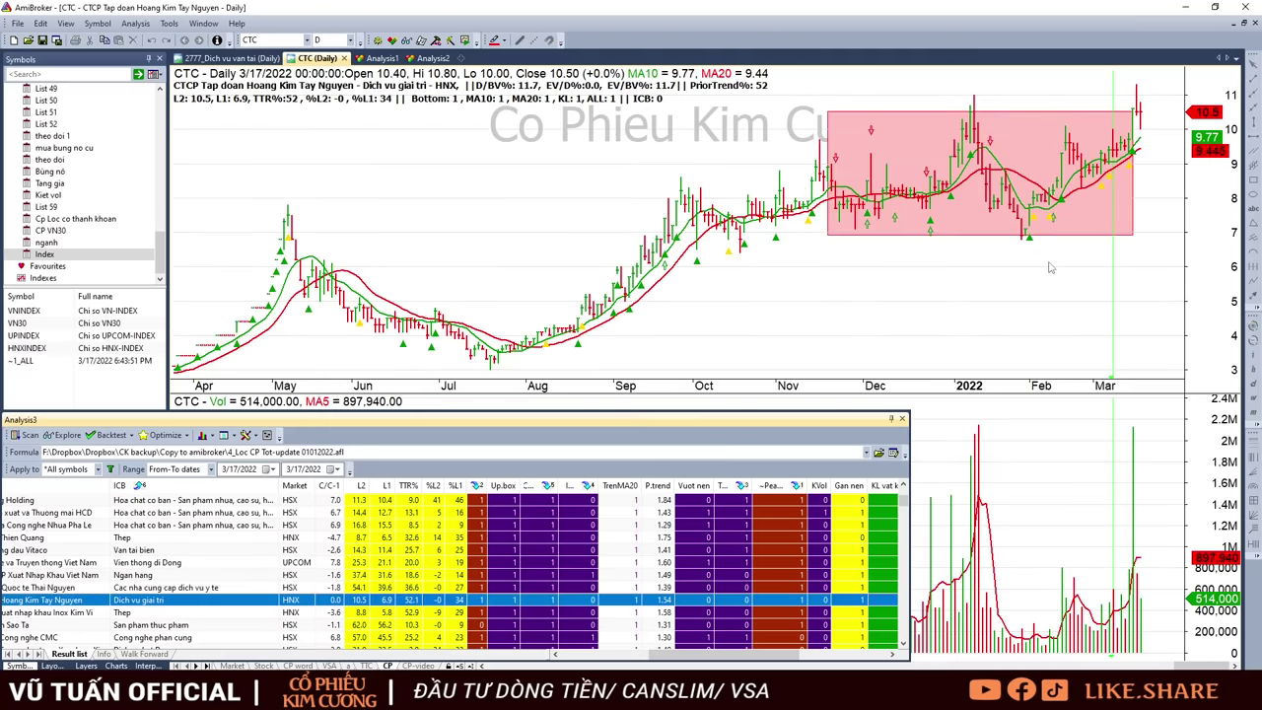
{"action": "key", "text": "Down"}
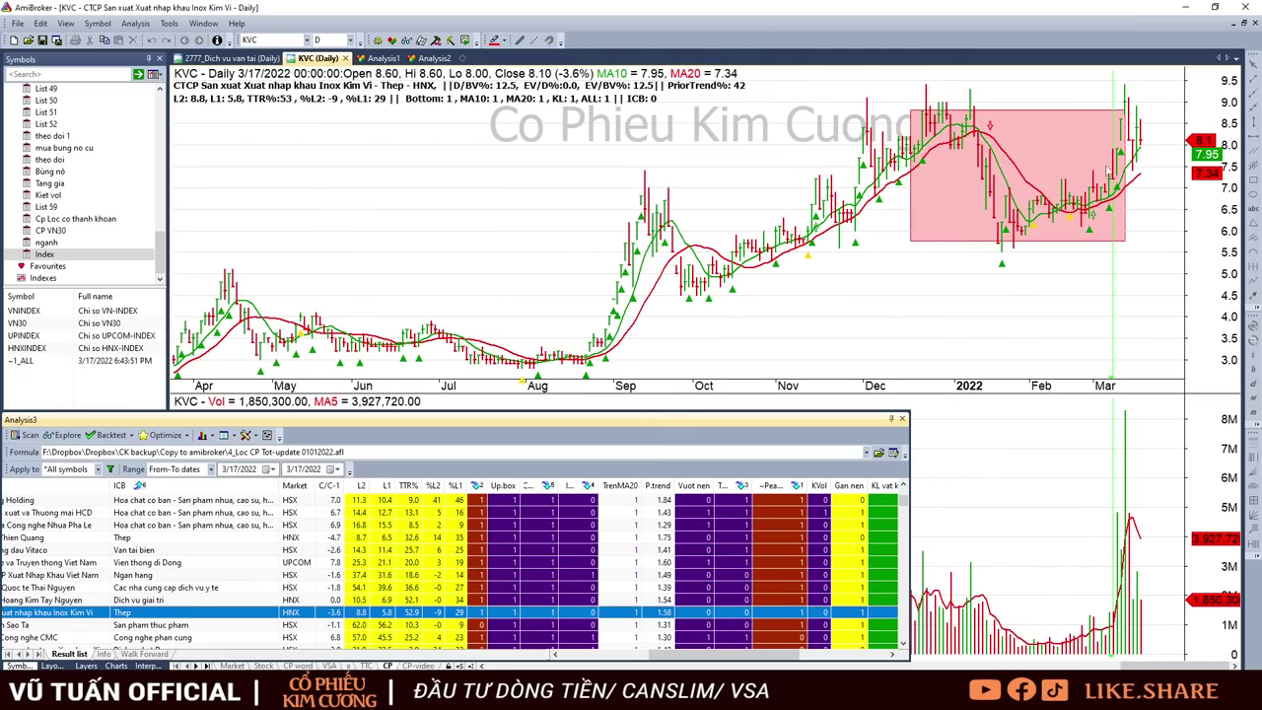
{"action": "key", "text": "Down"}
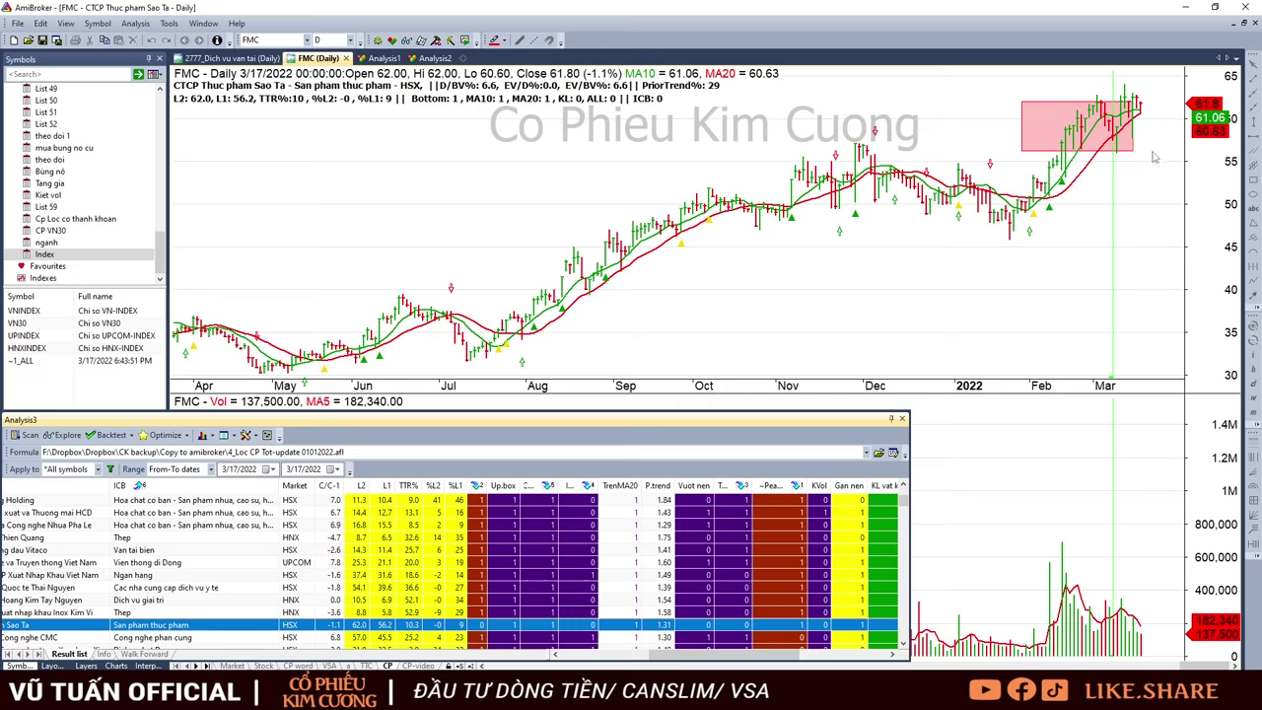
Display the CTCP Tap doan Cong nghe CMC (CMG) chart and inspect its latest bar and the 1/28/2022 data.
{"action": "key", "text": "Down"}
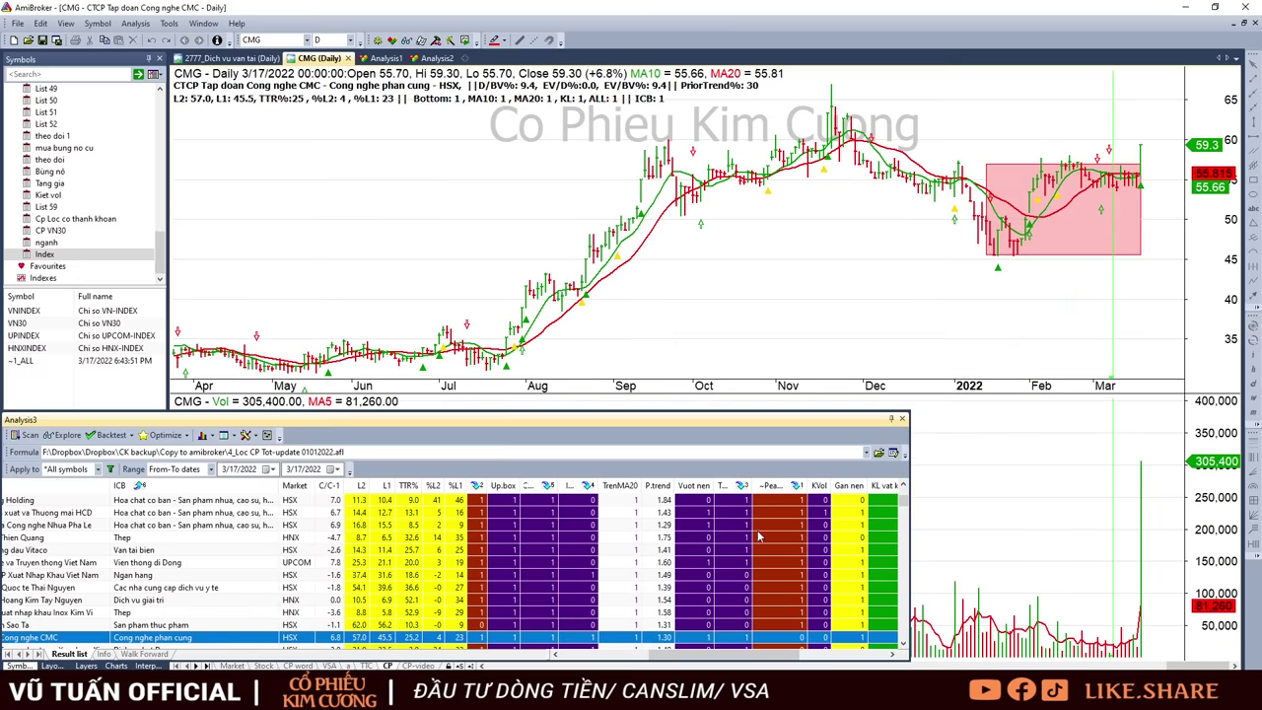
{"action": "key", "text": "Down"}
{"action": "key", "text": "Up"}
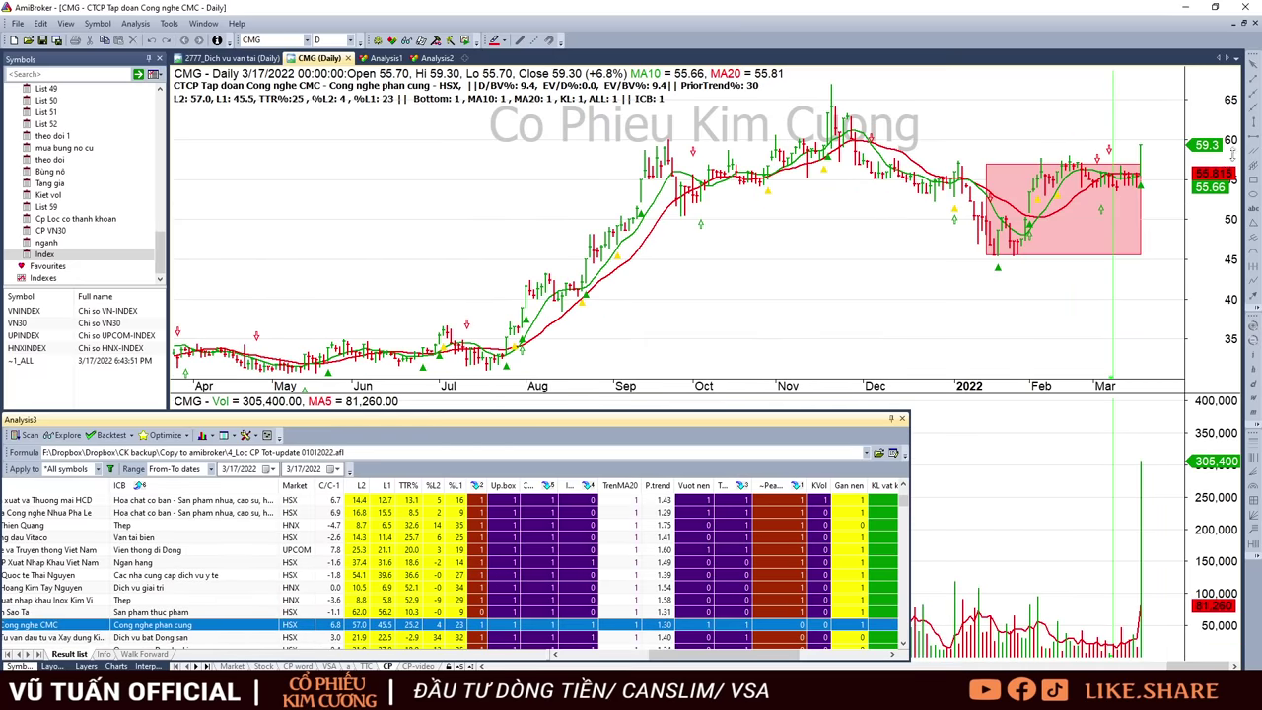
{"action": "left_click", "coordinate": [1147, 156]}
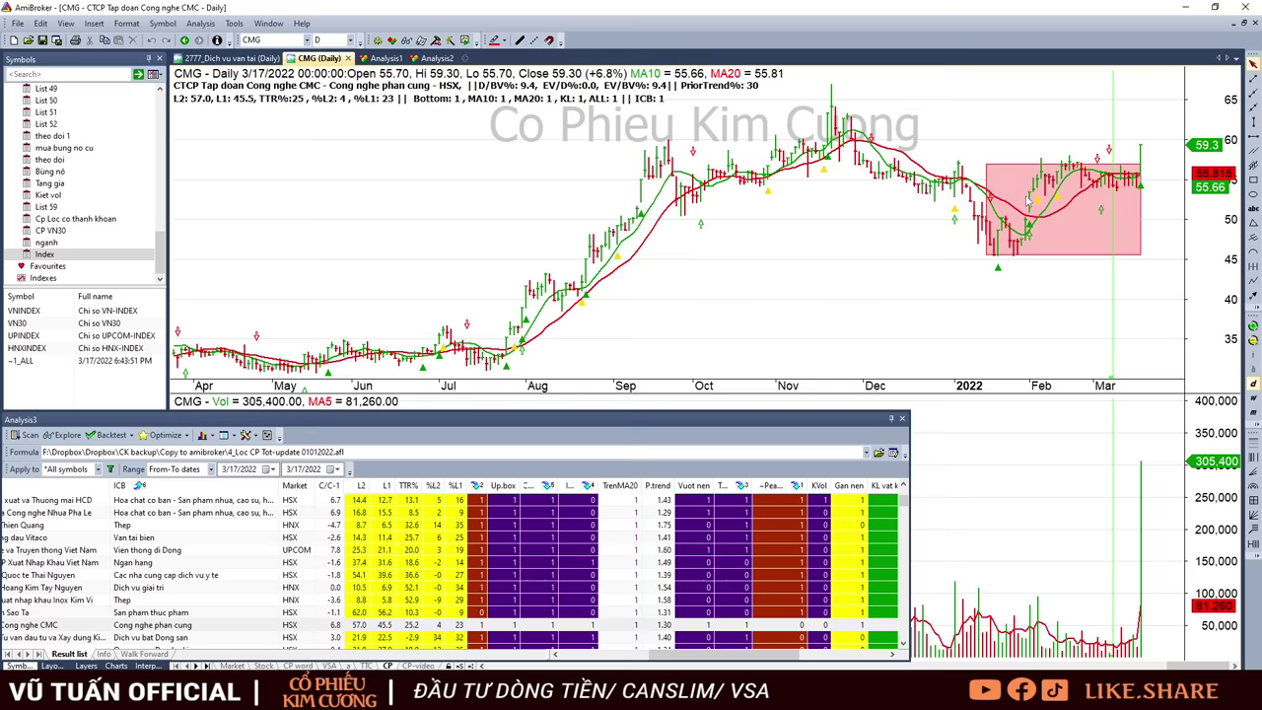
{"action": "mouse_move", "coordinate": [1028, 200]}
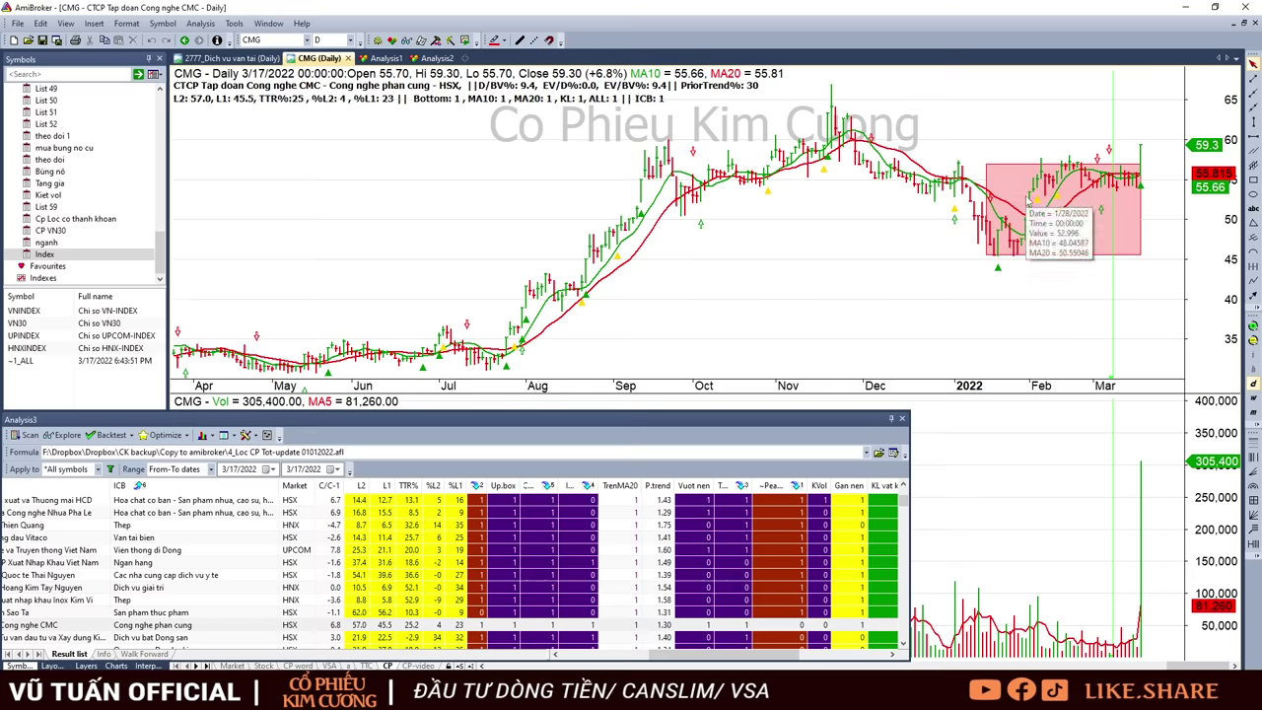
Display the charts of Xay dung Kien Giang (CKG) and CTCP Damsan (ADS) from the results.
{"action": "left_click", "coordinate": [599, 639]}
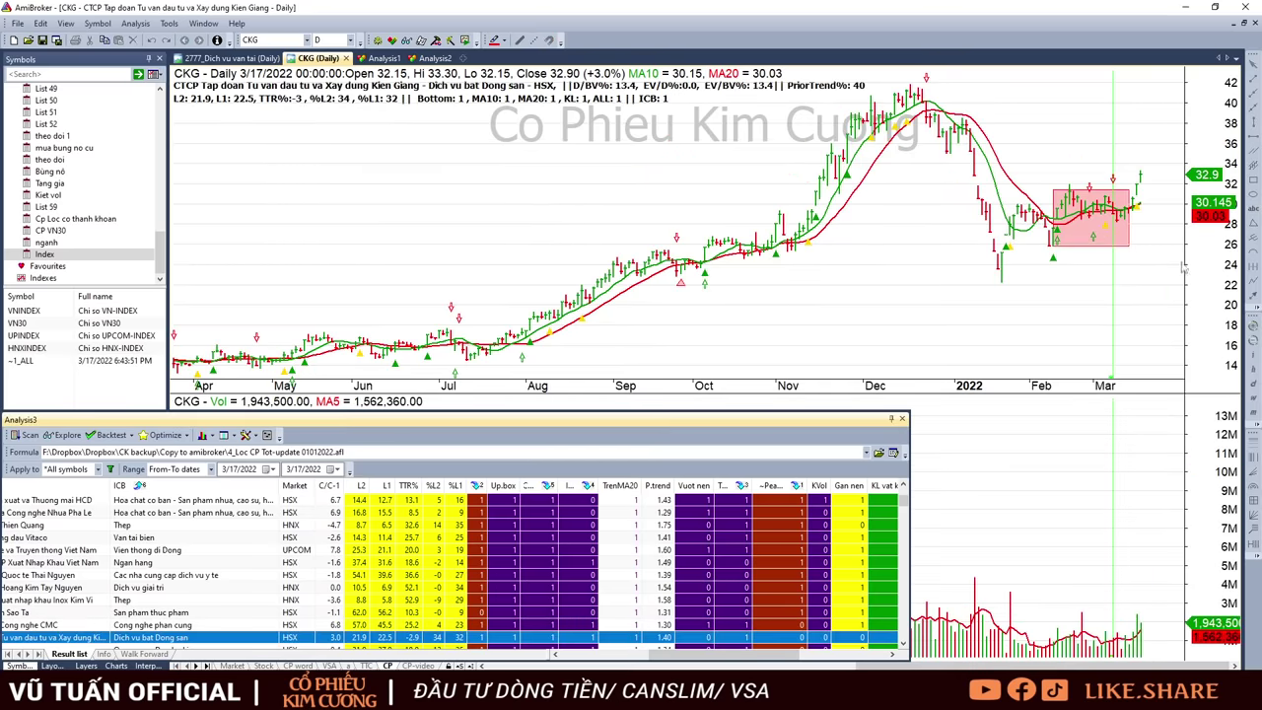
{"action": "key", "text": "Down"}
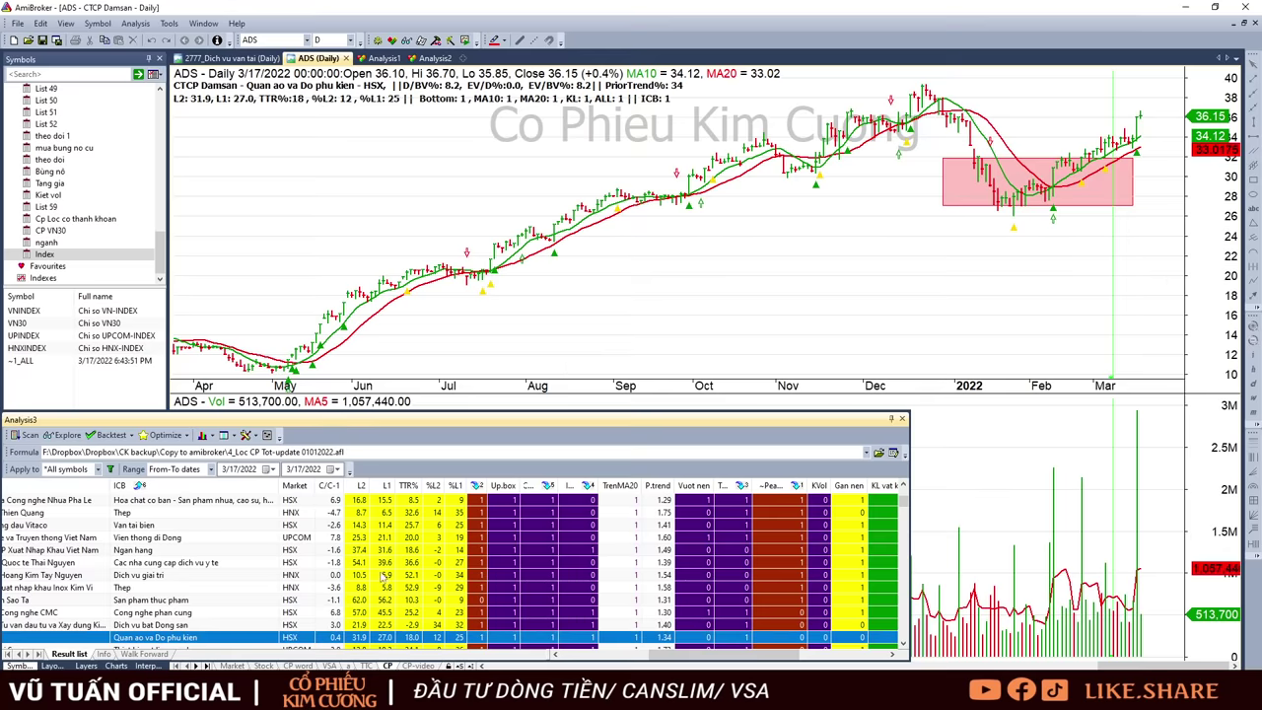
Switch to the Excel workbook CP Kim Cương 18.03.2022 and highlight the stock table from B6 to P34.
{"action": "left_click", "coordinate": [236, 698]}
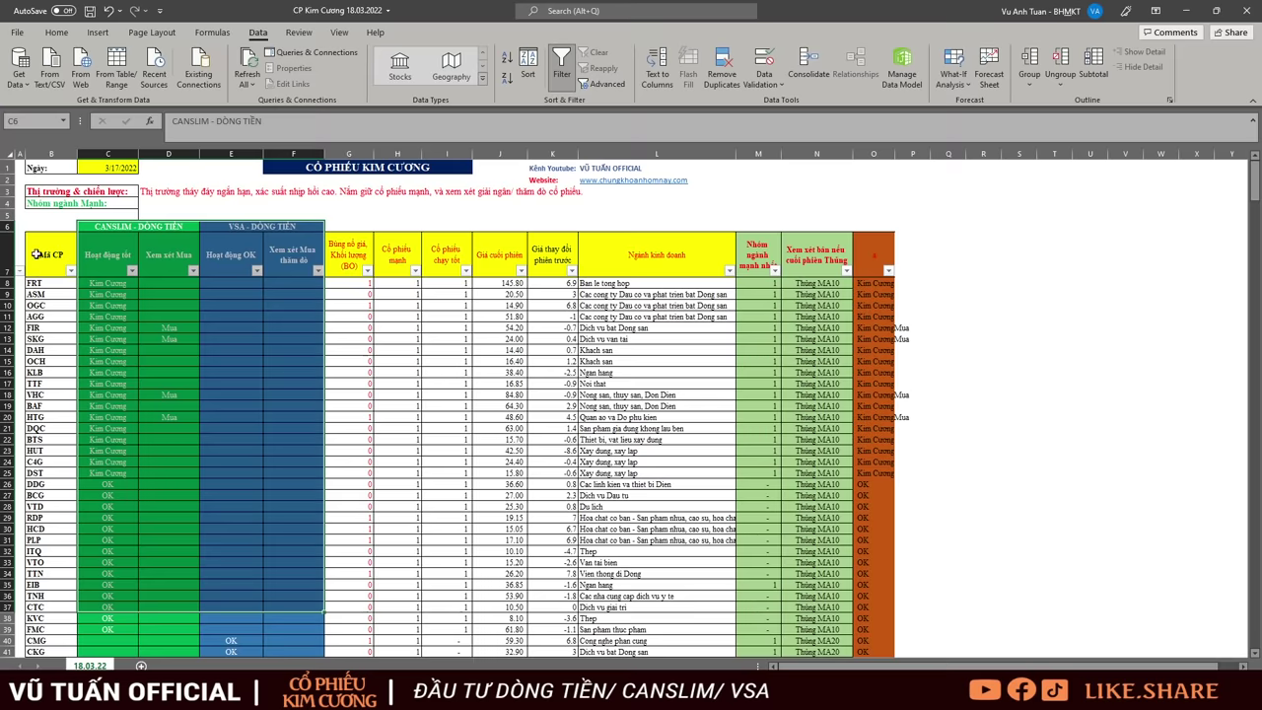
{"action": "left_click_drag", "start_coordinate": [33, 227], "coordinate": [905, 576]}
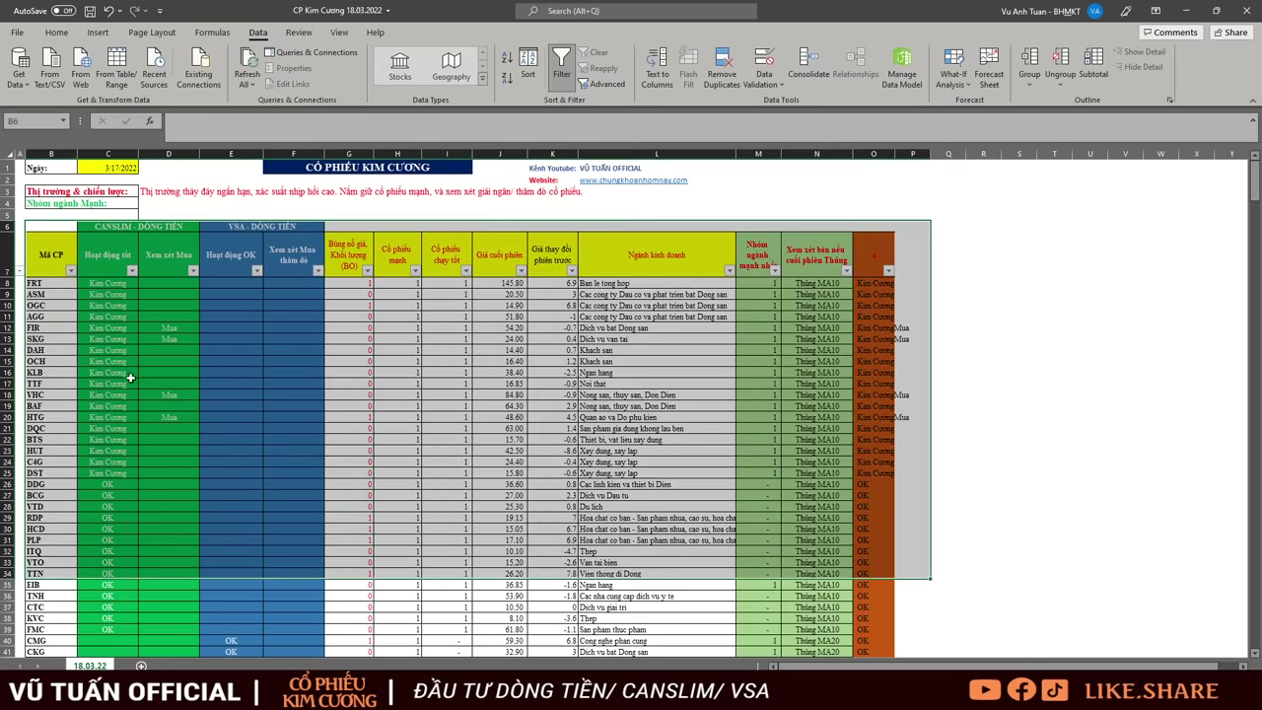